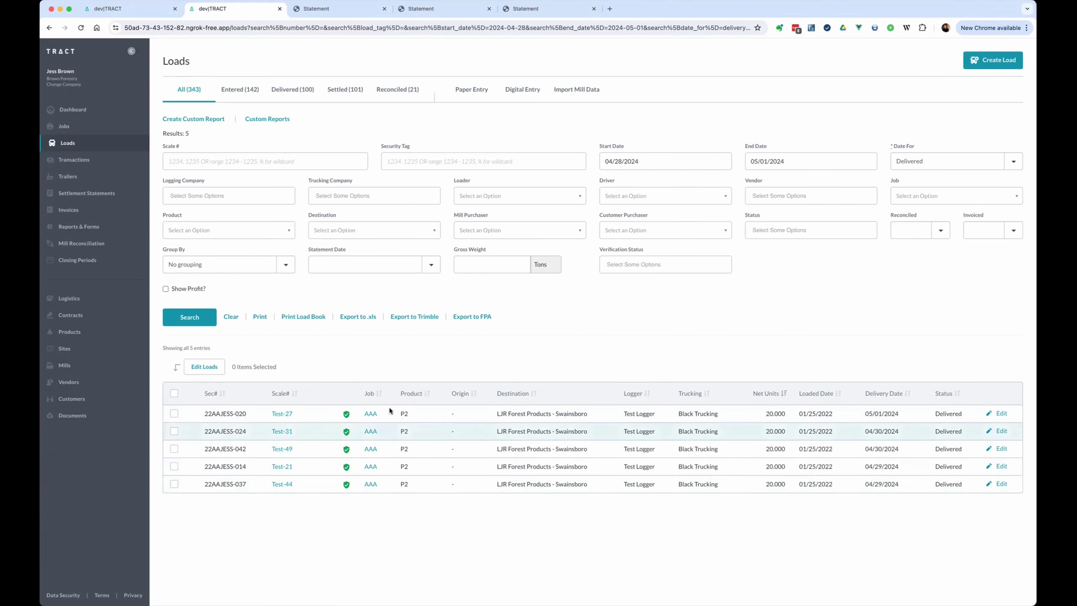
Open scale ticket Test-27 from the Loads list in its own tab.
{"action": "left_click", "coordinate": [285, 413], "text": "super"}
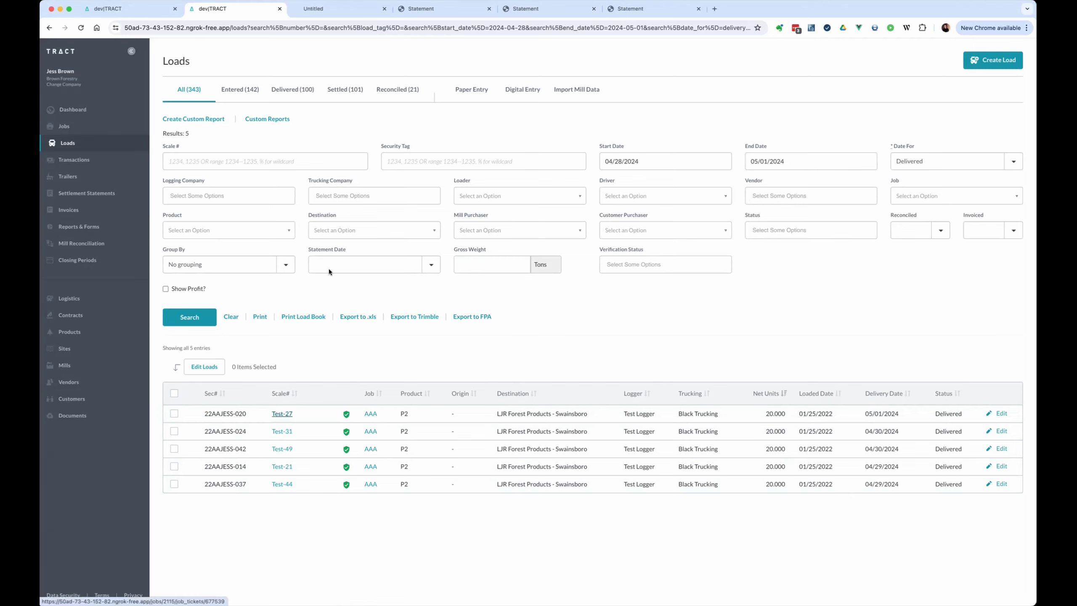
{"action": "left_click", "coordinate": [345, 11]}
{"action": "scroll", "coordinate": [378, 386], "scroll_direction": "down", "scroll_amount": 12}
{"action": "scroll", "coordinate": [379, 385], "scroll_direction": "up", "scroll_amount": 7}
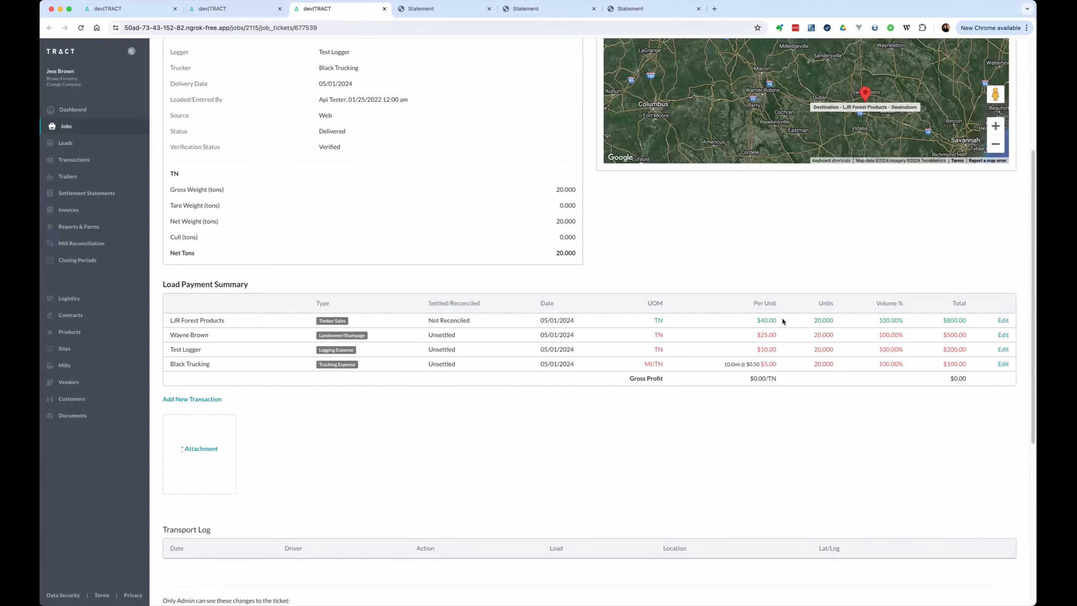
Highlight the $40.00 and $25.00 per-unit rates, $0.00/TN gross profit and $800.00 total.
{"action": "left_click_drag", "start_coordinate": [764, 320], "coordinate": [777, 322]}
{"action": "left_click_drag", "start_coordinate": [759, 336], "coordinate": [768, 364]}
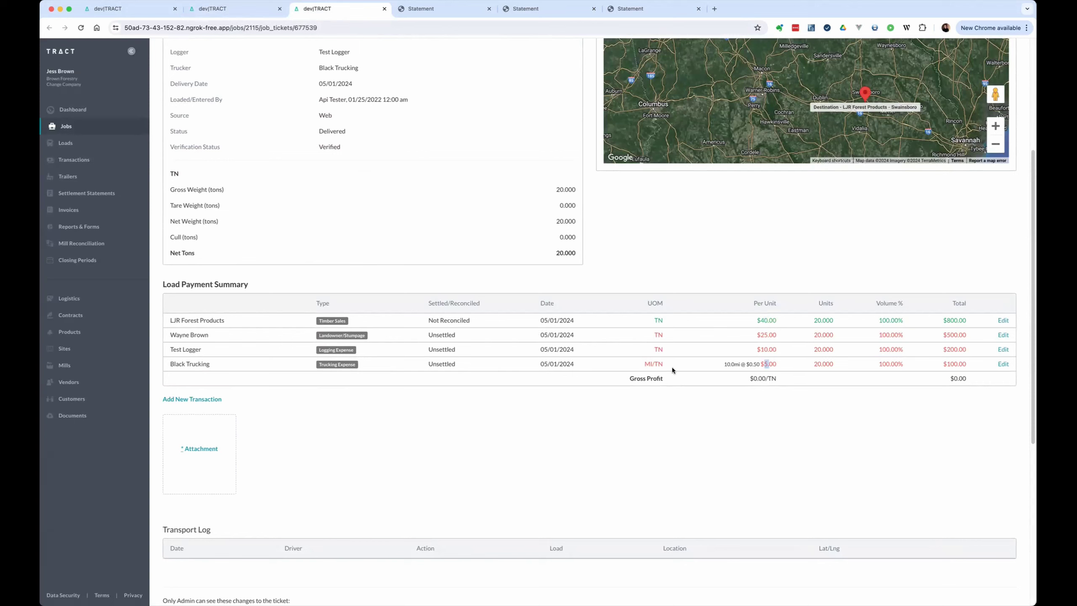
{"action": "left_click", "coordinate": [811, 402]}
{"action": "left_click_drag", "start_coordinate": [761, 376], "coordinate": [771, 379]}
{"action": "left_click", "coordinate": [789, 415]}
{"action": "left_click_drag", "start_coordinate": [967, 320], "coordinate": [928, 319]}
{"action": "key", "text": "ctrl+shift+Tab"}
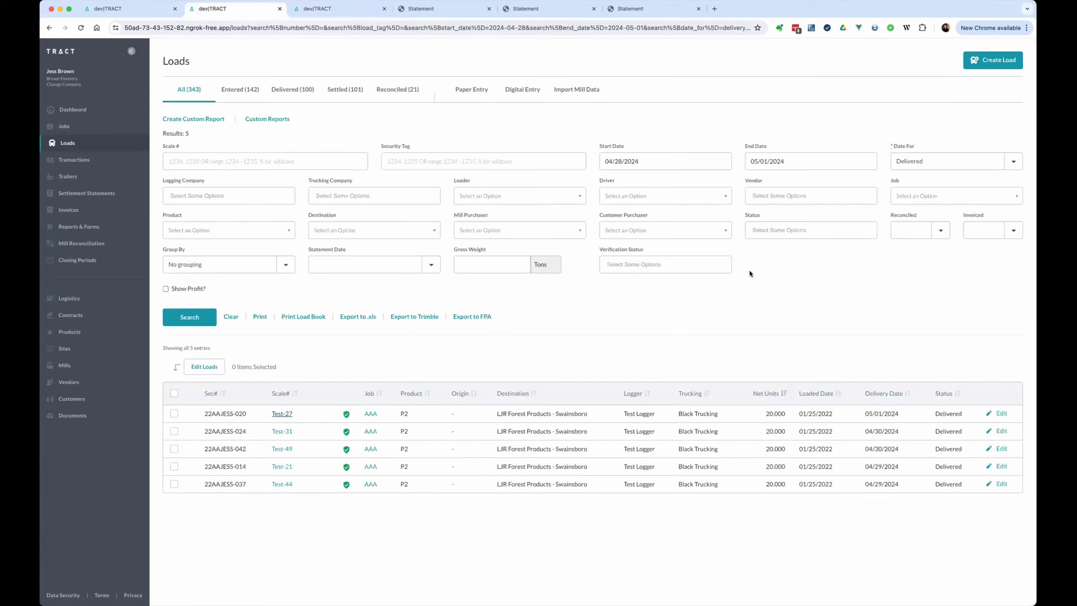
{"action": "key", "text": "ctrl+shift+Tab"}
{"action": "key", "text": "ctrl+Tab"}
{"action": "key", "text": "ctrl+Tab"}
{"action": "key", "text": "ctrl+Tab"}
{"action": "key", "text": "ctrl+Tab"}
{"action": "key", "text": "ctrl+shift+Tab"}
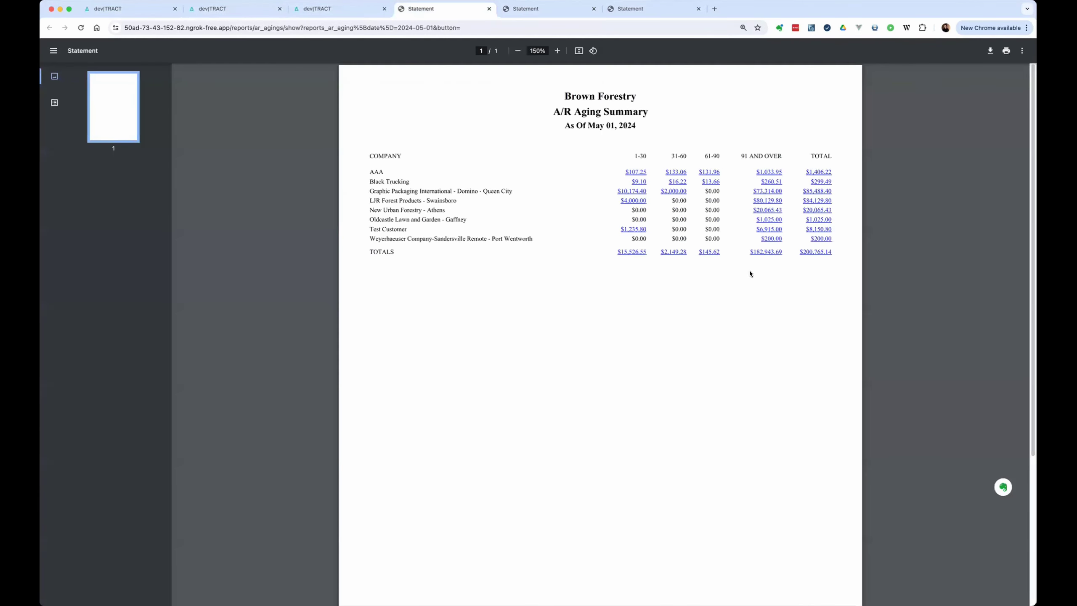
{"action": "key", "text": "ctrl+Tab"}
{"action": "key", "text": "ctrl+Tab"}
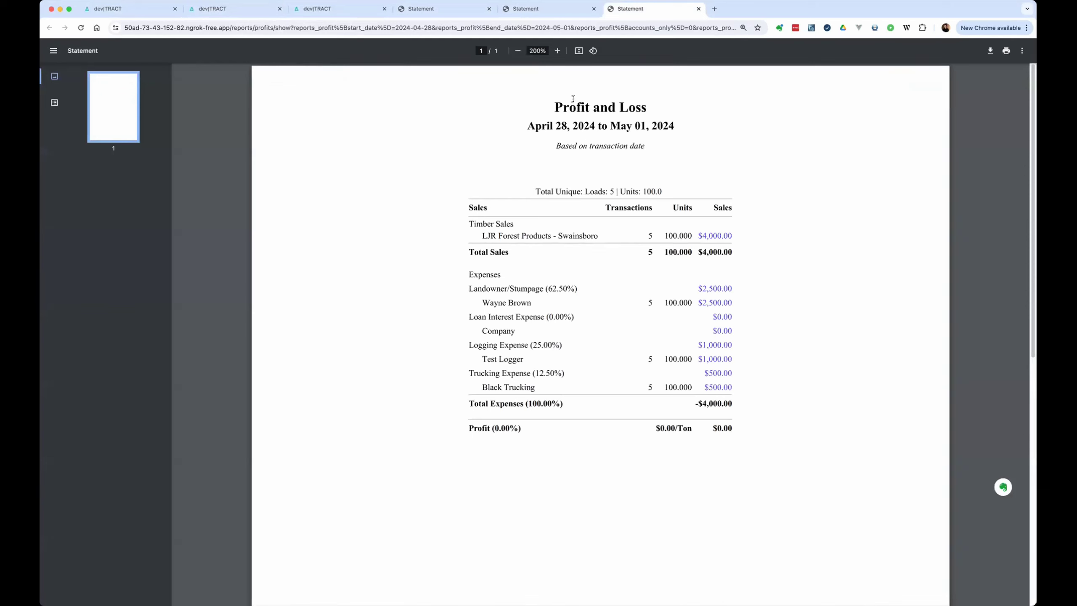
{"action": "left_click_drag", "start_coordinate": [558, 125], "coordinate": [660, 127]}
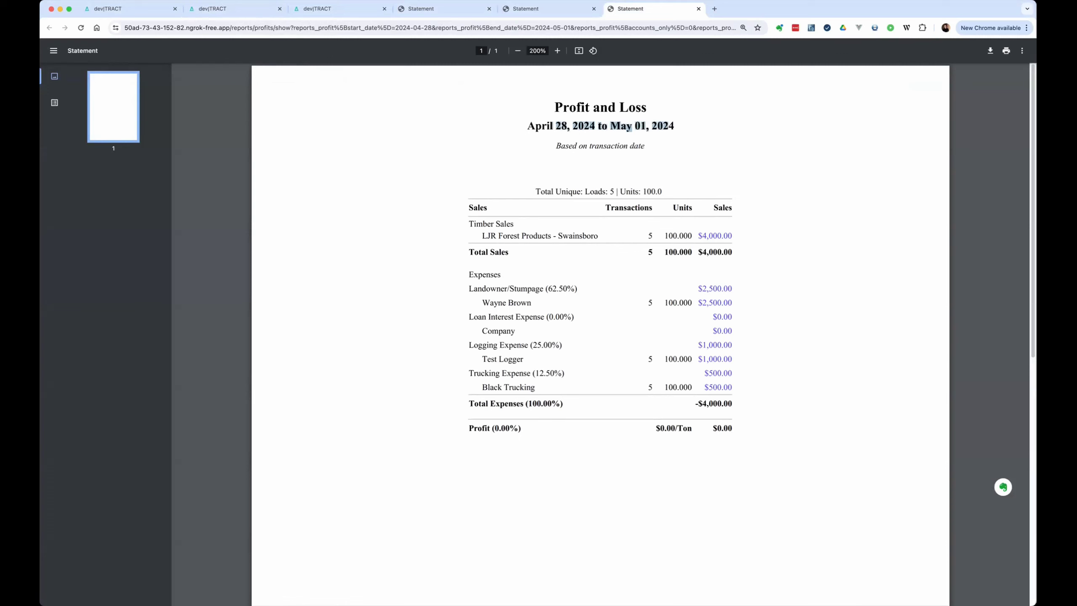
{"action": "left_click", "coordinate": [120, 10]}
{"action": "key", "text": "ctrl+Tab"}
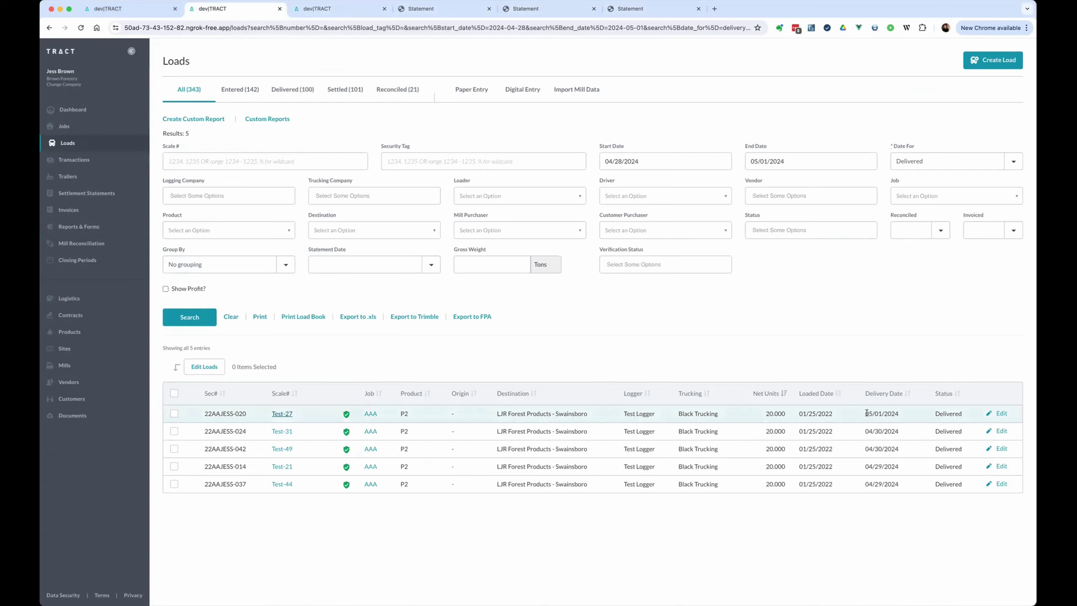
{"action": "left_click_drag", "start_coordinate": [866, 412], "coordinate": [899, 413]}
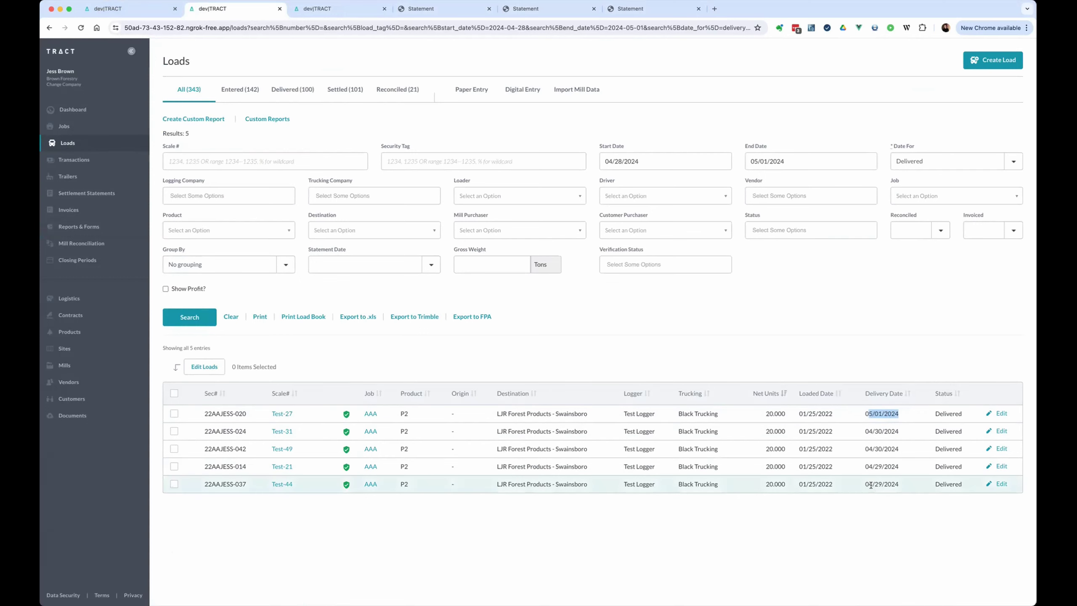
{"action": "double_click", "coordinate": [877, 449]}
{"action": "double_click", "coordinate": [877, 413]}
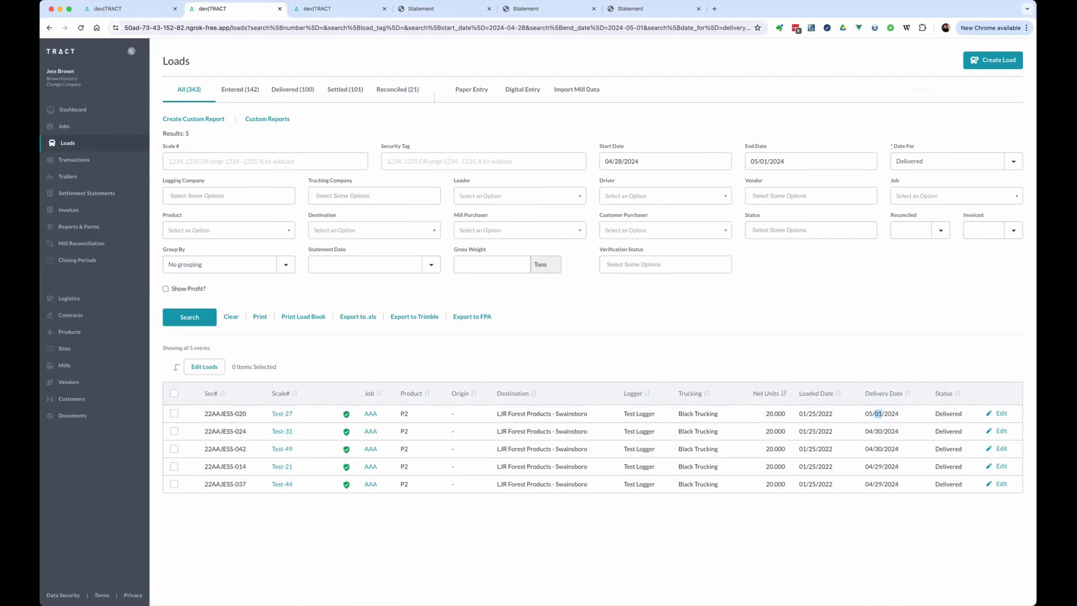
Cycle through the open statement and ticket tabs, highlighting the April 28 to May 01 date line.
{"action": "left_click", "coordinate": [547, 9]}
{"action": "left_click", "coordinate": [465, 8]}
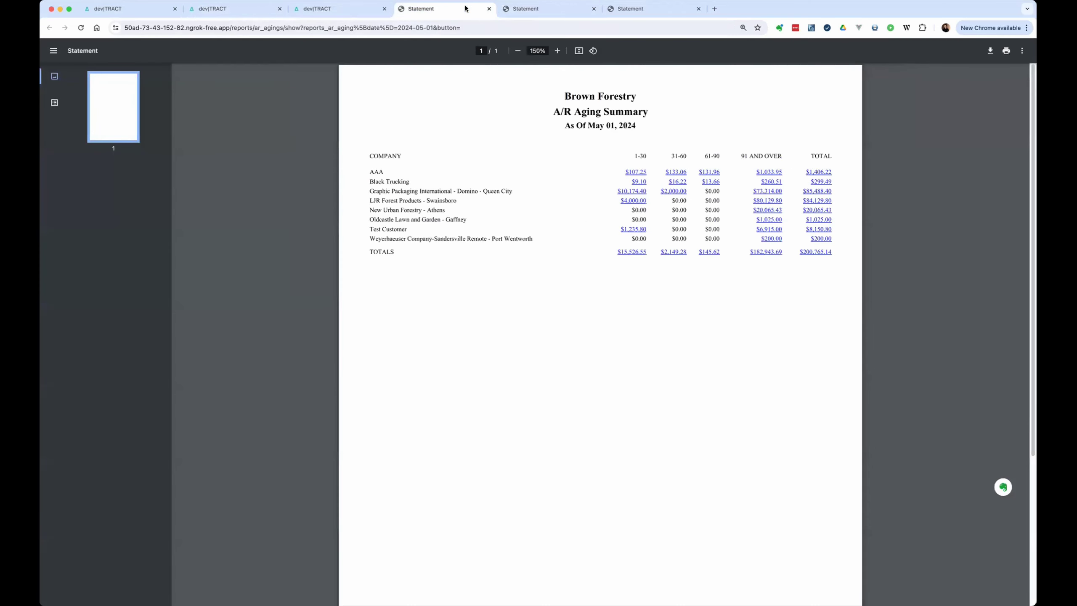
{"action": "left_click", "coordinate": [349, 11]}
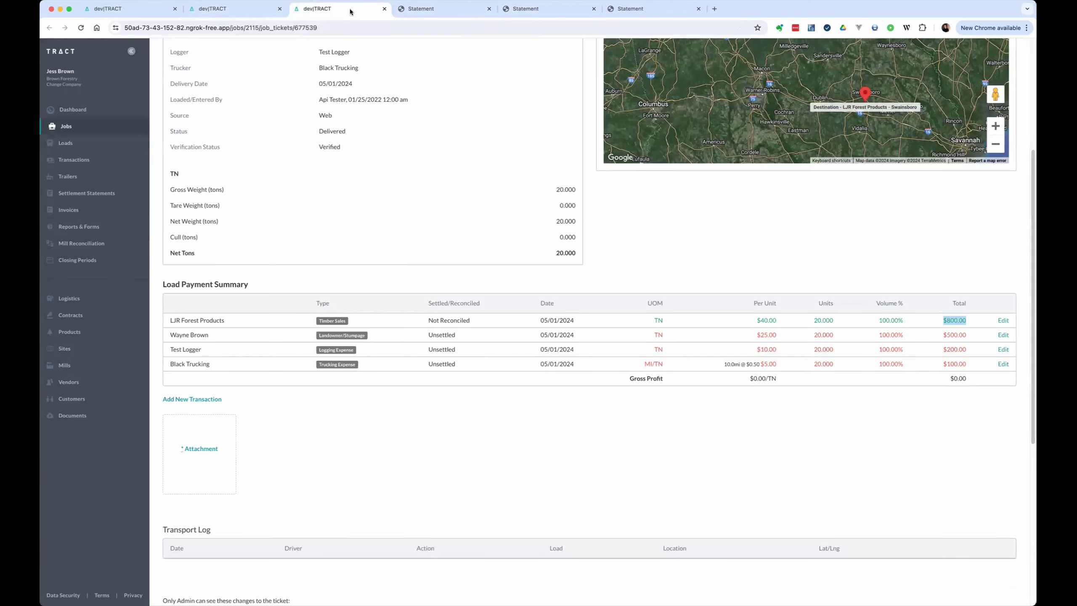
{"action": "key", "text": "ctrl+Tab"}
{"action": "key", "text": "ctrl+Tab"}
{"action": "key", "text": "ctrl+Tab"}
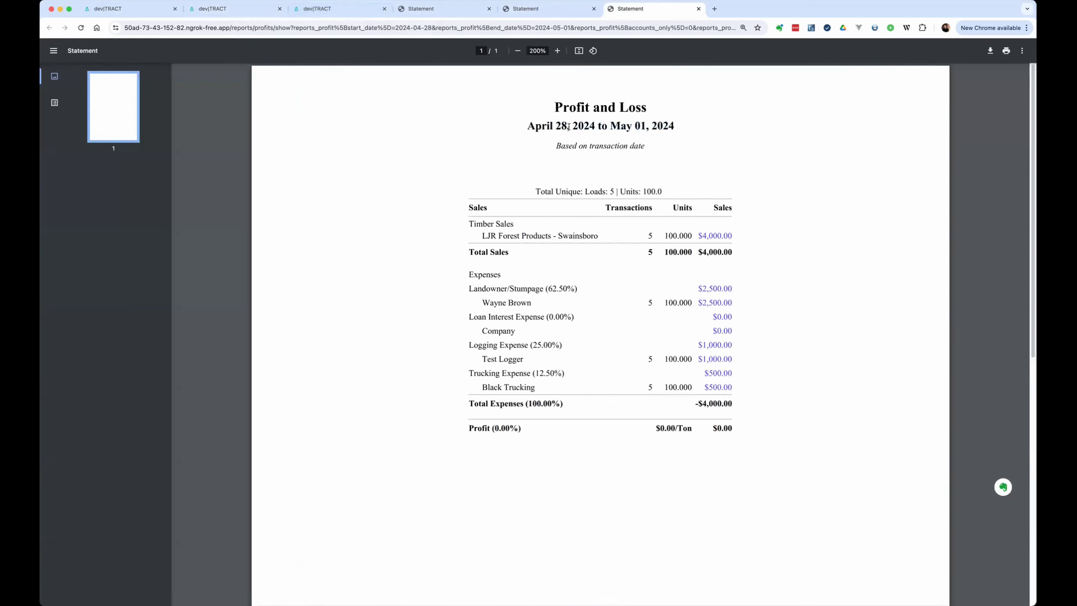
{"action": "triple_click", "coordinate": [602, 127]}
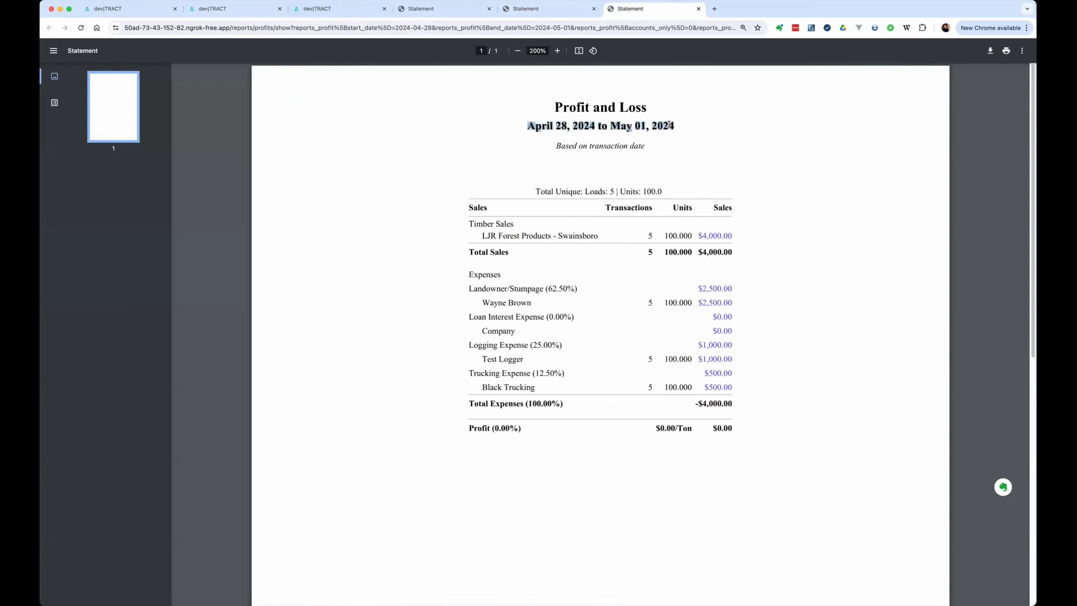
{"action": "left_click", "coordinate": [656, 159]}
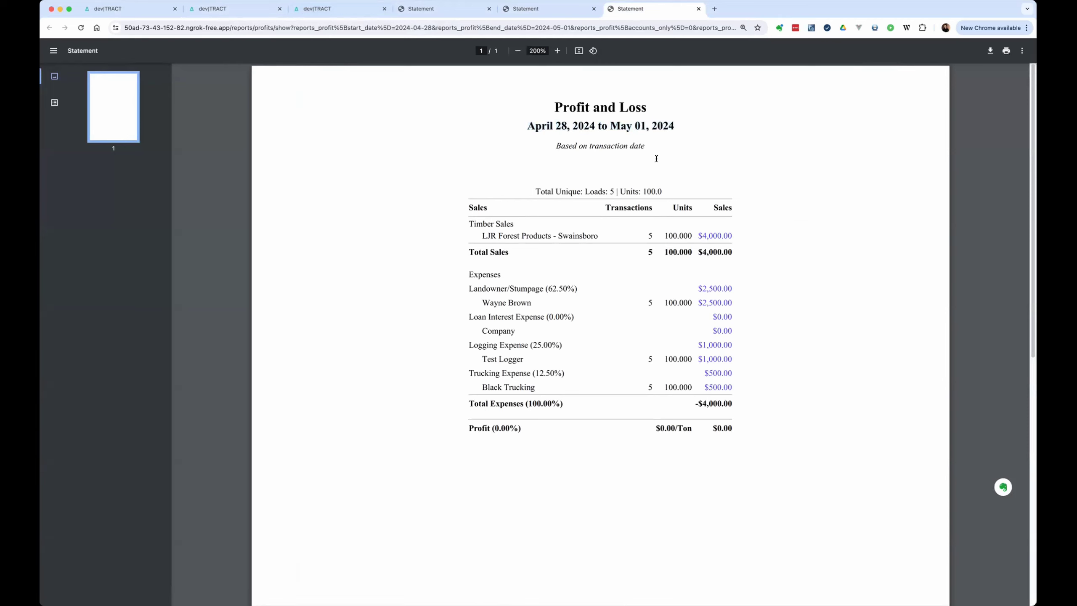
{"action": "left_click", "coordinate": [568, 12]}
{"action": "left_click", "coordinate": [626, 13]}
Generate a Profit and Loss report with start and end date both 05/01/2024.
{"action": "left_click", "coordinate": [142, 12]}
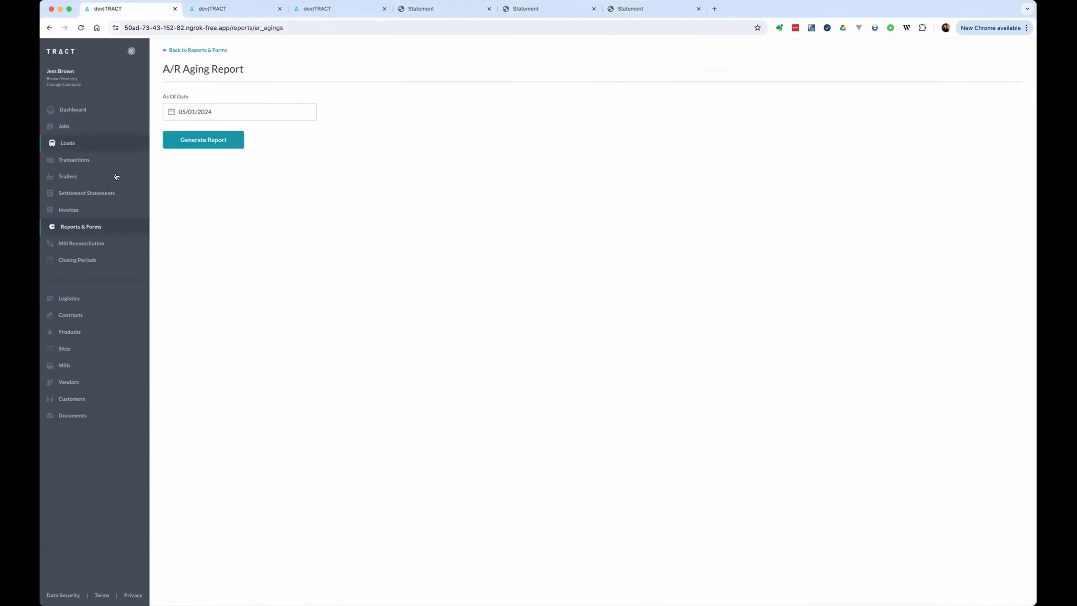
{"action": "key", "text": "super+bracketleft"}
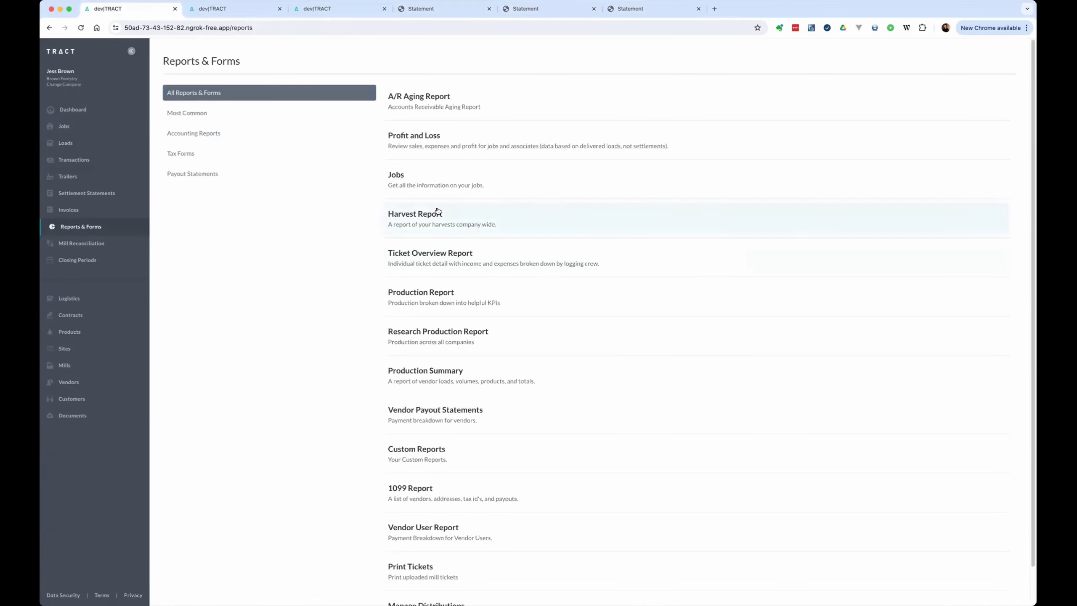
{"action": "left_click", "coordinate": [420, 153]}
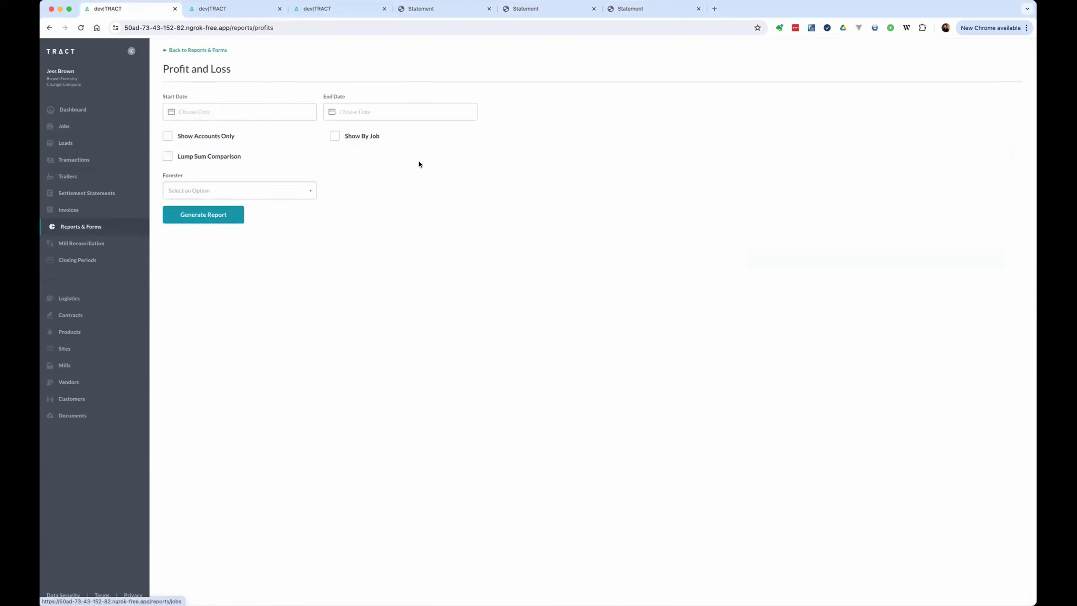
{"action": "left_click", "coordinate": [245, 111]}
{"action": "left_click", "coordinate": [237, 174]}
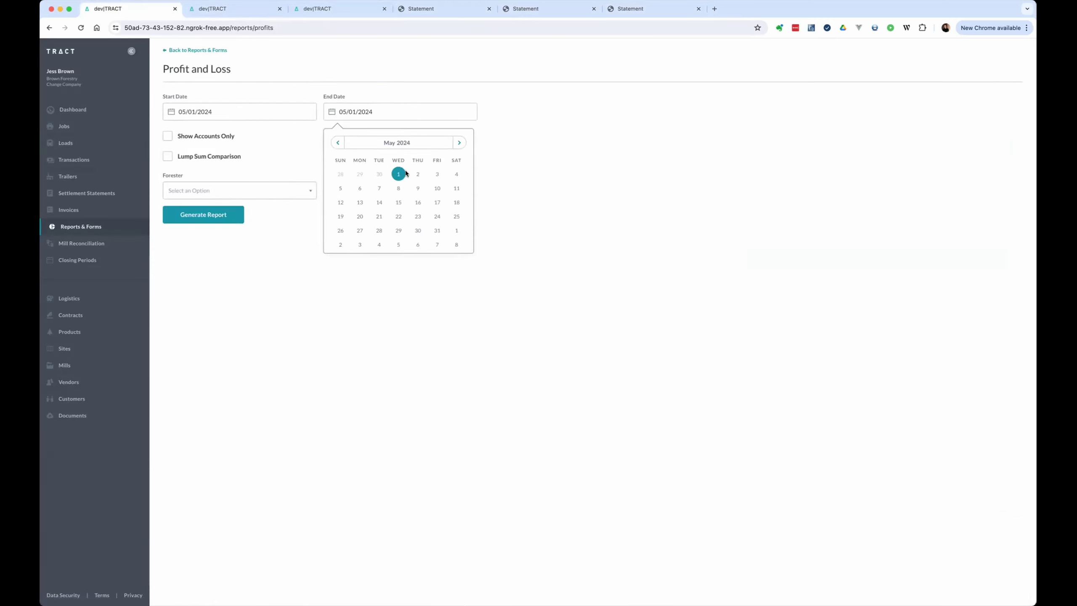
{"action": "left_click", "coordinate": [393, 175]}
{"action": "left_click", "coordinate": [216, 220]}
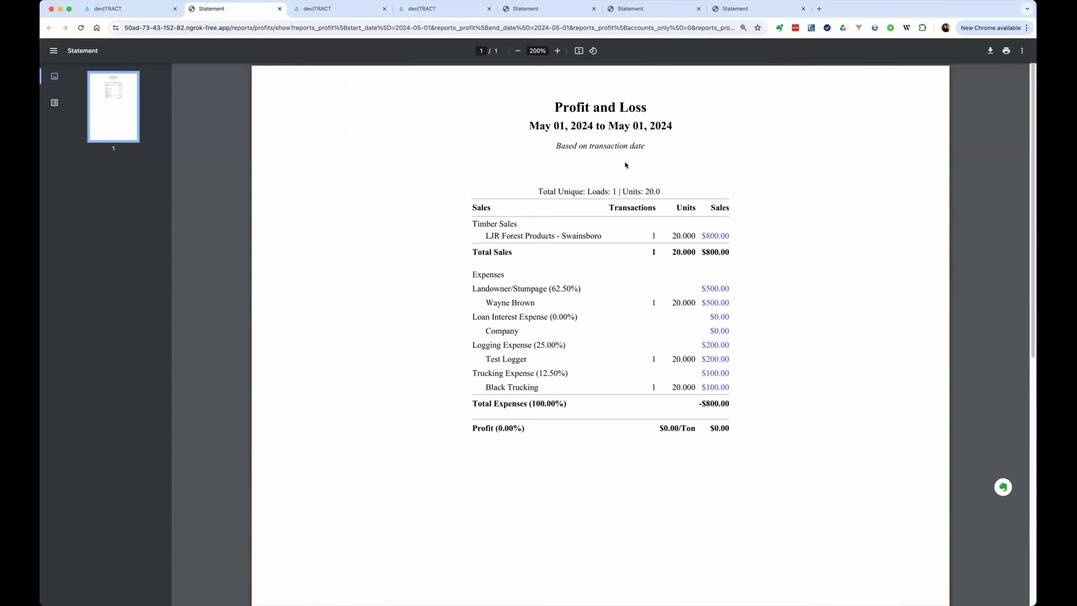
Return to the Loads list and highlight the first load's 01 delivery day.
{"action": "left_click", "coordinate": [160, 12]}
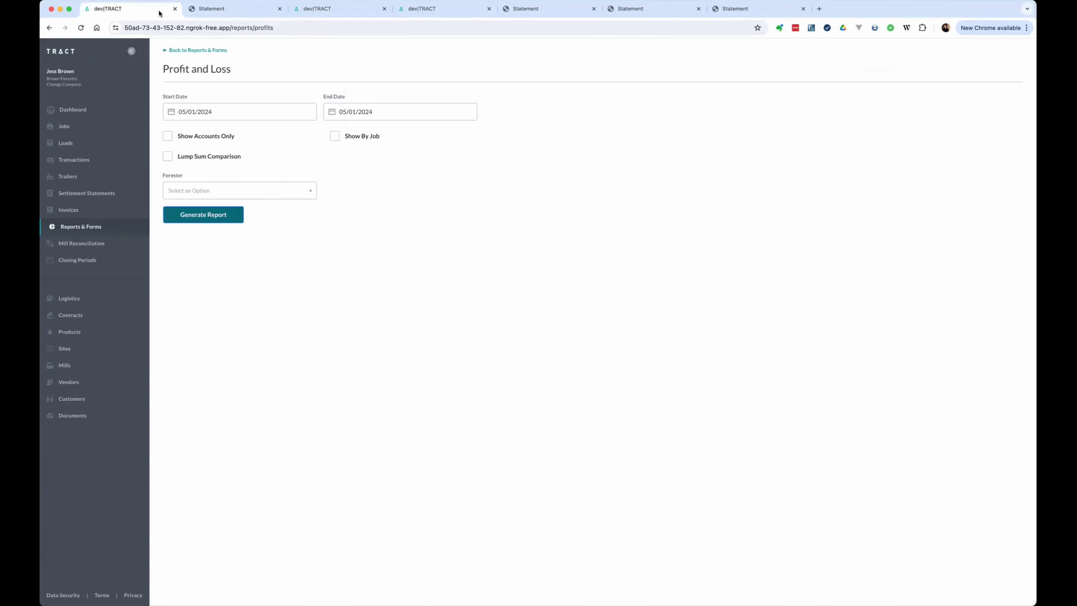
{"action": "left_click", "coordinate": [233, 9]}
{"action": "left_click", "coordinate": [316, 9]}
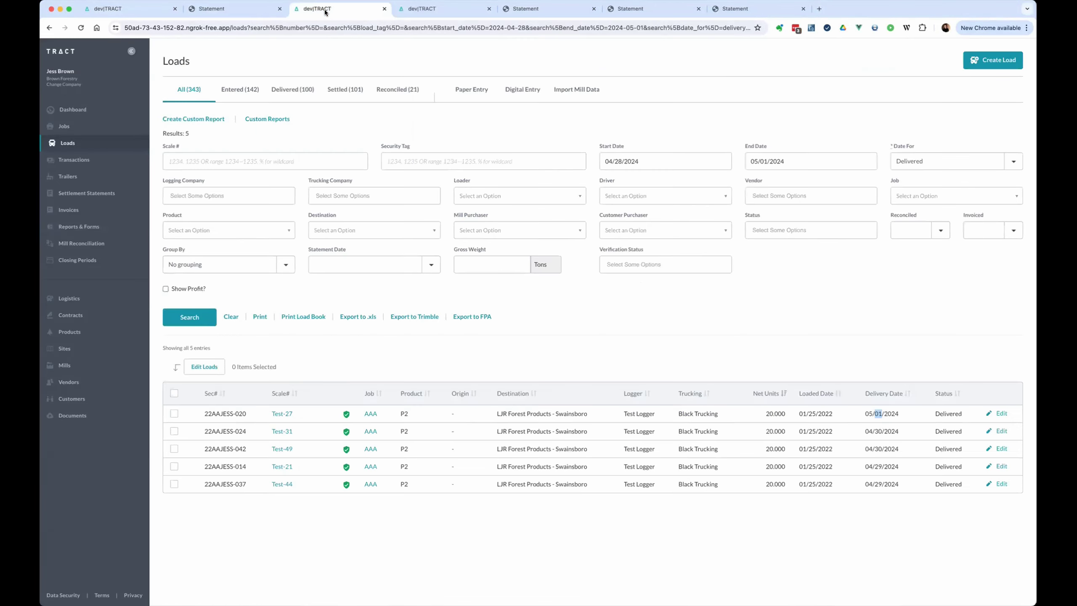
{"action": "double_click", "coordinate": [877, 413]}
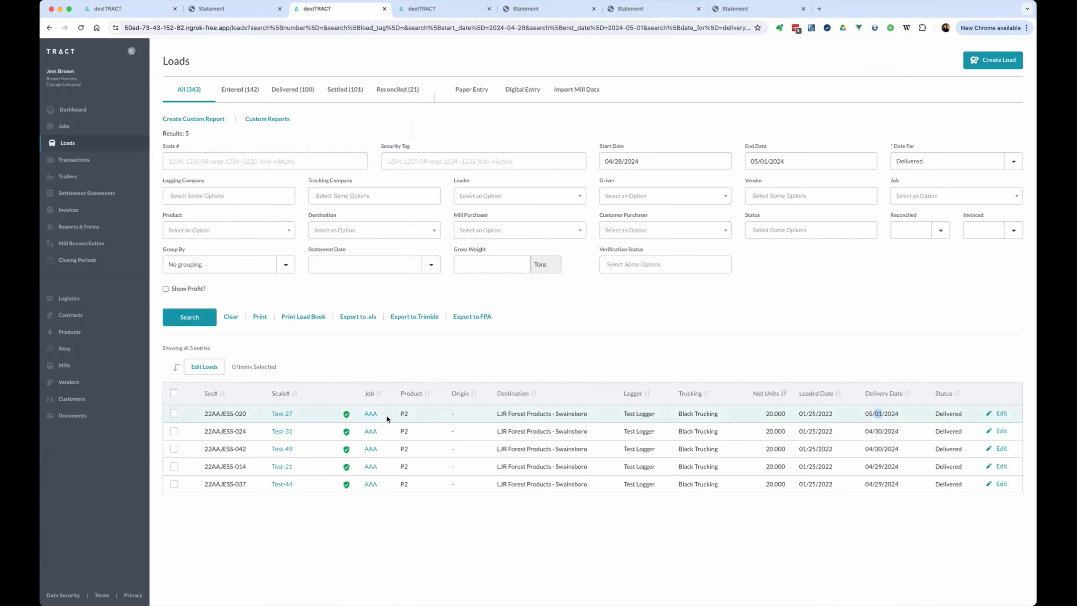
Open Test-27, confirm its 05/01/2024 delivery date, then close the ticket.
{"action": "left_click", "coordinate": [279, 415], "text": "super"}
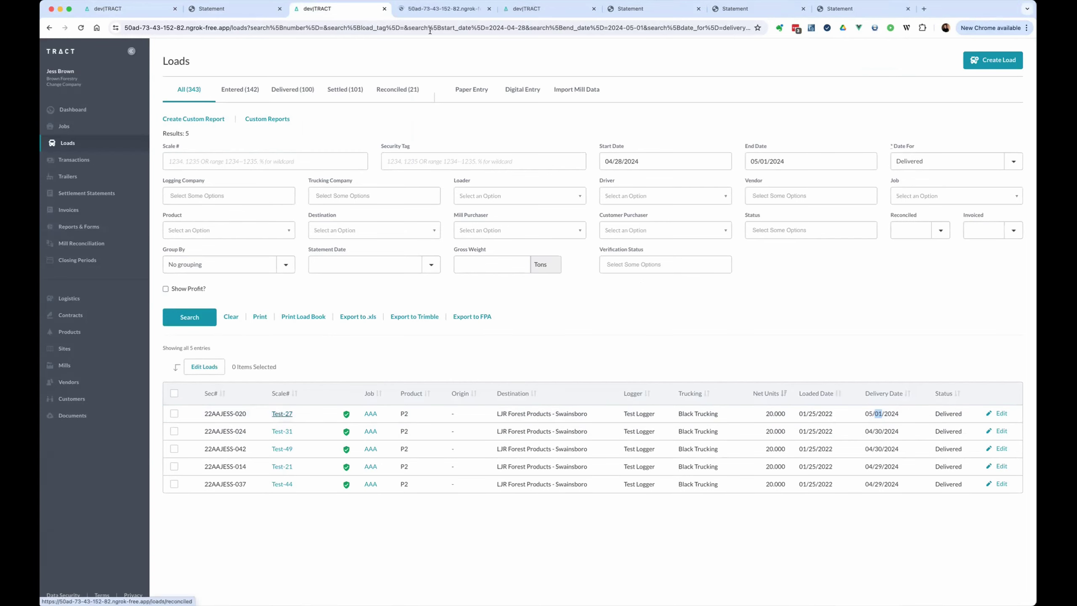
{"action": "key", "text": "ctrl+Tab"}
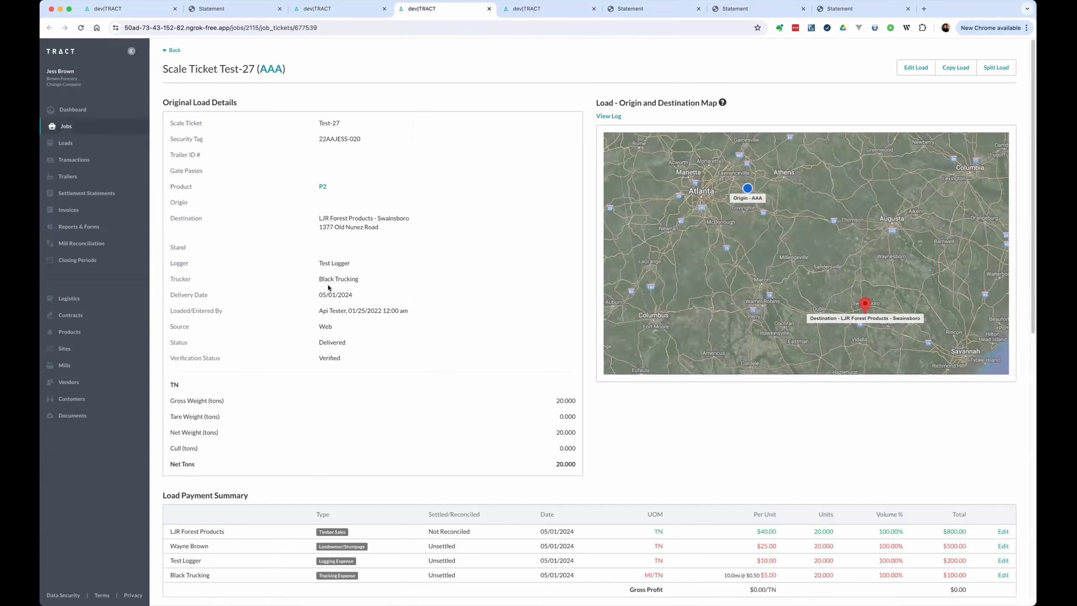
{"action": "left_click_drag", "start_coordinate": [318, 294], "coordinate": [353, 295]}
{"action": "scroll", "coordinate": [475, 339], "scroll_direction": "down", "scroll_amount": 3}
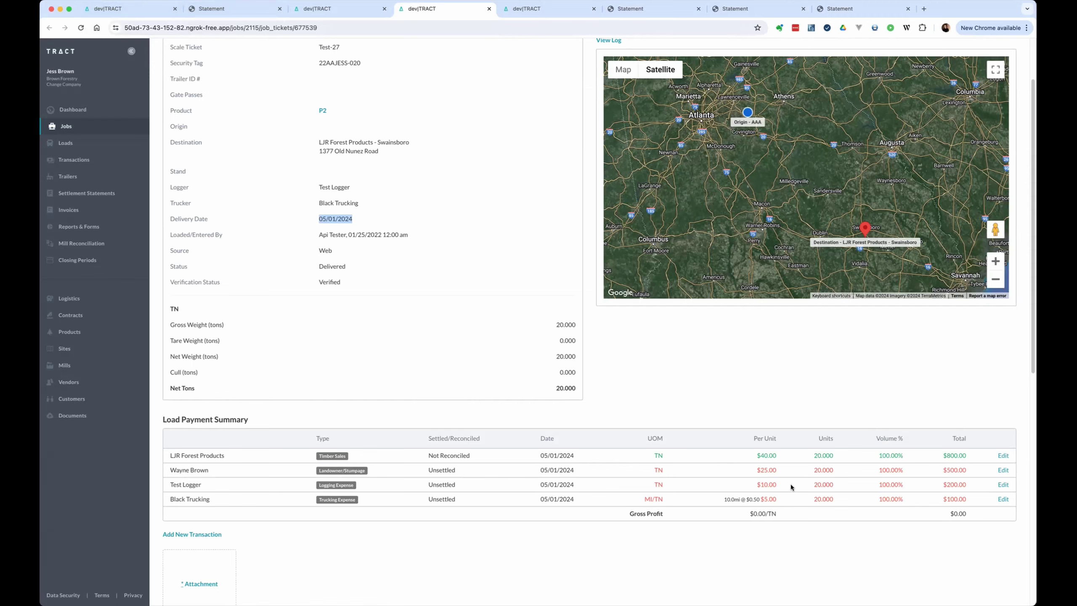
{"action": "key", "text": "super+w"}
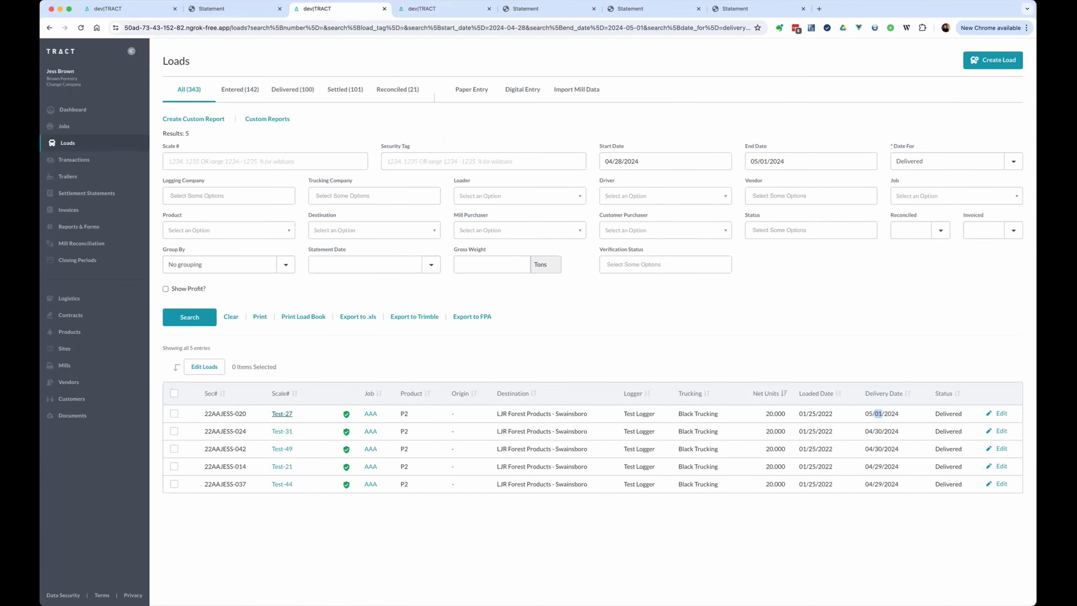
Generate the A/R Aging Report with an as-of date of 04/28/2024.
{"action": "key", "text": "ctrl+shift+Tab"}
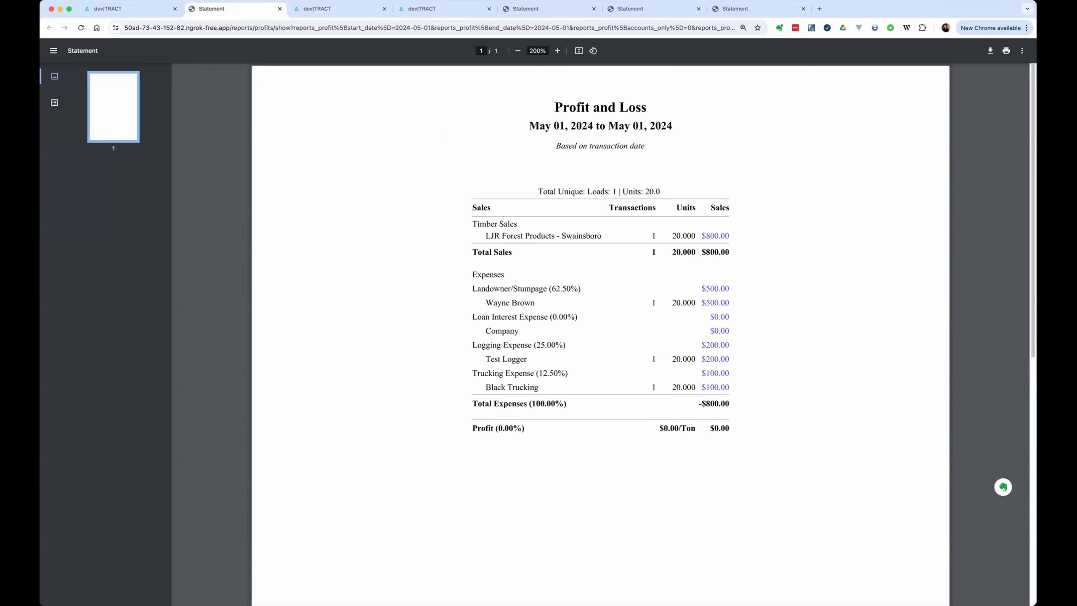
{"action": "left_click", "coordinate": [124, 10]}
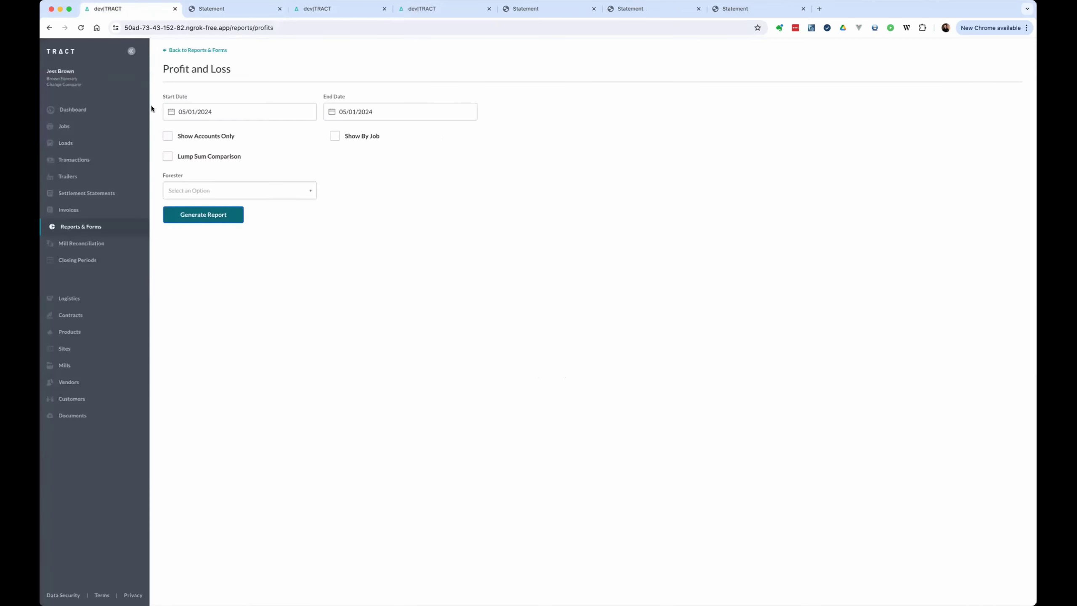
{"action": "left_click", "coordinate": [83, 226]}
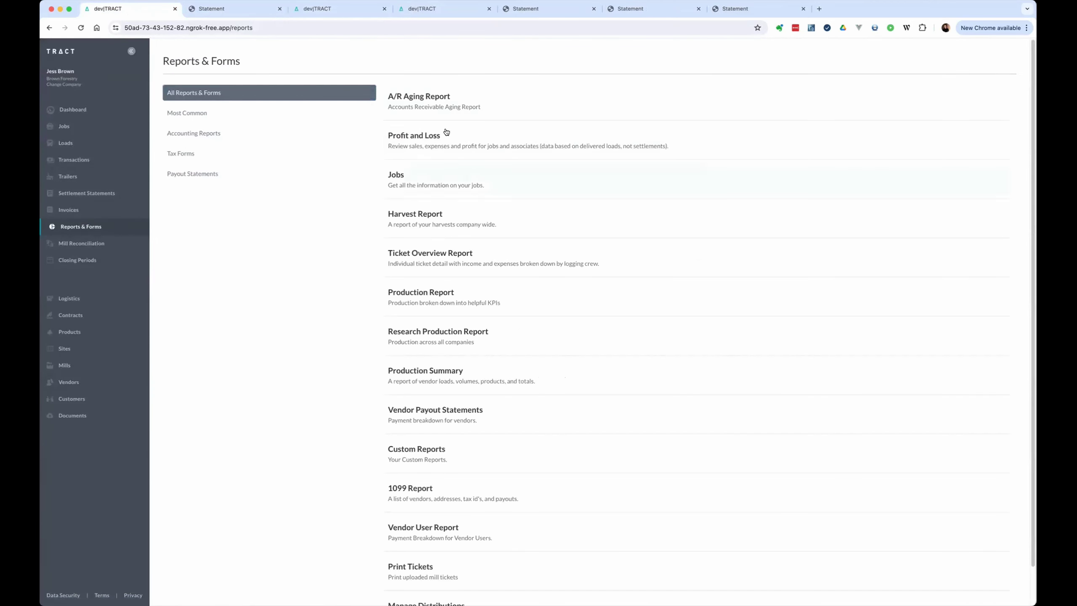
{"action": "left_click", "coordinate": [470, 98]}
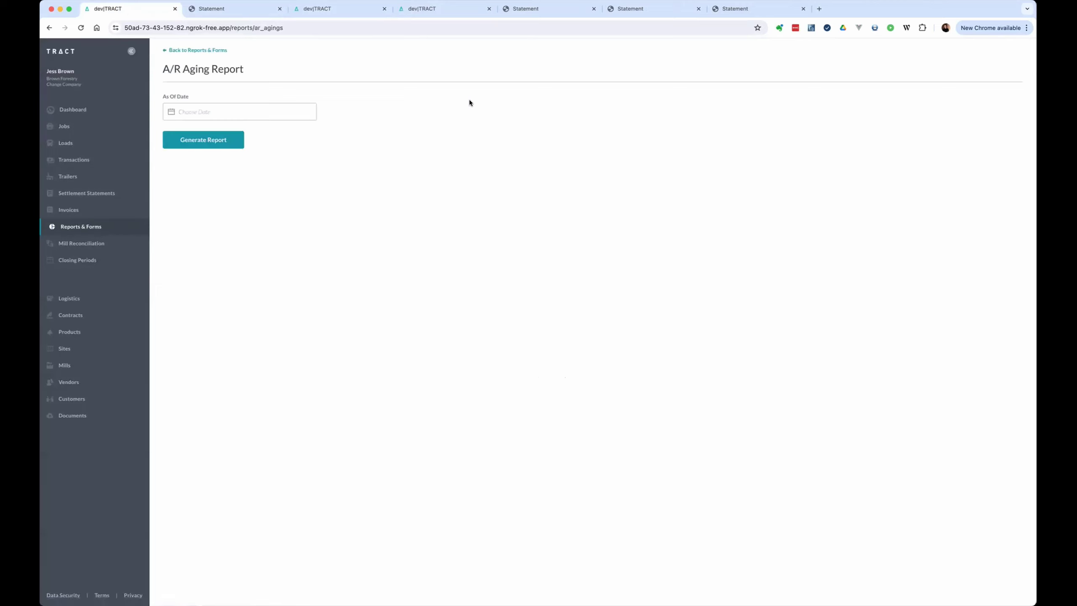
{"action": "left_click", "coordinate": [243, 111]}
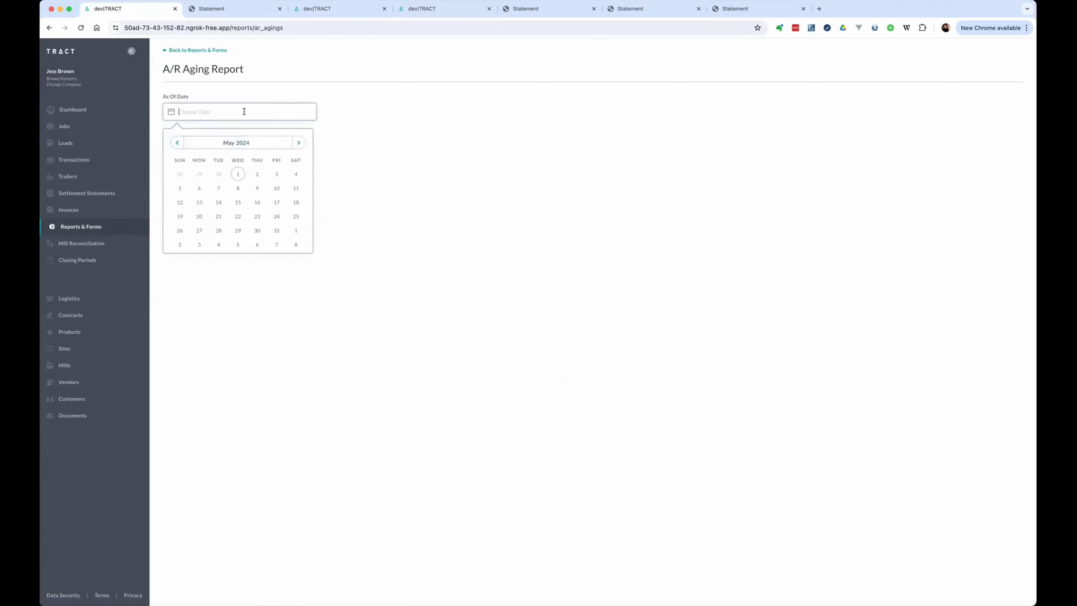
{"action": "left_click", "coordinate": [177, 175]}
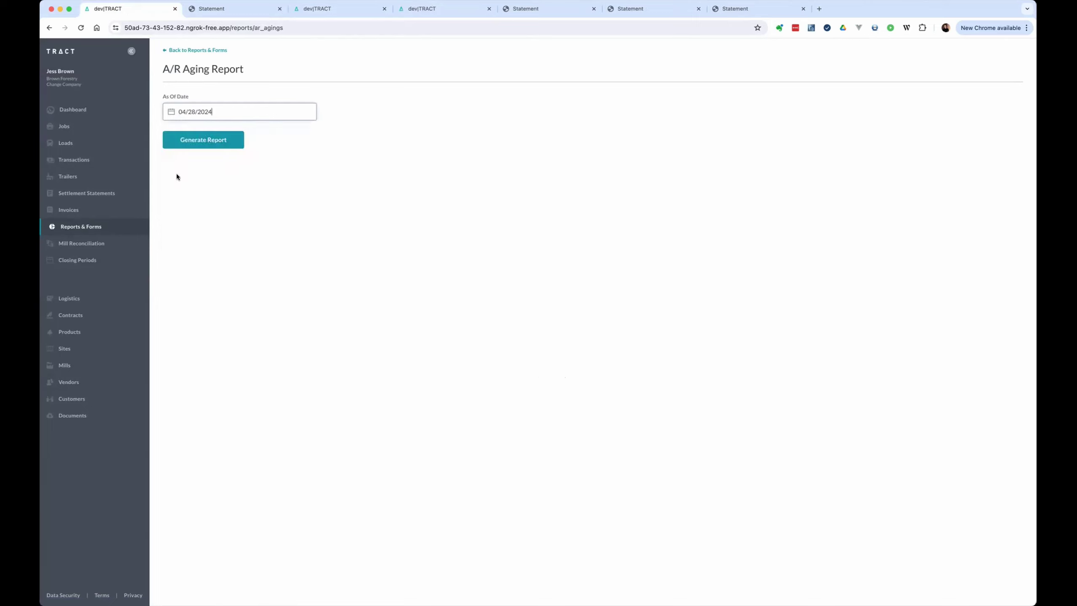
{"action": "left_click", "coordinate": [191, 141]}
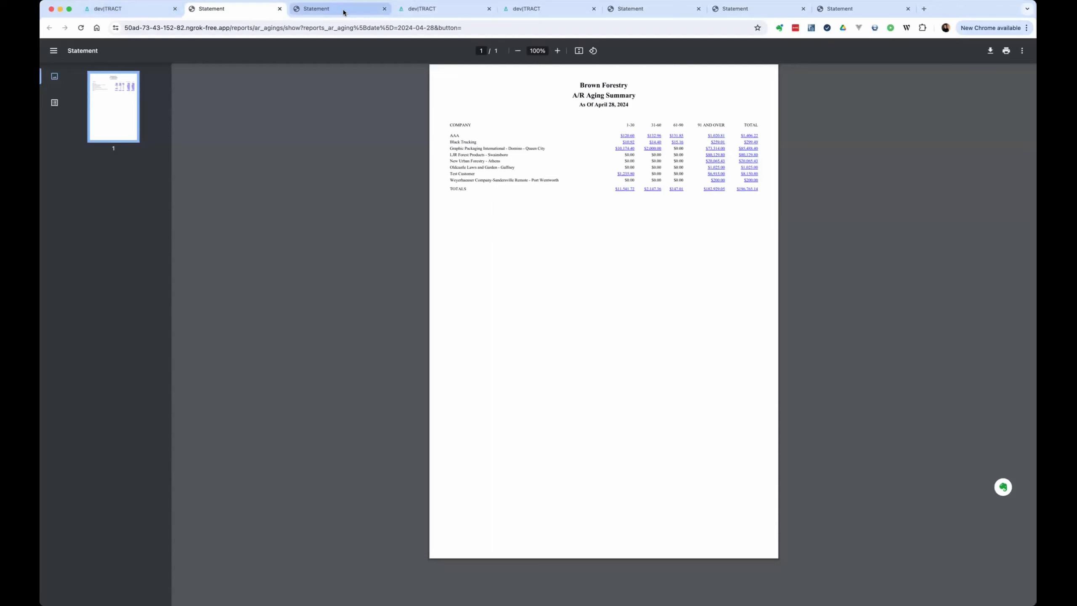
{"action": "left_click", "coordinate": [344, 10]}
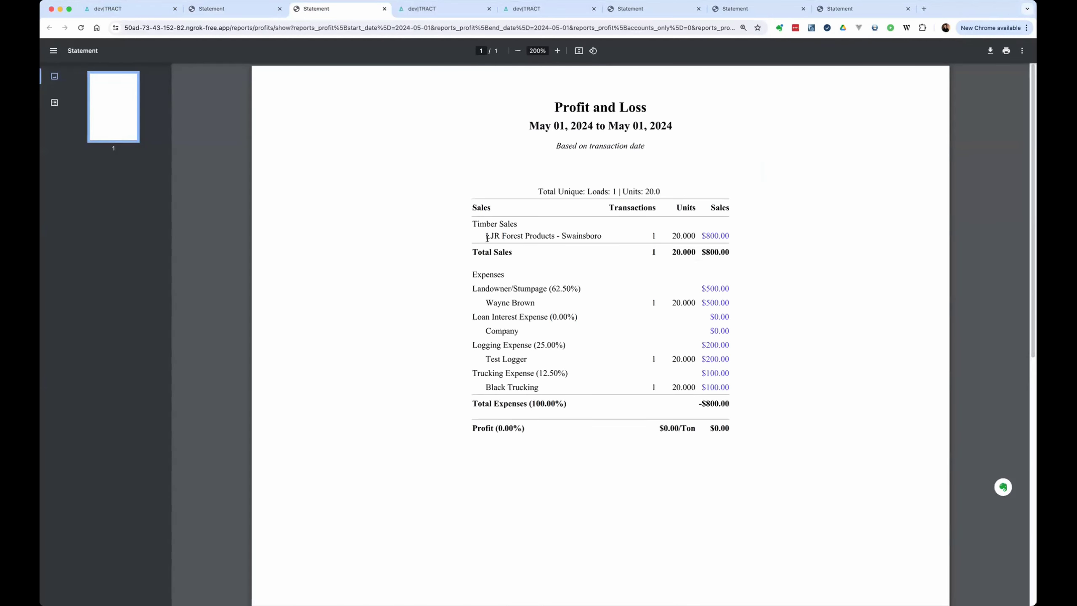
{"action": "left_click_drag", "start_coordinate": [484, 235], "coordinate": [550, 233]}
{"action": "left_click", "coordinate": [252, 10]}
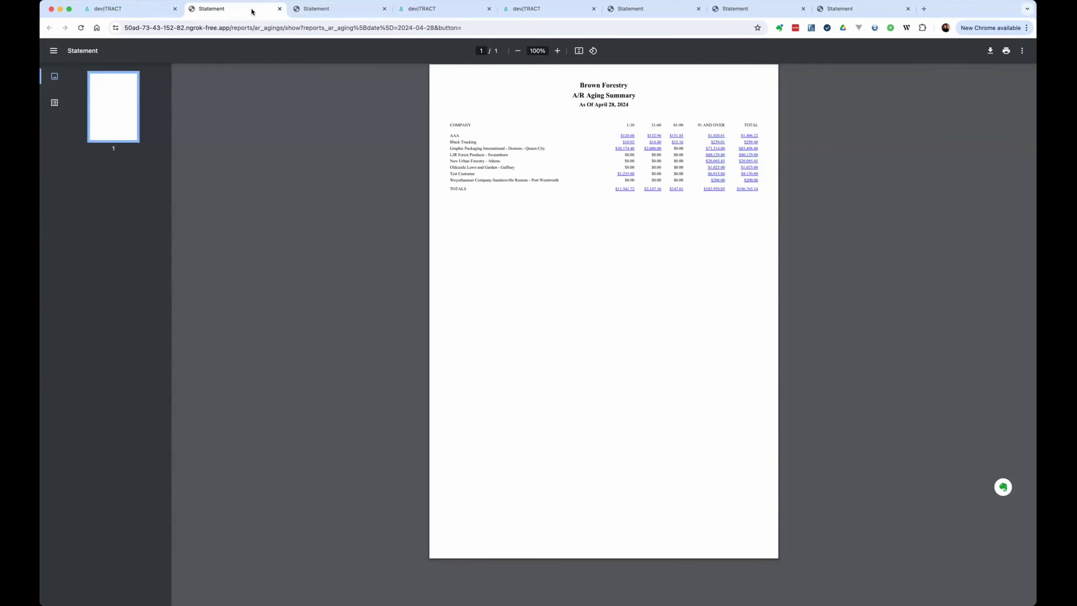
{"action": "key", "text": "super+equal"}
{"action": "key", "text": "super+equal"}
{"action": "key", "text": "super+equal"}
{"action": "key", "text": "super+equal"}
{"action": "key", "text": "super+equal"}
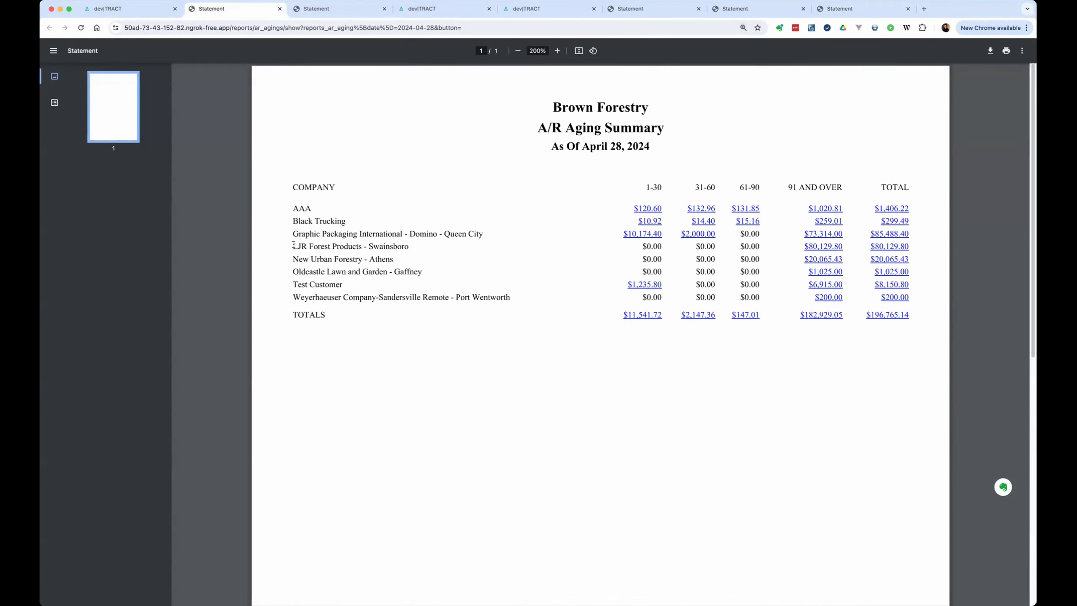
{"action": "left_click_drag", "start_coordinate": [293, 245], "coordinate": [662, 246]}
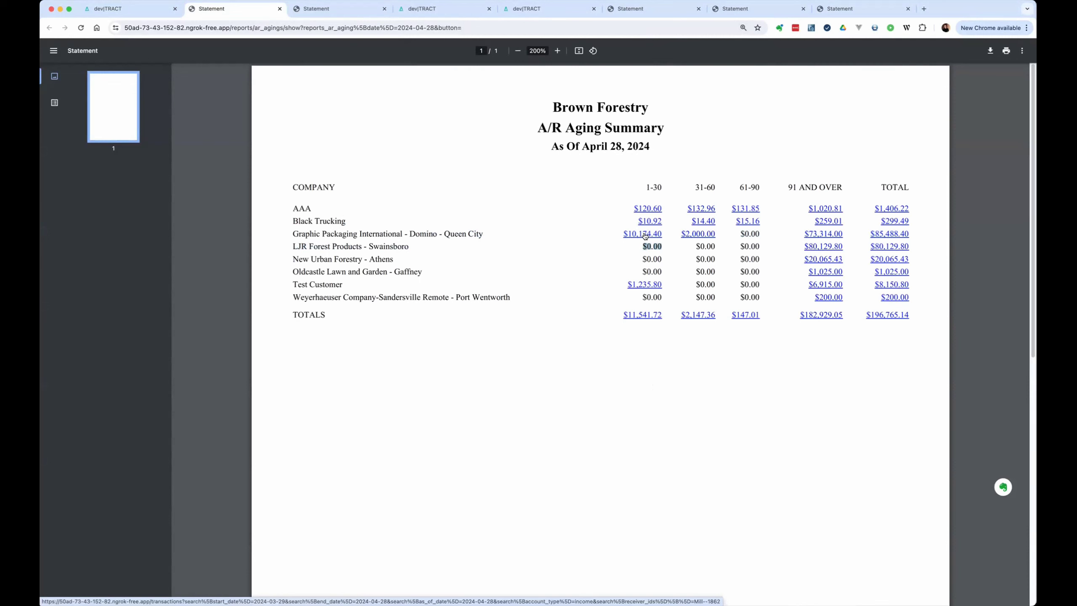
Close the report tabs and set the A/R Aging as-of date to 04/30/2024.
{"action": "key", "text": "super+w"}
{"action": "key", "text": "super+w"}
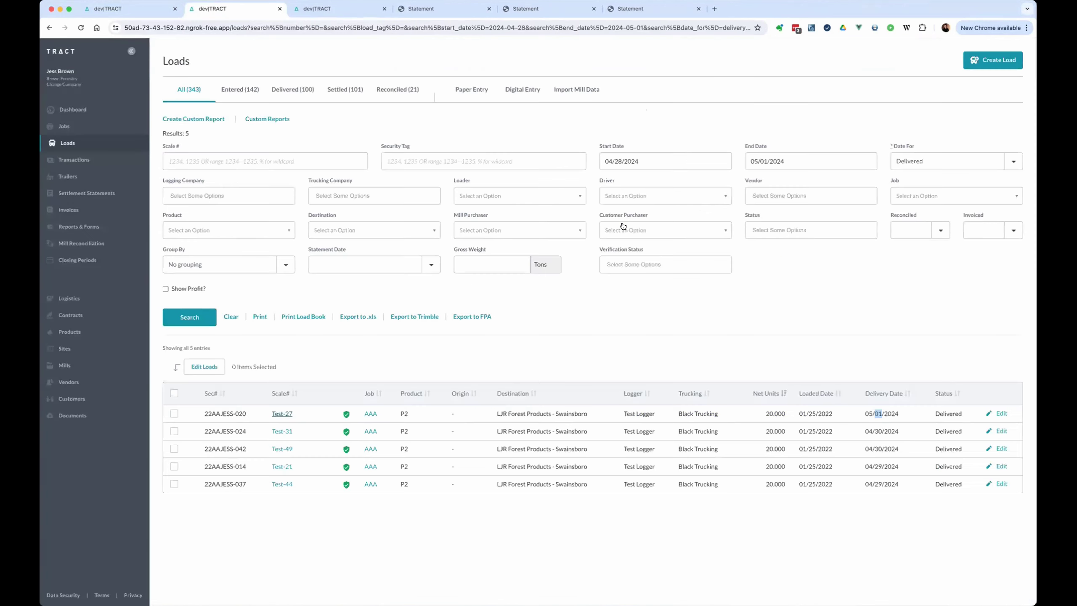
{"action": "key", "text": "super+alt+Left"}
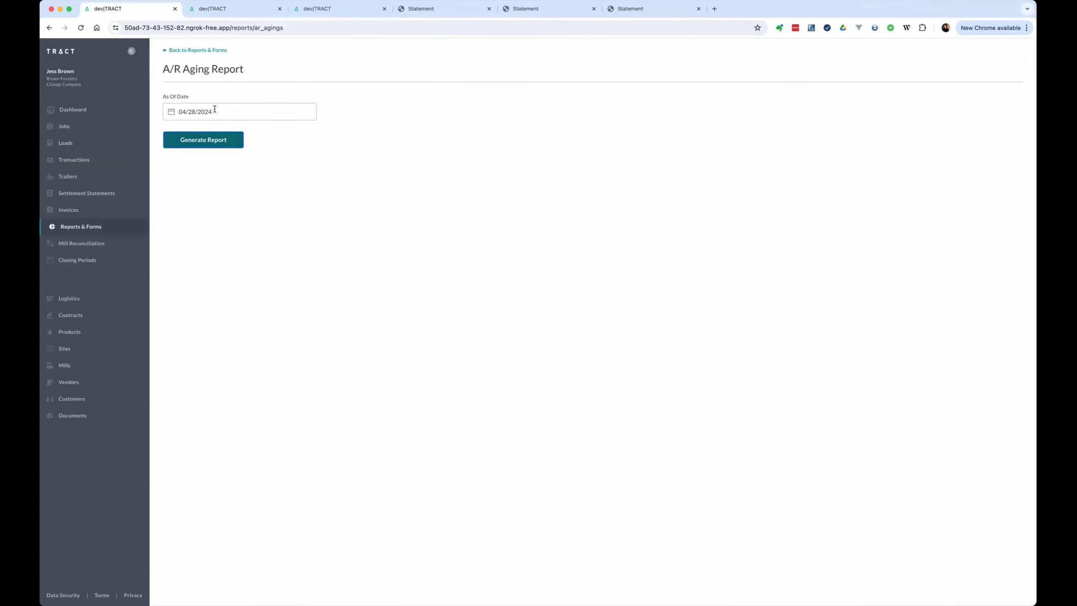
{"action": "left_click", "coordinate": [215, 110]}
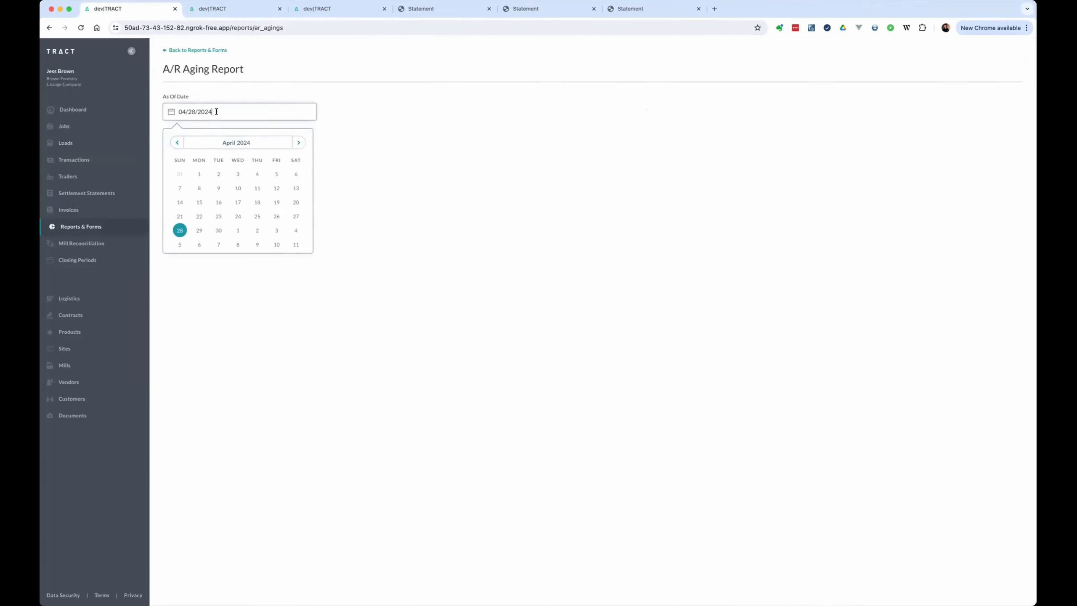
{"action": "left_click", "coordinate": [238, 231]}
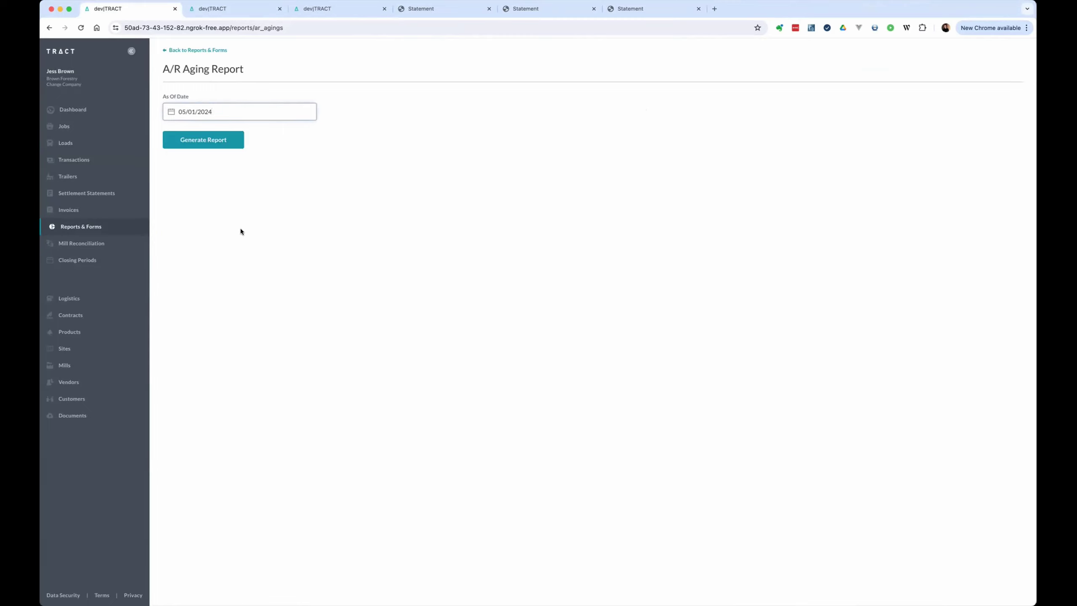
{"action": "left_click", "coordinate": [189, 113]}
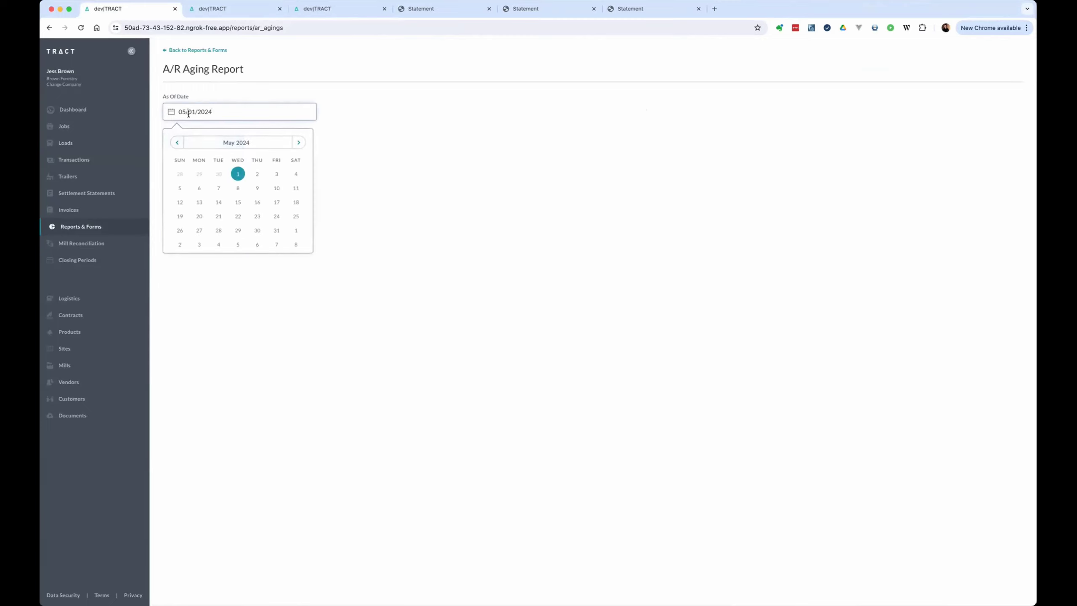
{"action": "left_click", "coordinate": [217, 173]}
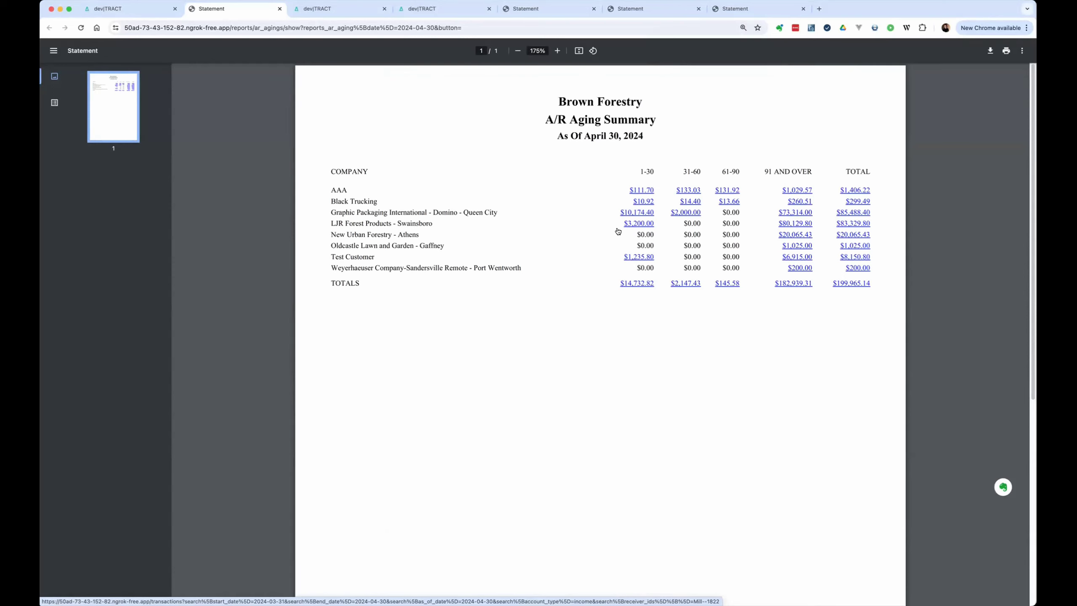
Enlarge the May 1 aging summary showing LJR owing $4,000.00, then return to the report form.
{"action": "left_click", "coordinate": [135, 13]}
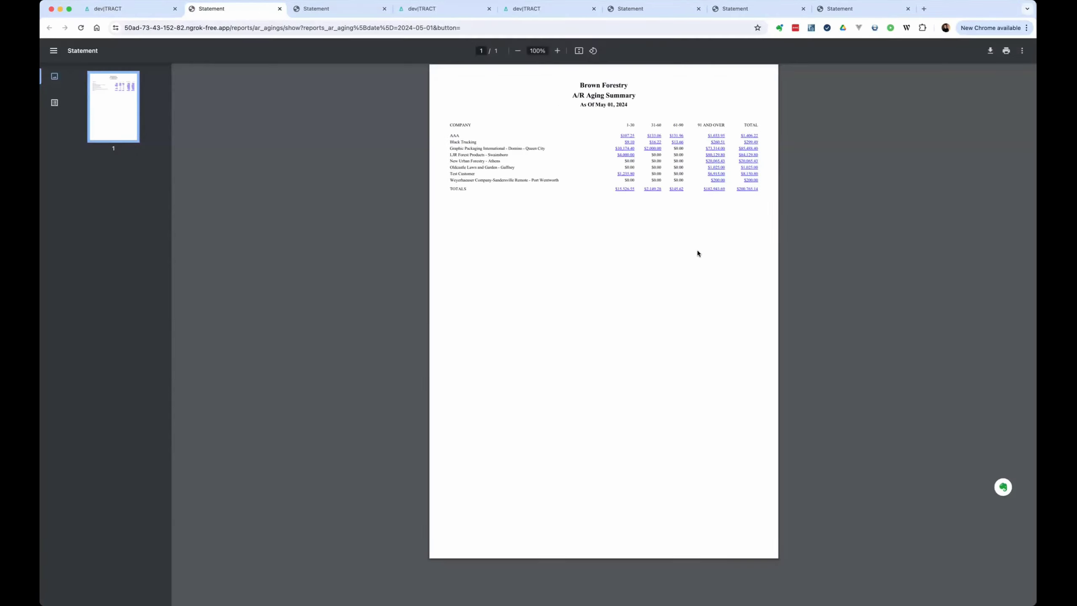
{"action": "key", "text": "super+equal"}
{"action": "key", "text": "super+equal"}
{"action": "key", "text": "super+equal"}
{"action": "key", "text": "super+equal"}
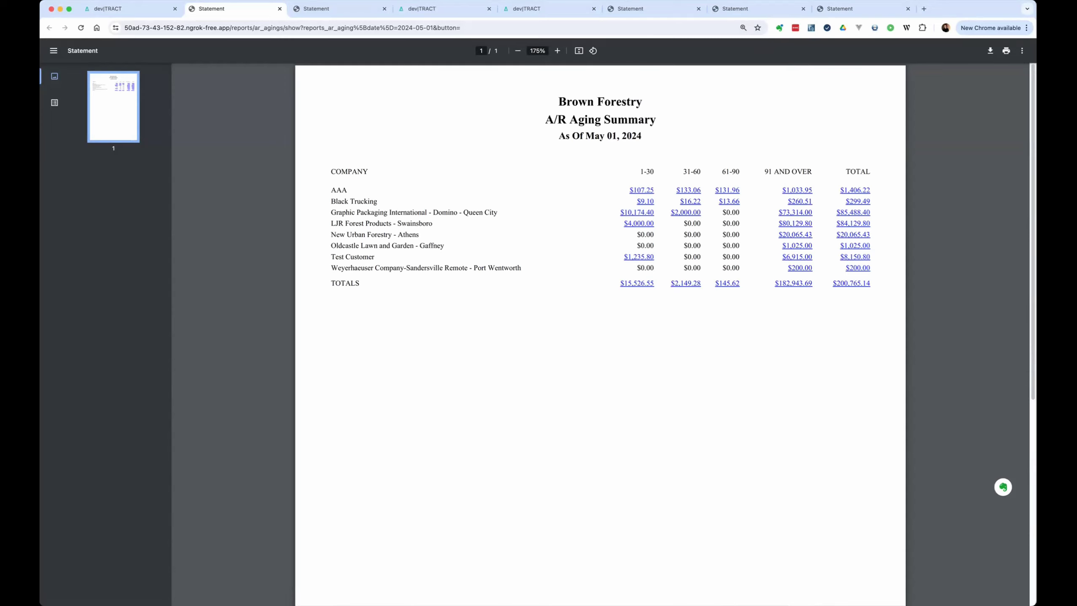
{"action": "left_click", "coordinate": [151, 11]}
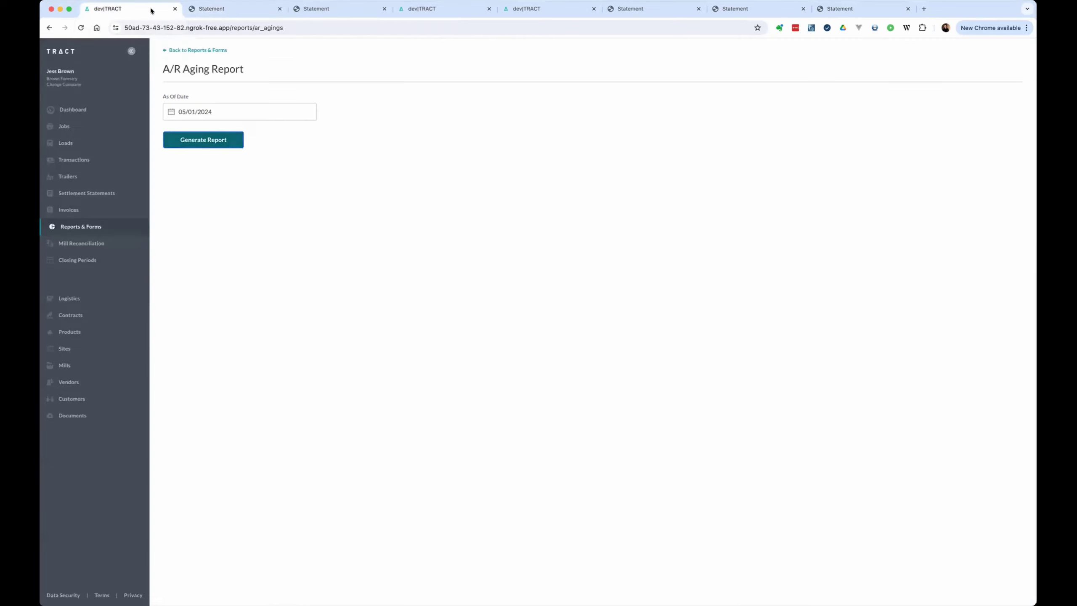
Start a new reconciliation for LJR Forest Products - Swainsboro with statement number April2024.
{"action": "left_click", "coordinate": [92, 247]}
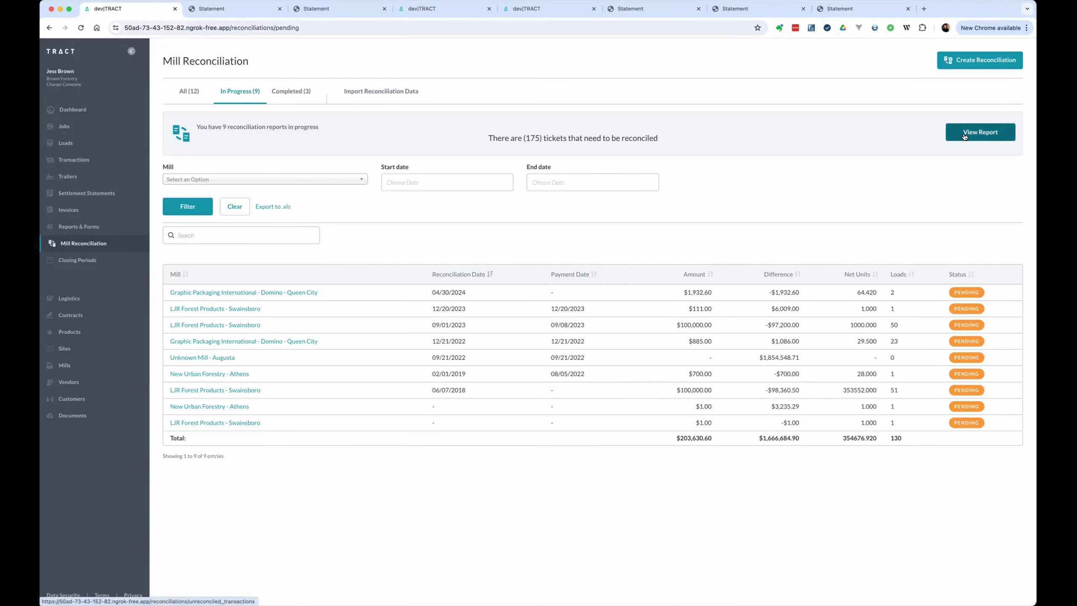
{"action": "left_click", "coordinate": [979, 60]}
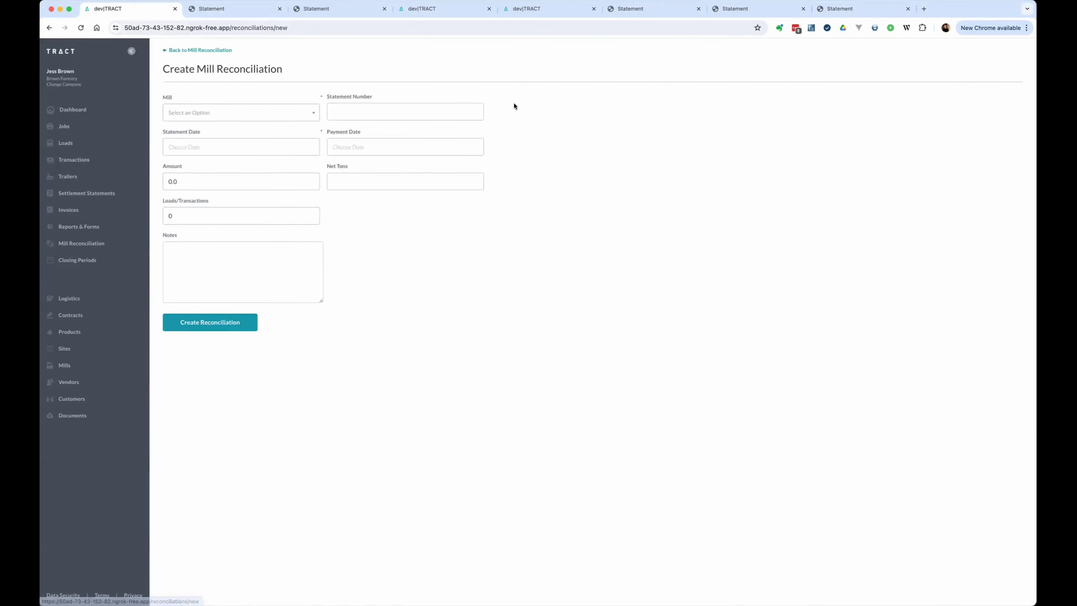
{"action": "left_click", "coordinate": [294, 111]}
{"action": "type", "text": "l"}
{"action": "key", "text": "Return"}
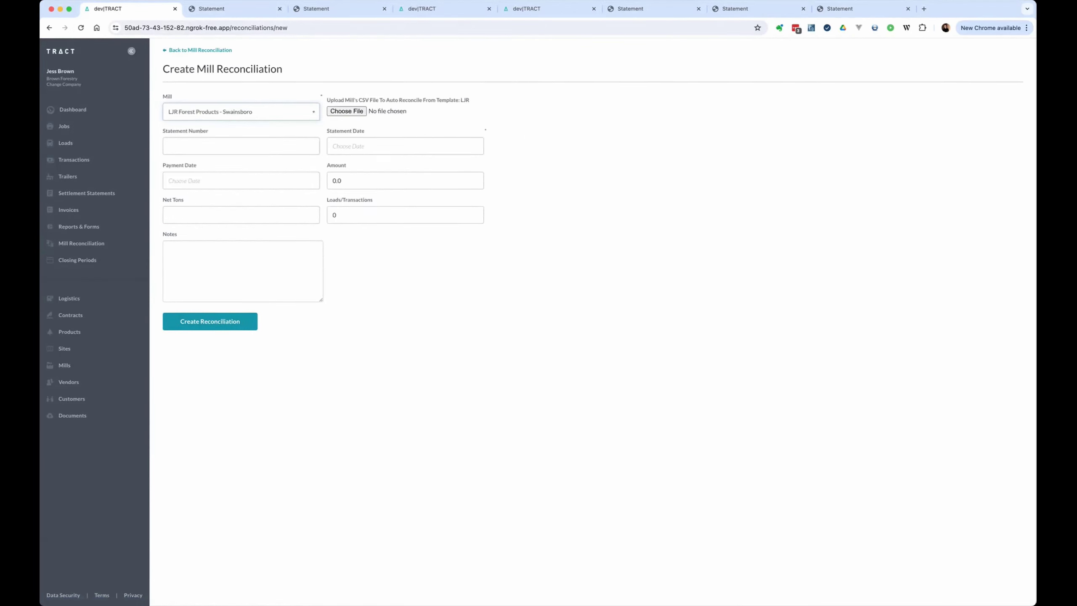
{"action": "left_click", "coordinate": [193, 149]}
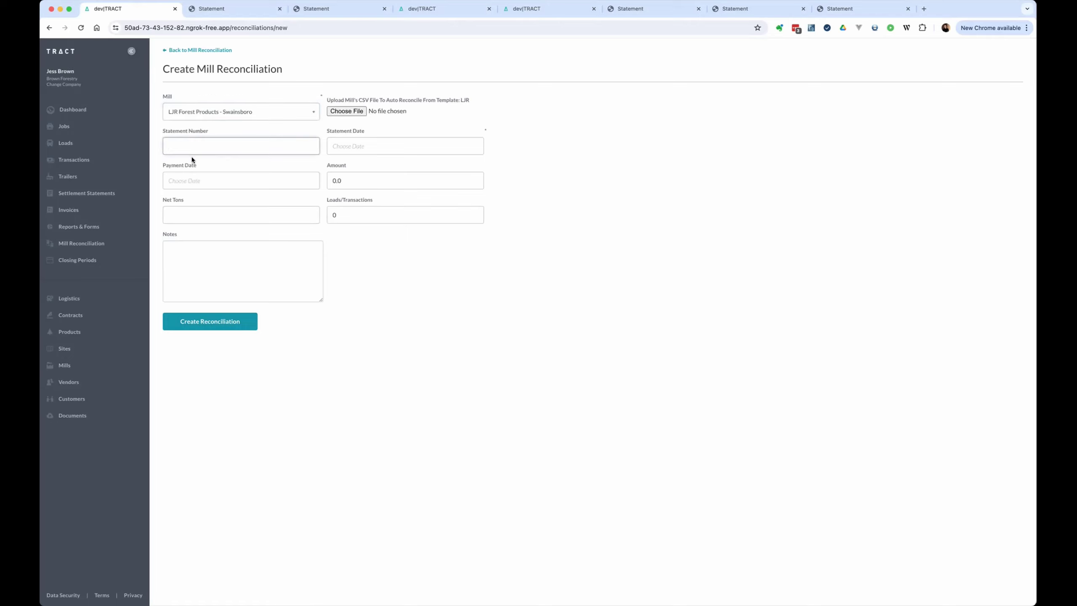
{"action": "type", "text": "April2024"}
Enter date 04/30/2024, amount 3200, net tons 160, 4 loads, and create the reconciliation.
{"action": "left_click", "coordinate": [333, 146]}
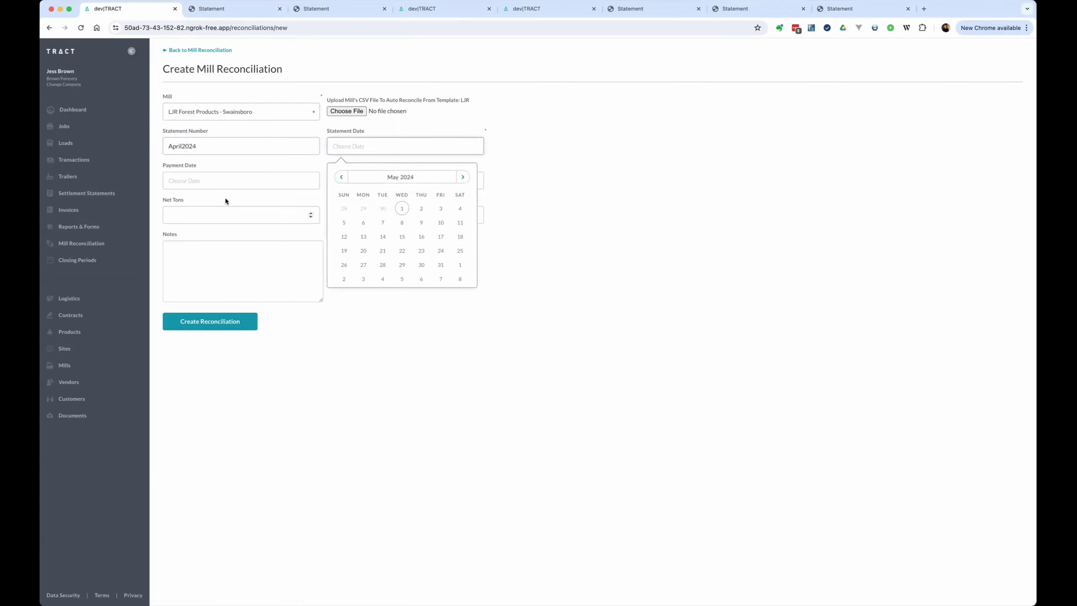
{"action": "left_click", "coordinate": [379, 208]}
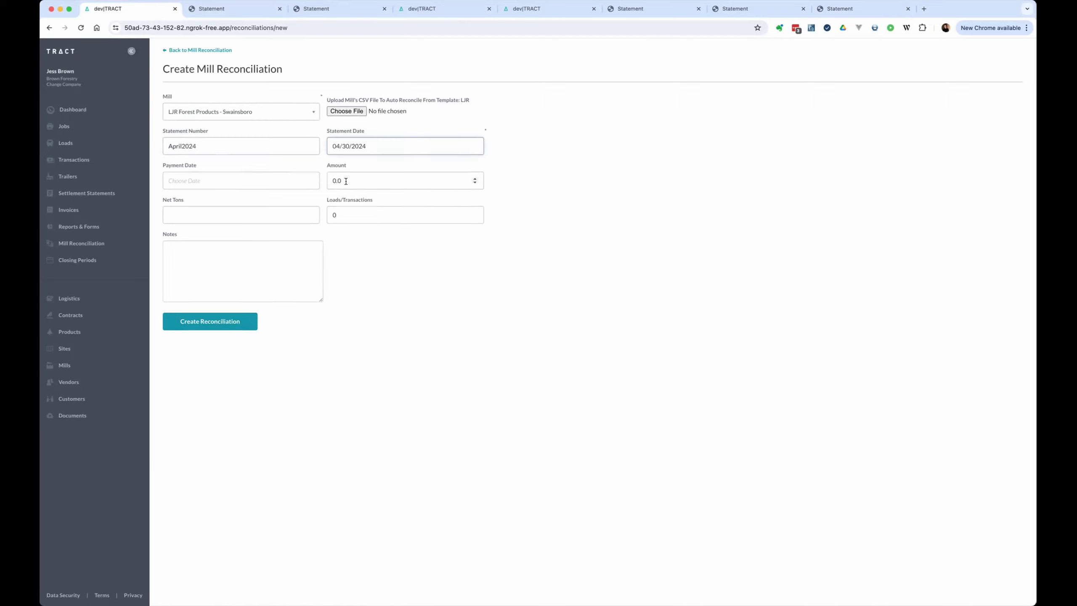
{"action": "key", "text": "Tab"}
{"action": "type", "text": "3200"}
{"action": "key", "text": "Tab"}
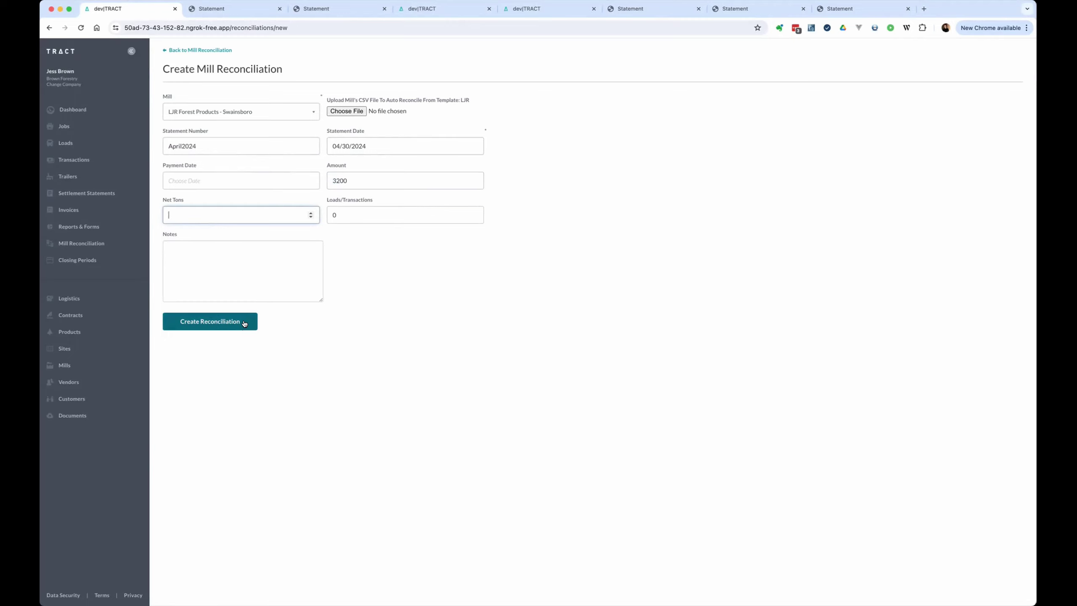
{"action": "type", "text": "160"}
{"action": "key", "text": "Tab"}
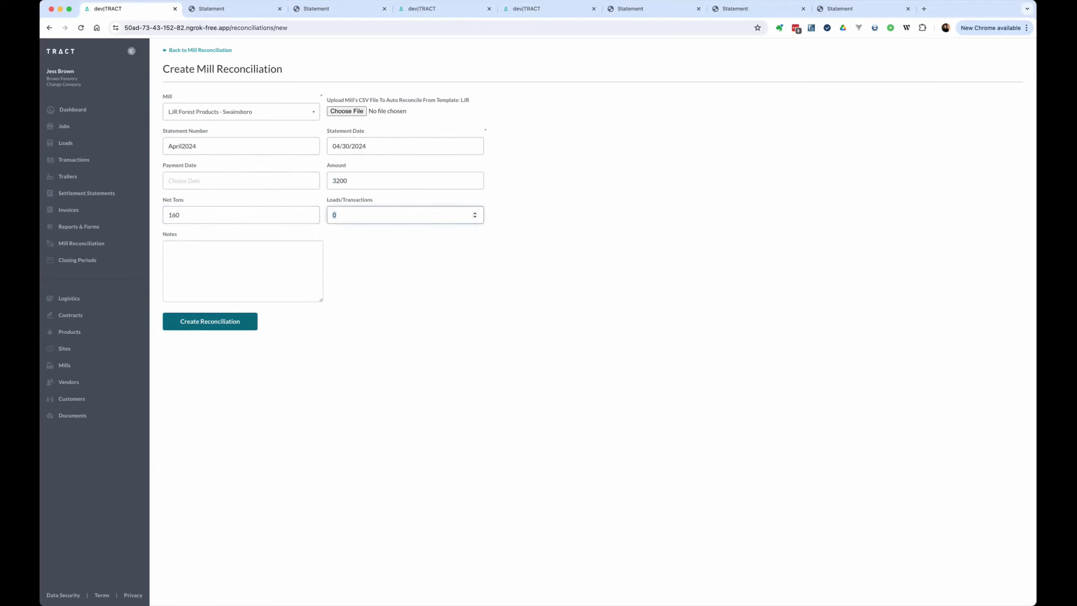
{"action": "type", "text": "4"}
{"action": "key", "text": "Tab"}
{"action": "left_click", "coordinate": [232, 321]}
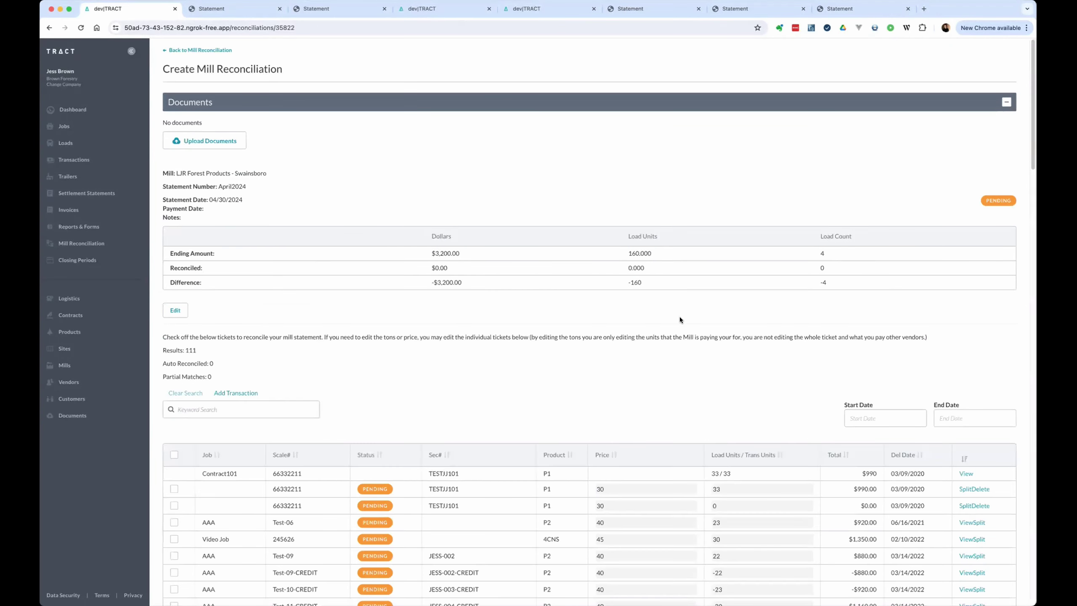
Filter tickets to 04/28–04/30/2024 and reconcile all four listed tickets at once.
{"action": "left_click", "coordinate": [870, 416]}
{"action": "left_click", "coordinate": [861, 480]}
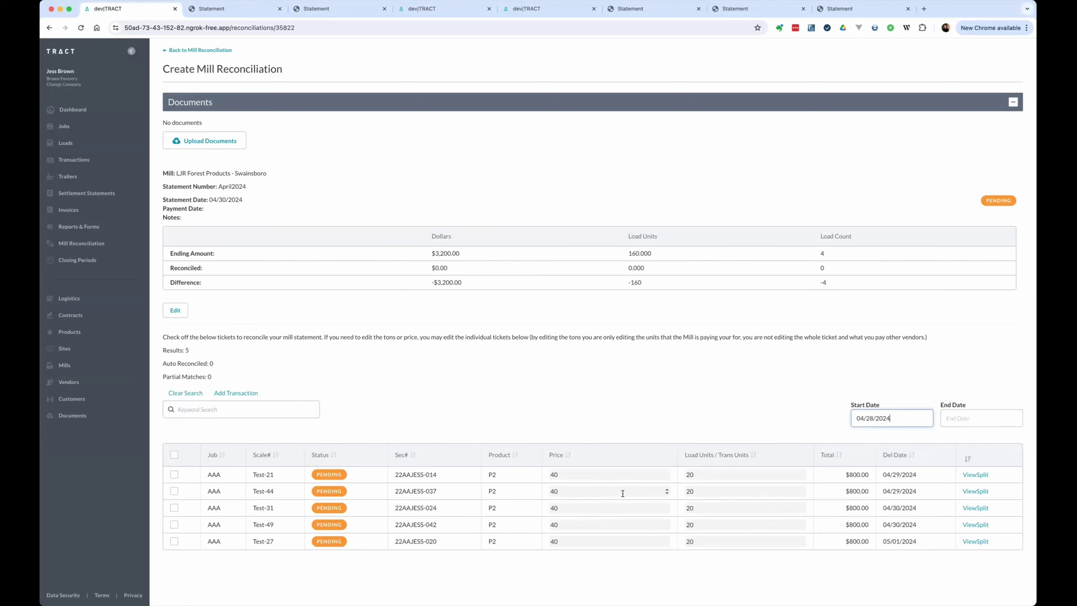
{"action": "left_click", "coordinate": [962, 419]}
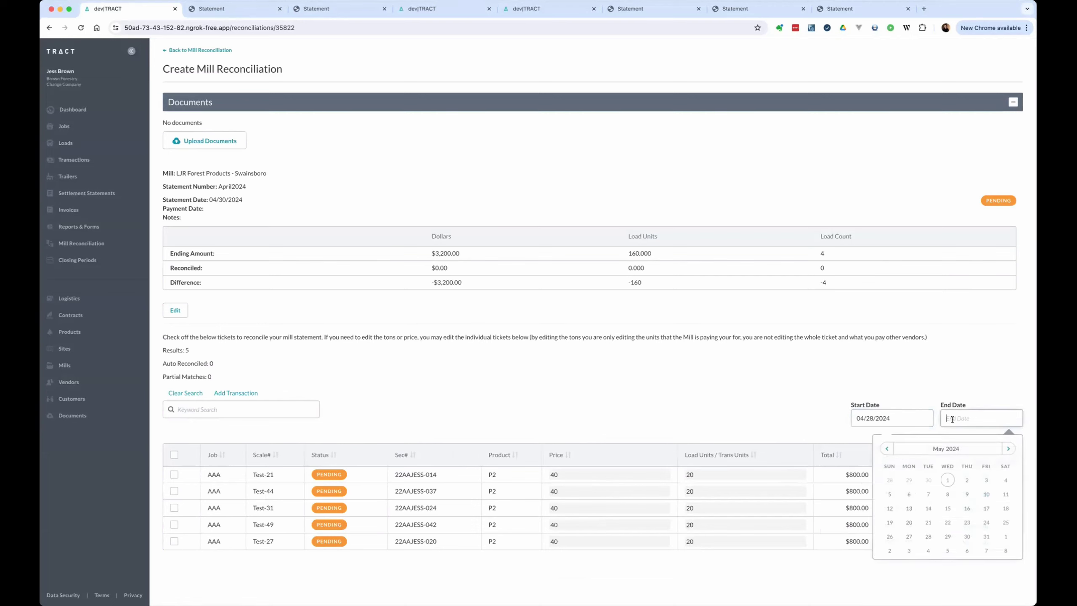
{"action": "left_click", "coordinate": [927, 480]}
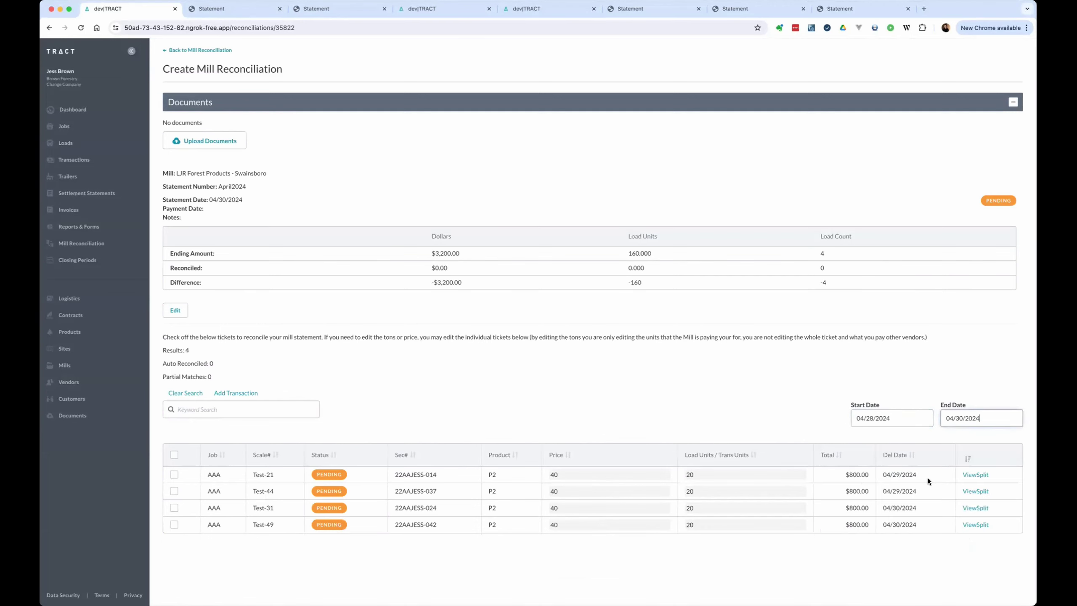
{"action": "left_click", "coordinate": [173, 455]}
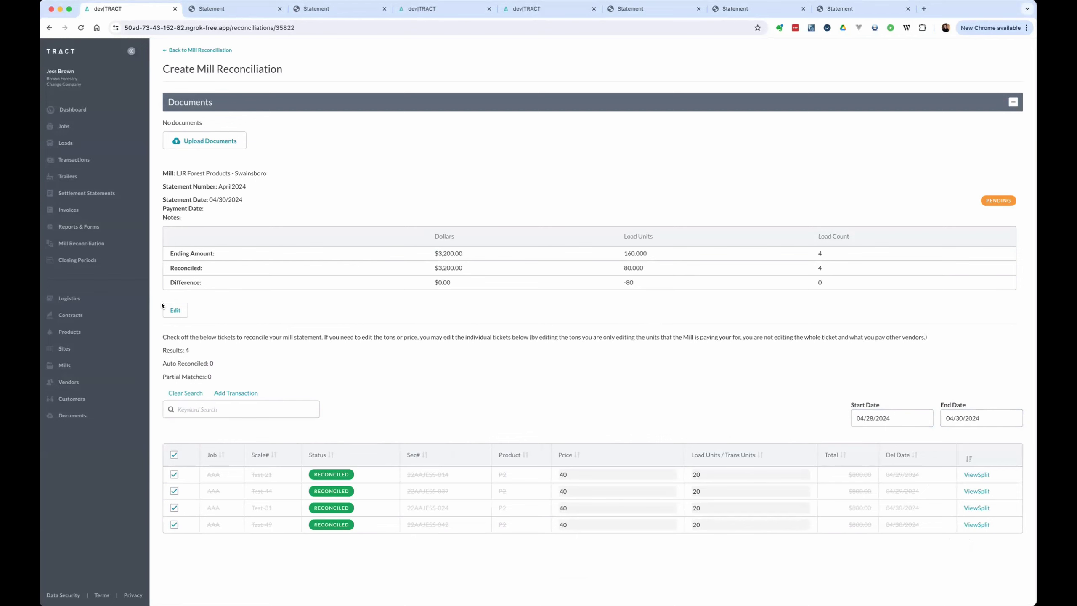
Change the reconciliation's net tons from 160 to 80, save, and refresh its status.
{"action": "left_click", "coordinate": [175, 310]}
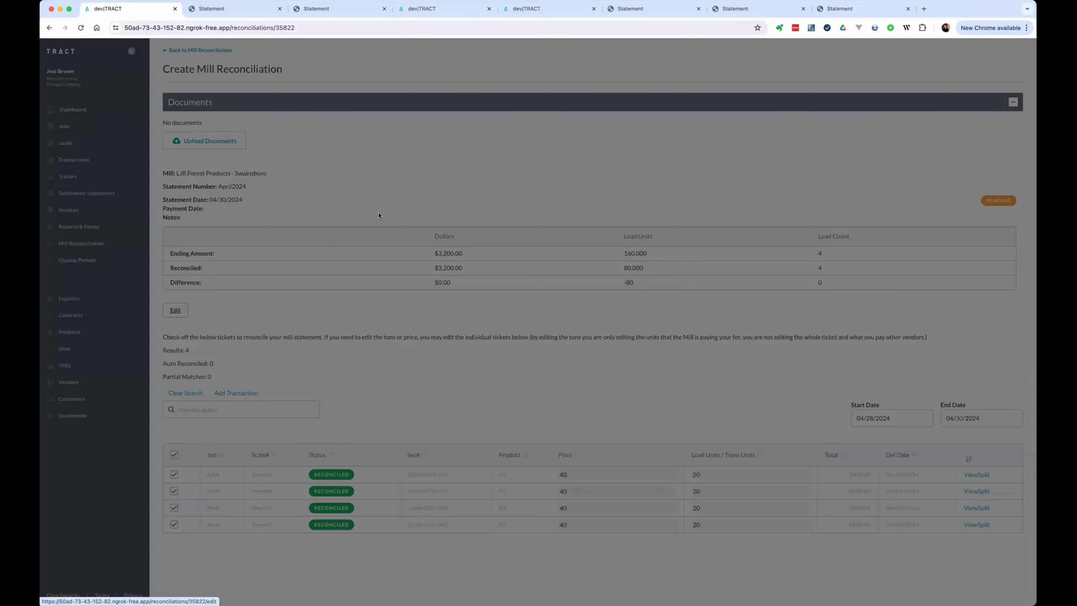
{"action": "left_click_drag", "start_coordinate": [469, 314], "coordinate": [422, 314]}
{"action": "type", "text": "80"}
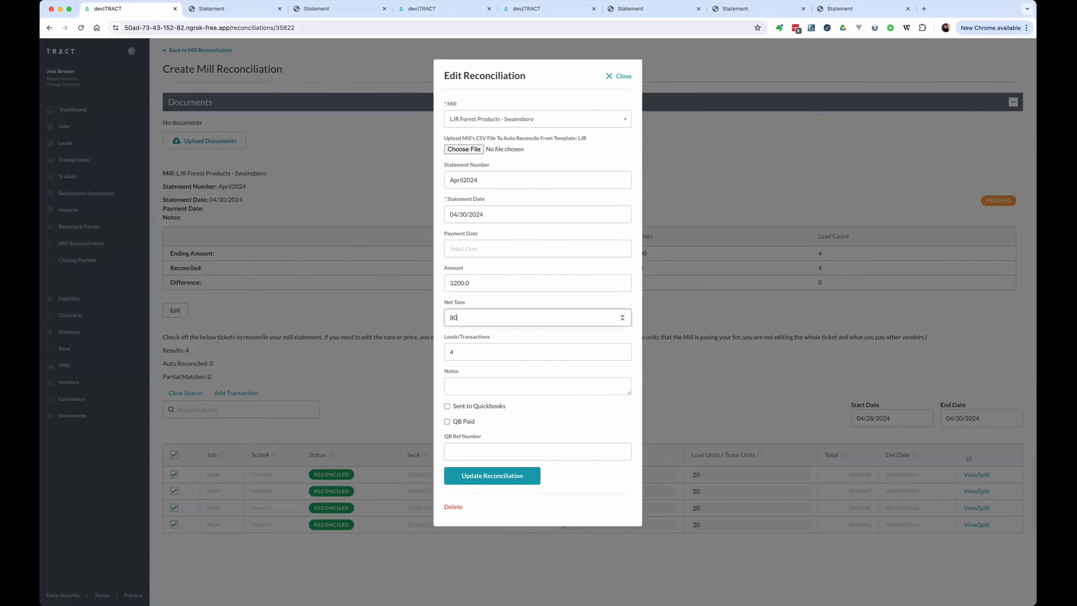
{"action": "left_click", "coordinate": [478, 474]}
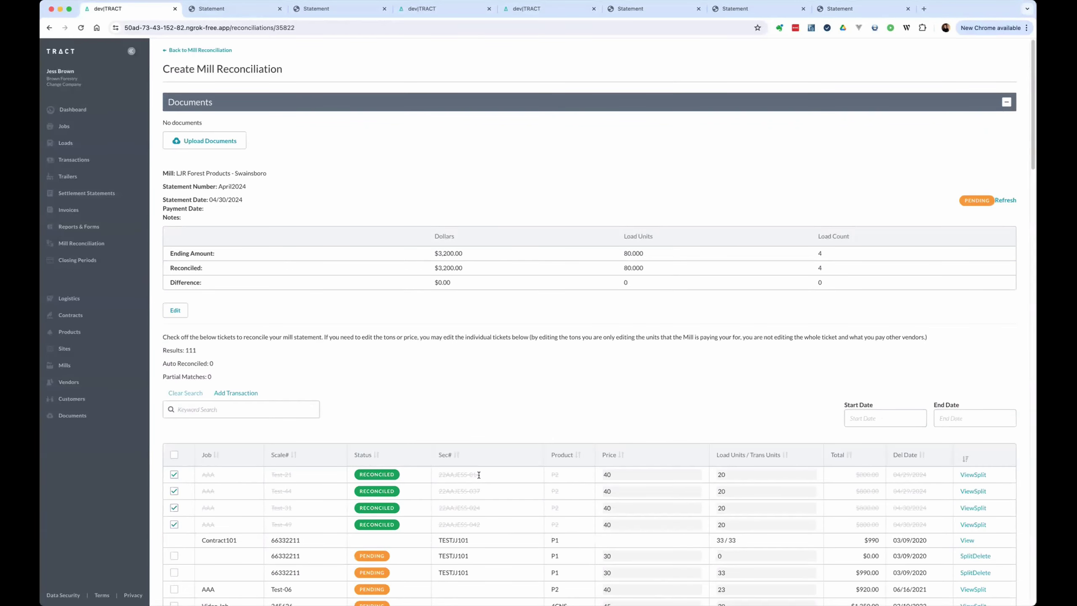
{"action": "left_click", "coordinate": [1011, 200]}
Set the reconciliation's payment date to April 30, 2024.
{"action": "left_click", "coordinate": [173, 309]}
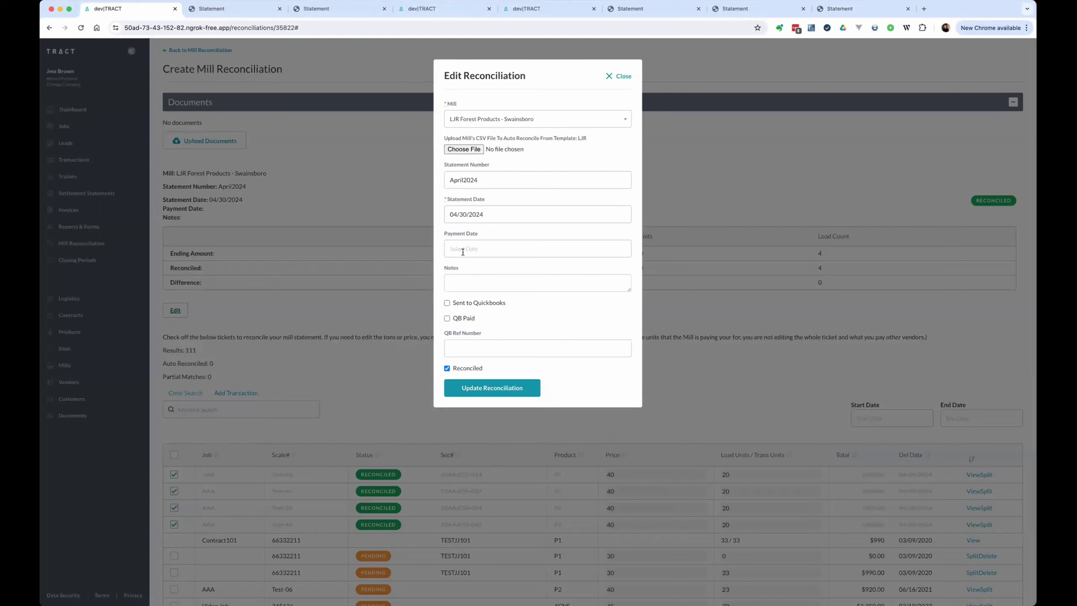
{"action": "left_click", "coordinate": [462, 251]}
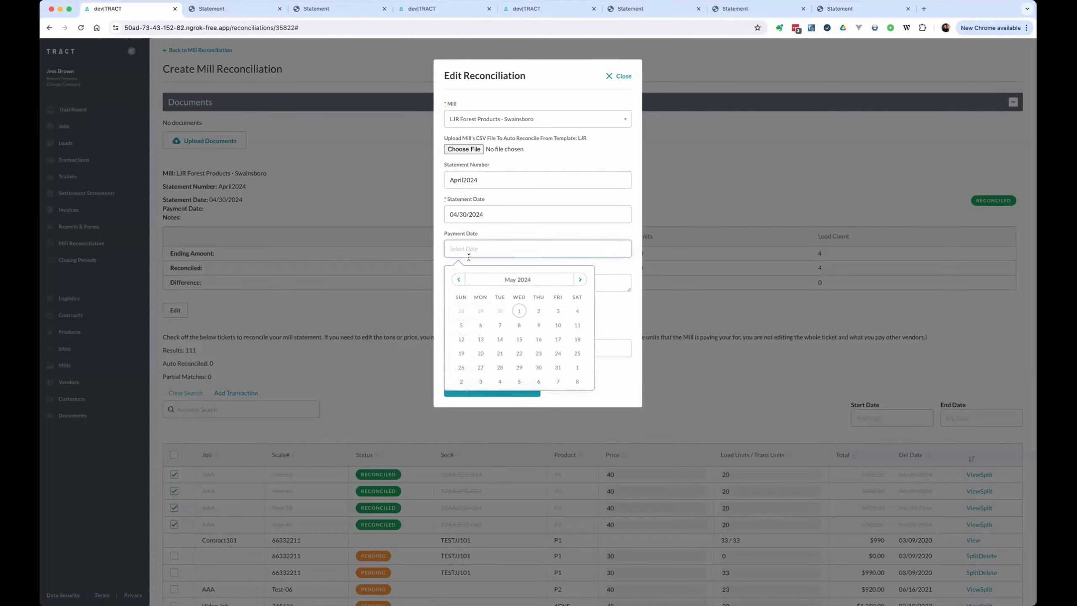
{"action": "left_click", "coordinate": [500, 312]}
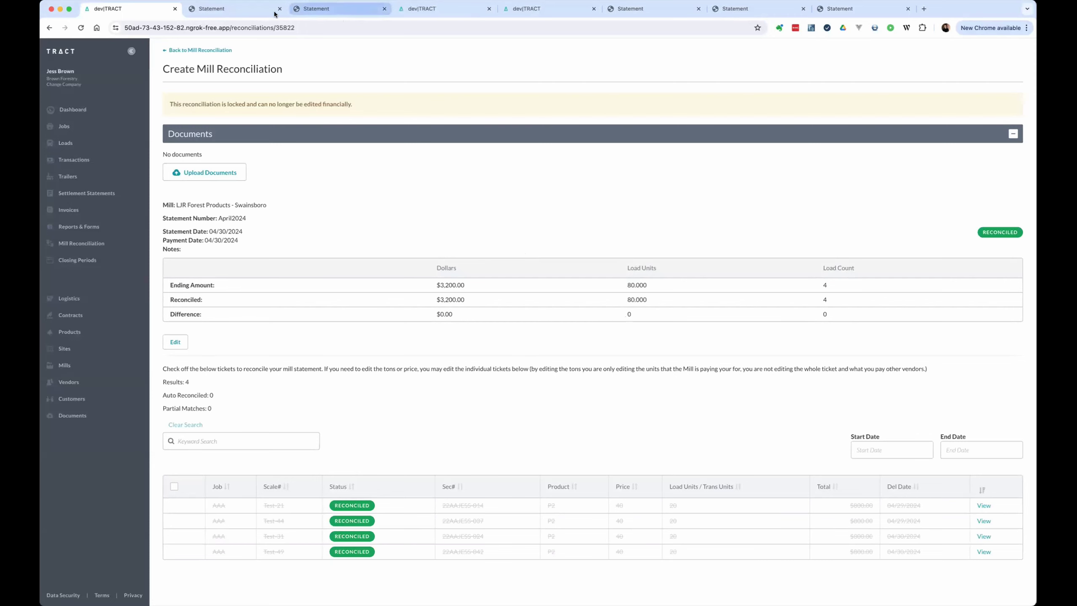
Reload and zoom the A/R Aging Summary to confirm LJR's $800.00 1-30 balance, then return to the reconciliation.
{"action": "left_click", "coordinate": [256, 13]}
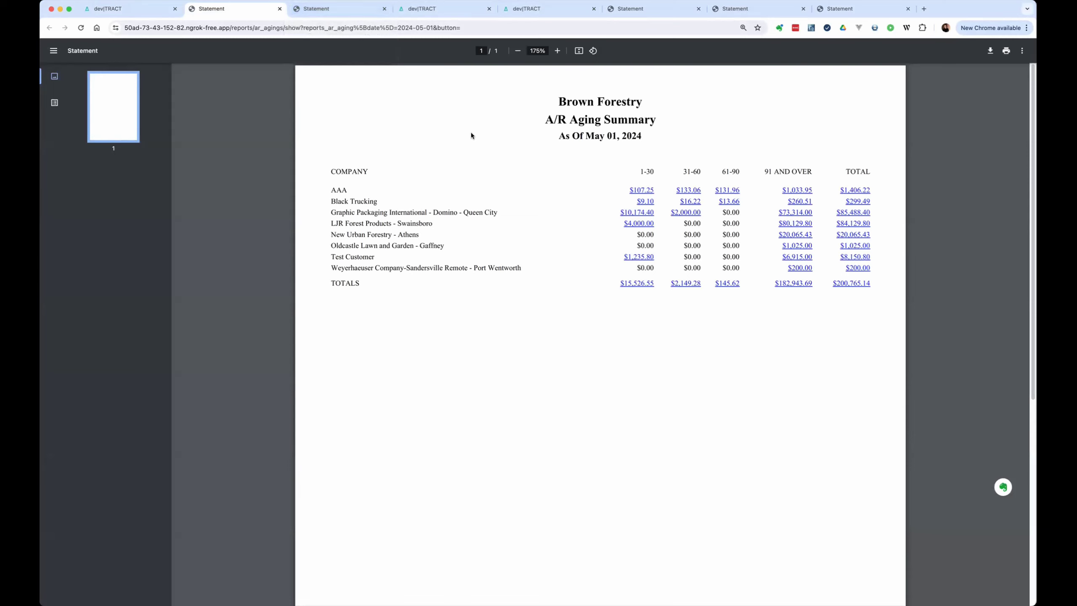
{"action": "key", "text": "super+r"}
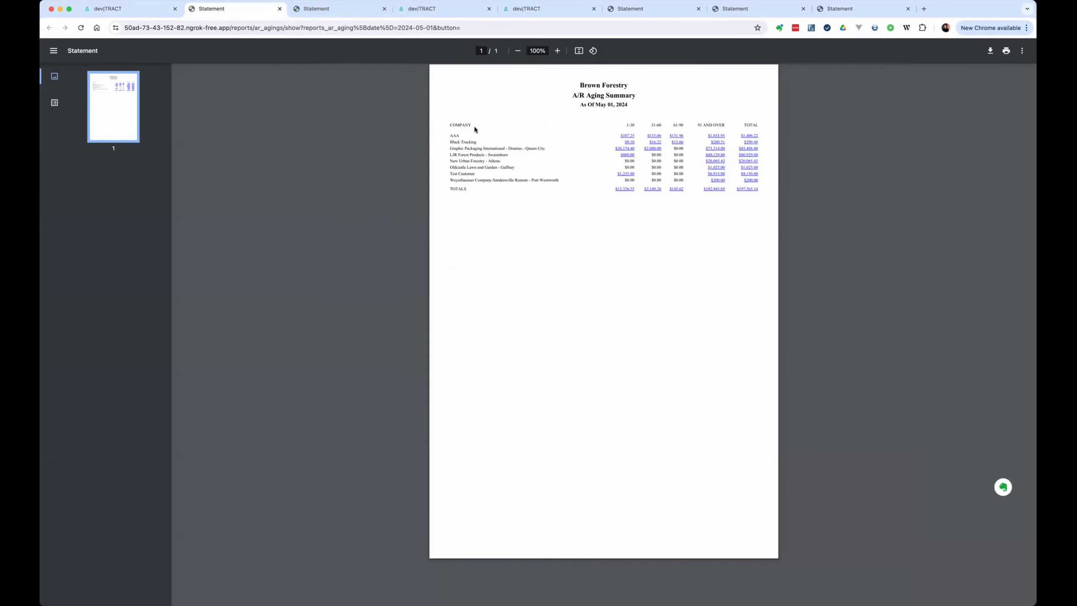
{"action": "key", "text": "super+equal"}
{"action": "key", "text": "super+equal"}
{"action": "key", "text": "super+equal"}
{"action": "key", "text": "super+equal"}
{"action": "key", "text": "super+equal"}
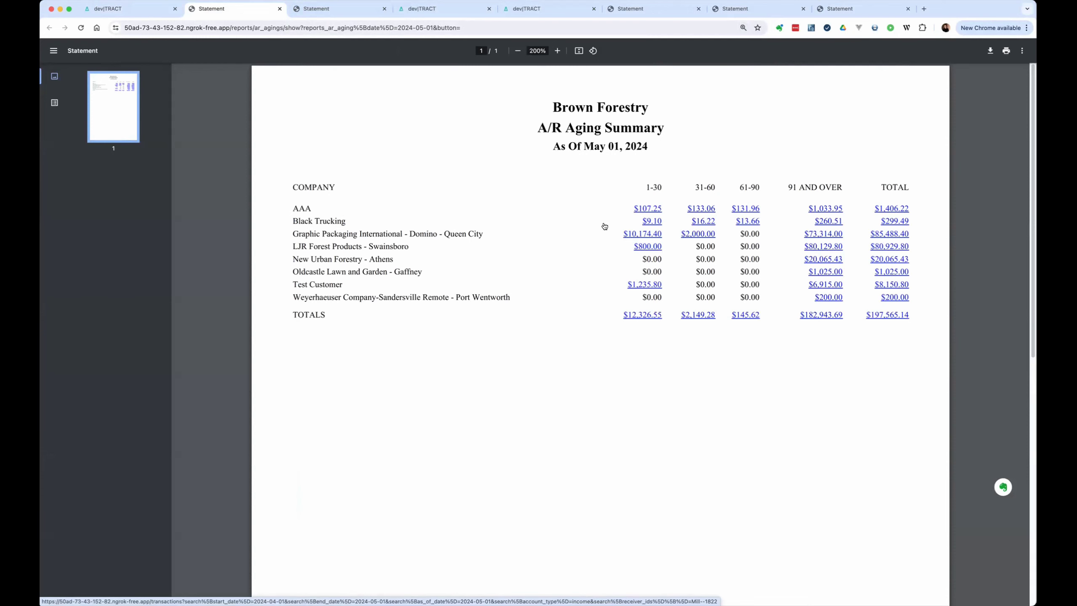
{"action": "left_click", "coordinate": [142, 12]}
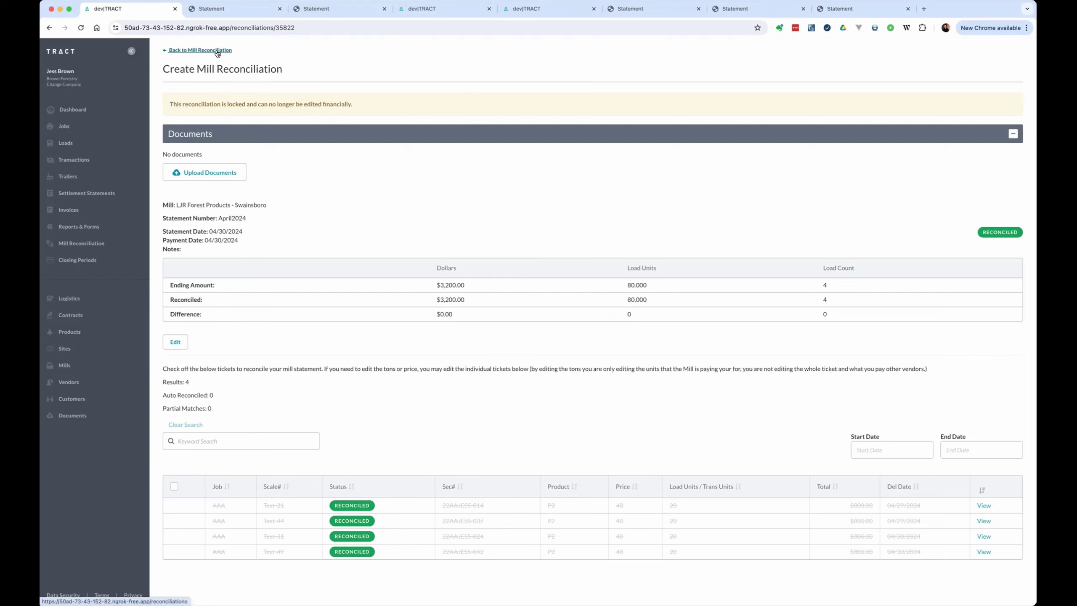
Start a new reconciliation dated 05/01/2024 for LJR Forest Products - Swainsboro.
{"action": "left_click", "coordinate": [979, 59]}
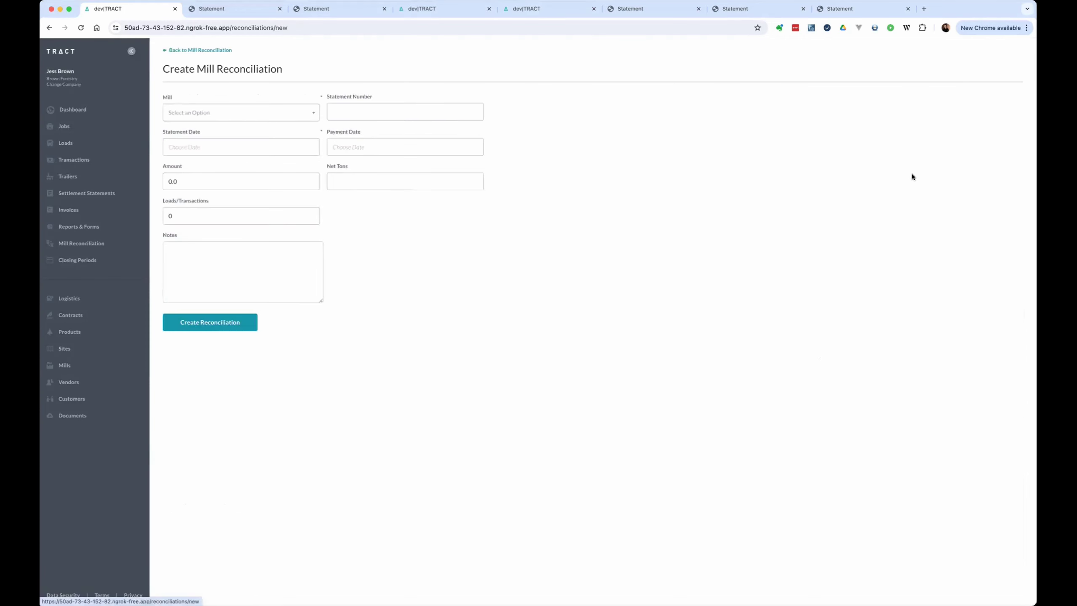
{"action": "left_click", "coordinate": [201, 148]}
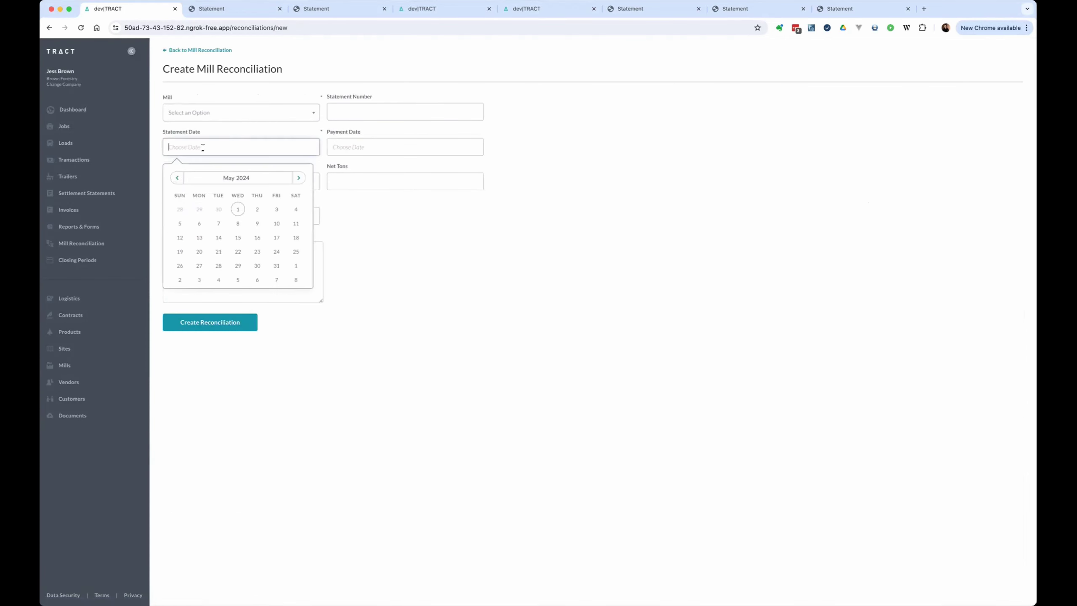
{"action": "left_click", "coordinate": [237, 210]}
{"action": "left_click", "coordinate": [254, 112]}
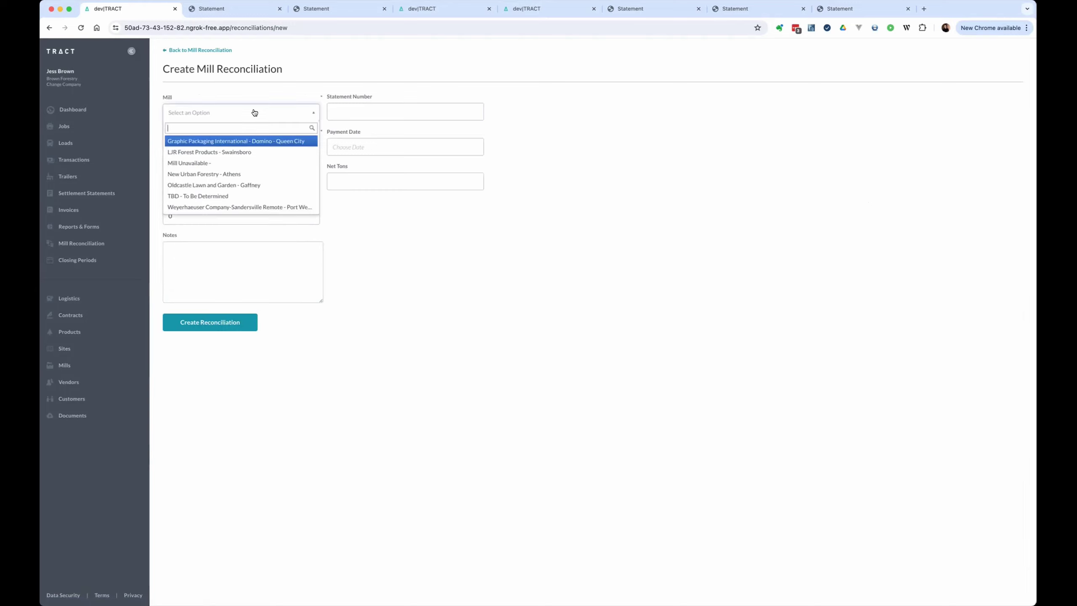
{"action": "type", "text": "l"}
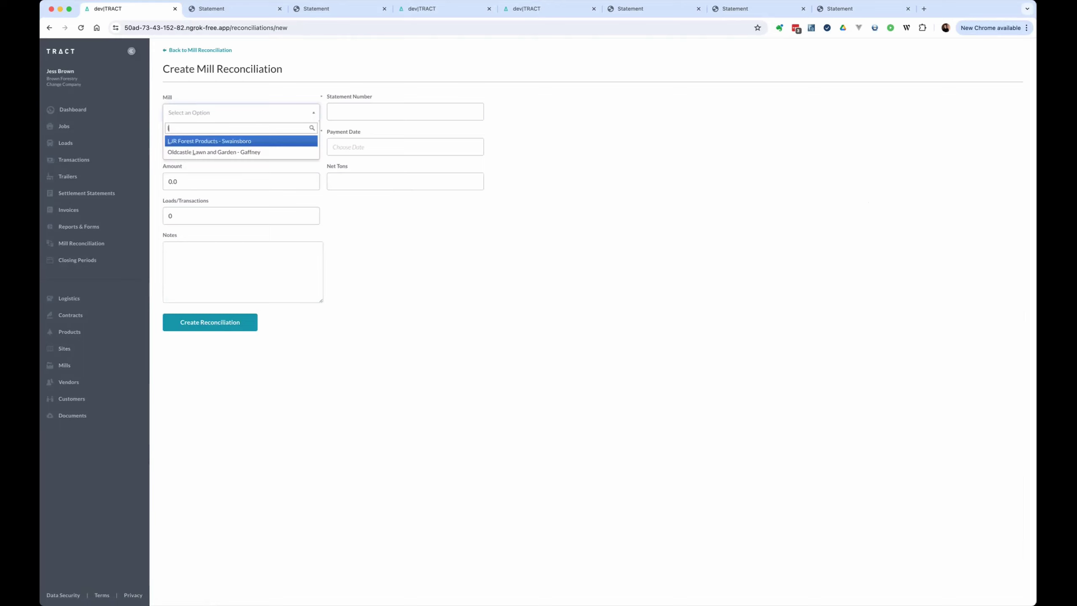
{"action": "key", "text": "Return"}
Enter statement 'May' and 20 net tons, leaving the payment date empty.
{"action": "key", "text": "Tab"}
{"action": "key", "text": "Tab"}
{"action": "type", "text": "May"}
{"action": "key", "text": "Tab"}
{"action": "key", "text": "Tab"}
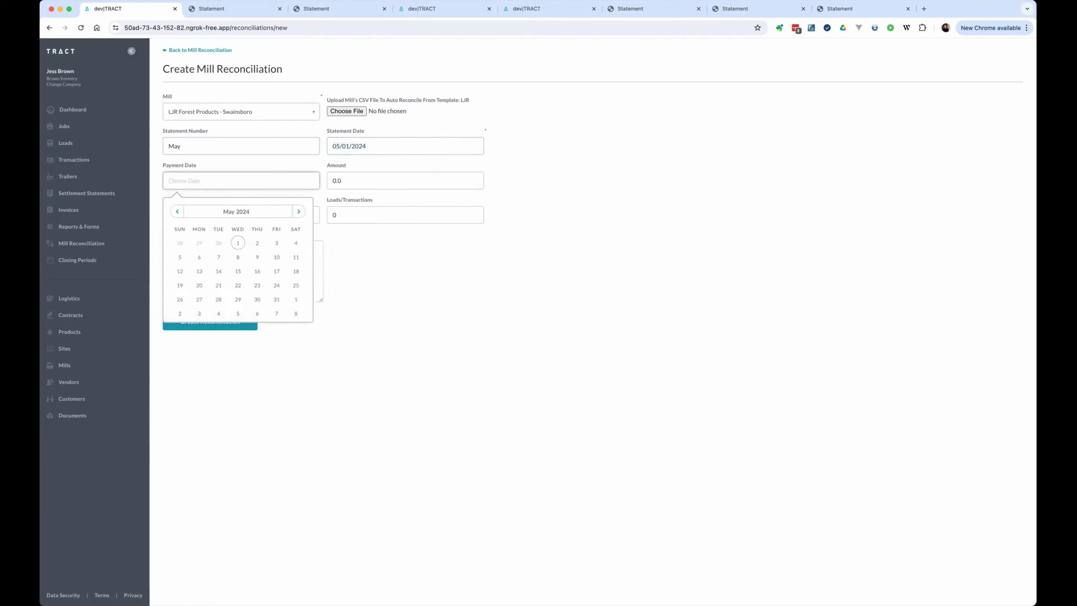
{"action": "key", "text": "Tab"}
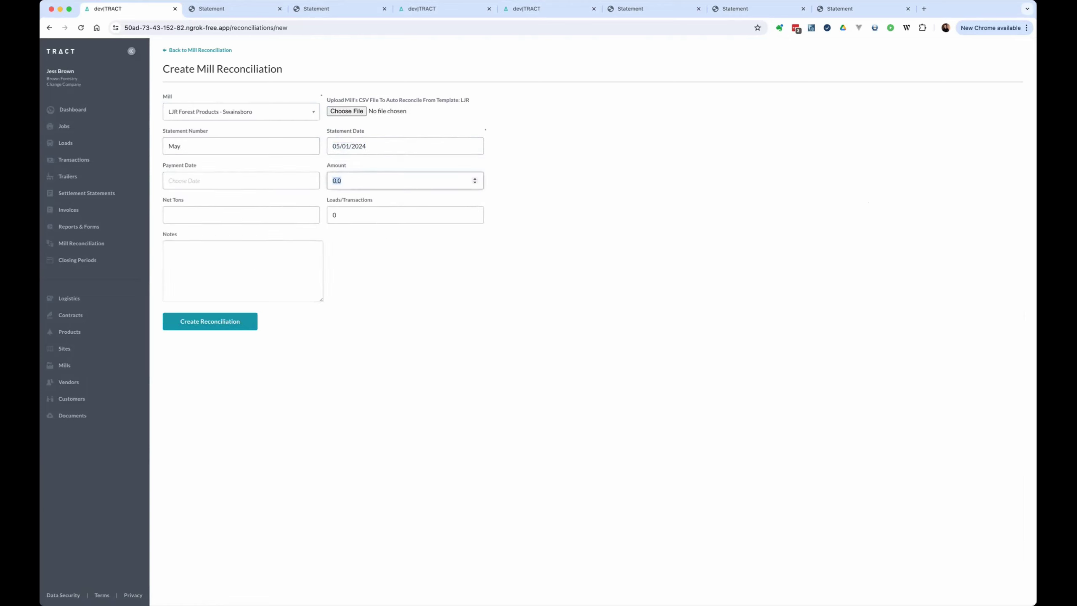
{"action": "key", "text": "Tab"}
{"action": "type", "text": "20"}
{"action": "key", "text": "Tab"}
{"action": "key", "text": "shift+Tab"}
{"action": "key", "text": "shift+Tab"}
Create the May reconciliation with amount 800 and reconcile its 05/01/2024 ticket Test-27.
{"action": "type", "text": "800"}
{"action": "left_click", "coordinate": [215, 321]}
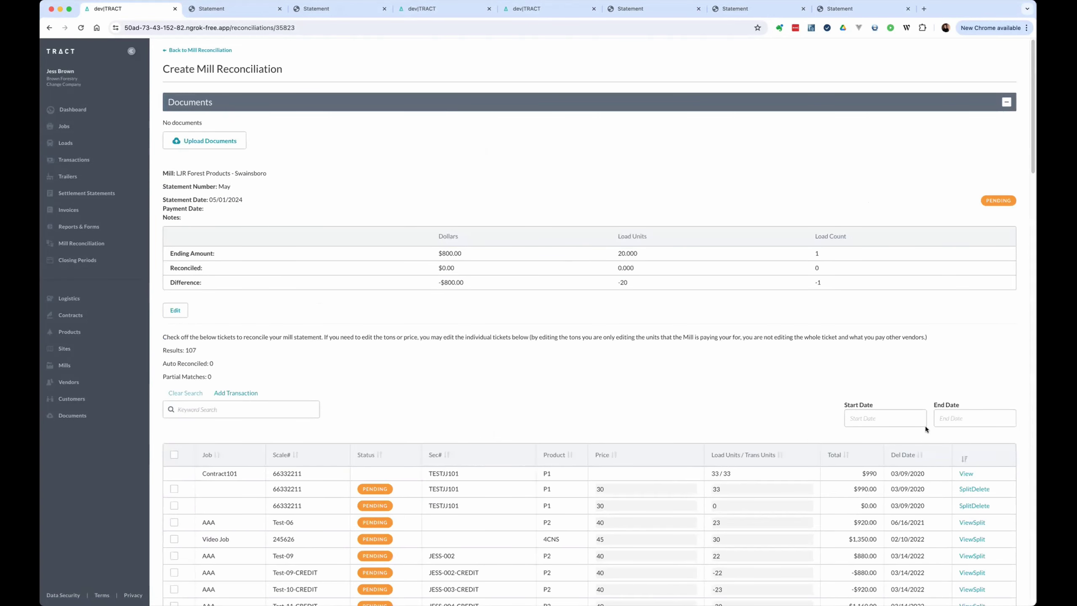
{"action": "left_click", "coordinate": [895, 423]}
{"action": "left_click", "coordinate": [919, 480]}
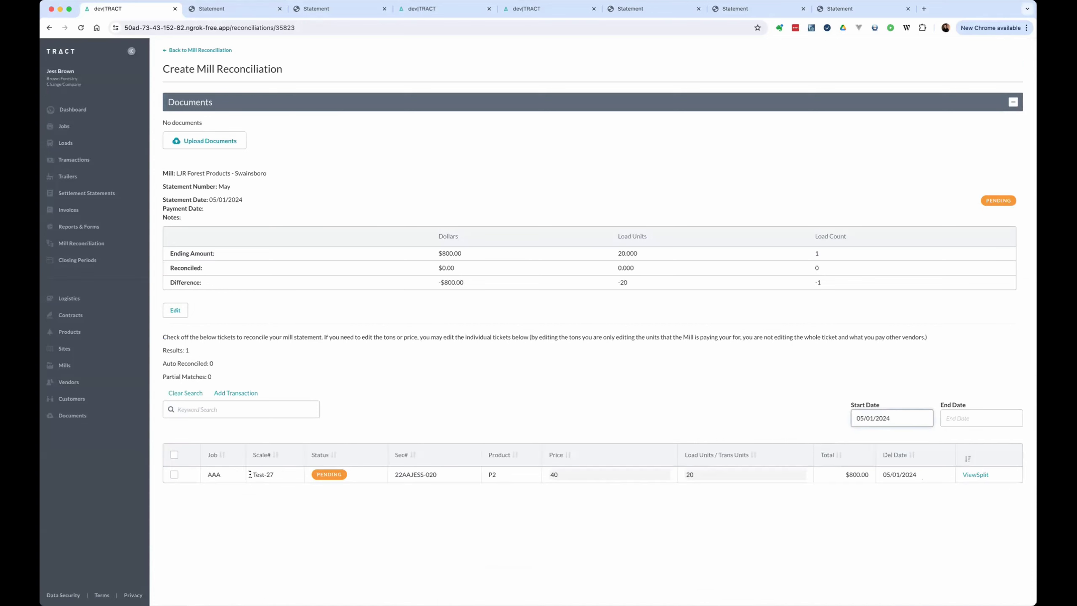
{"action": "left_click", "coordinate": [173, 473]}
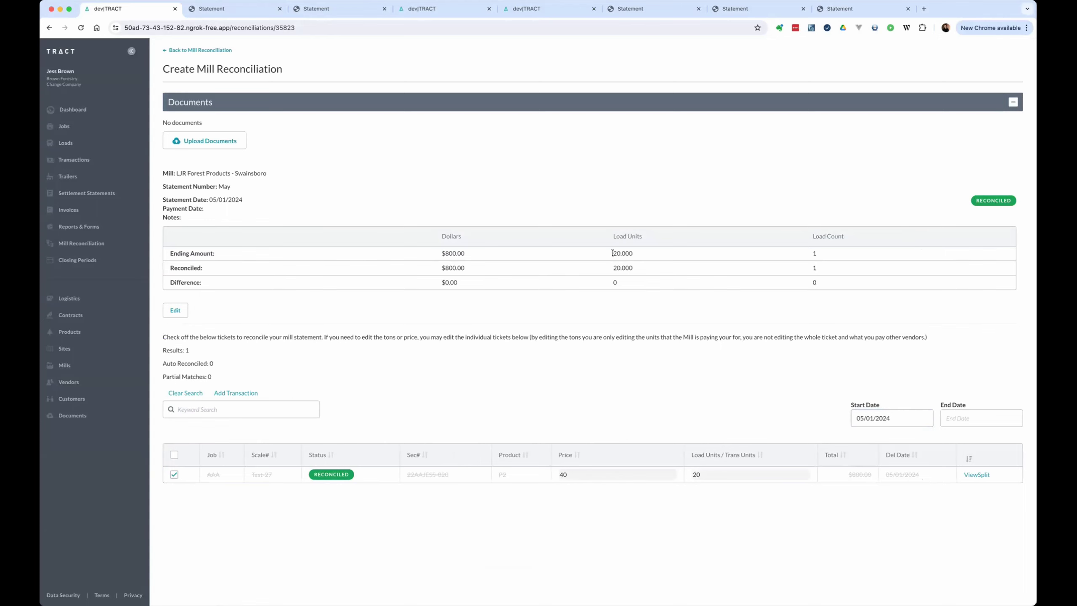
Reload the A/R Aging Summary and reset its zoom to 200%.
{"action": "left_click", "coordinate": [242, 10]}
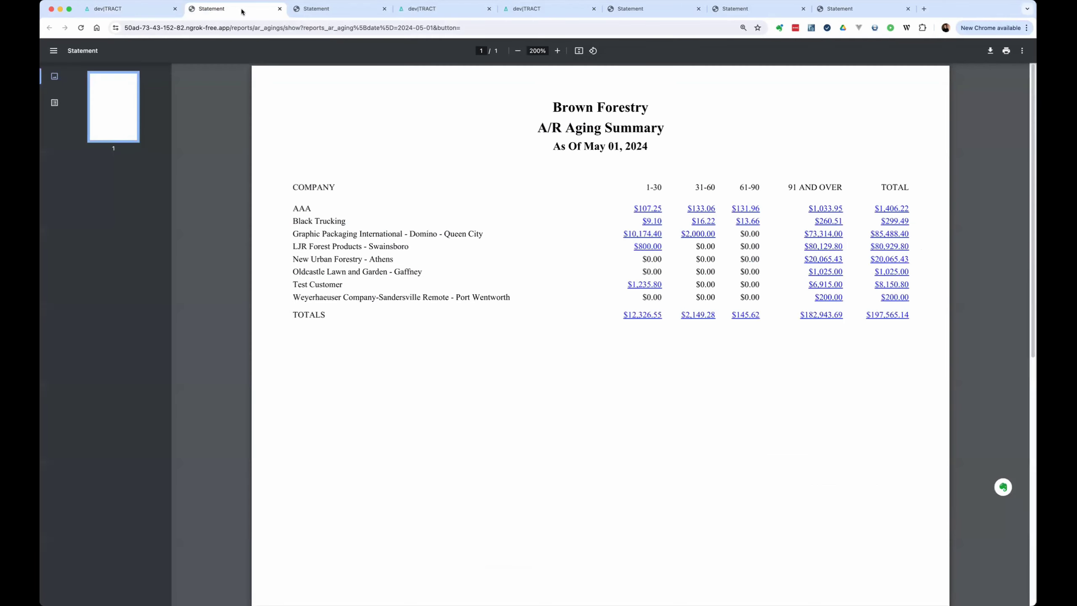
{"action": "key", "text": "super+r"}
{"action": "key", "text": "super+minus"}
{"action": "key", "text": "super+minus"}
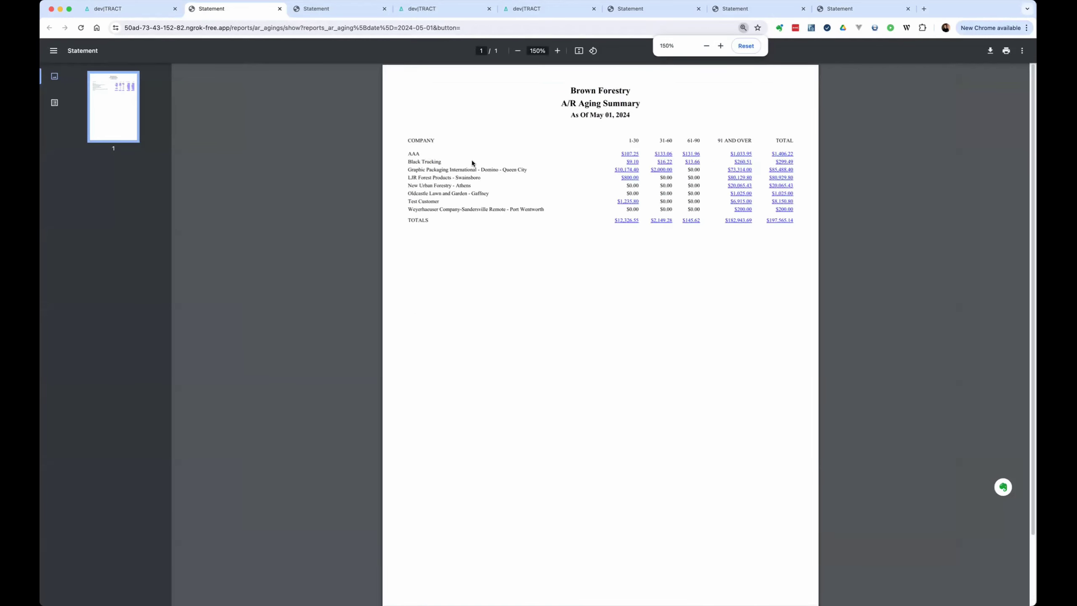
{"action": "key", "text": "super+equal"}
{"action": "key", "text": "super+equal"}
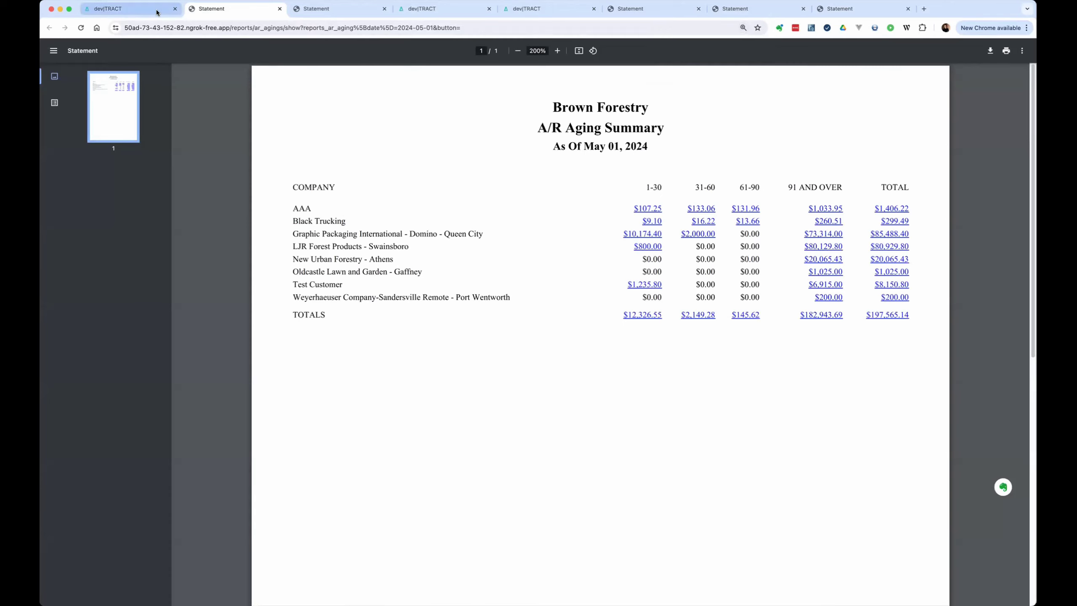
Update the May reconciliation's payment date to 05/01/2024, then recheck the enlarged A/R Aging Summary.
{"action": "left_click", "coordinate": [157, 11]}
{"action": "left_click", "coordinate": [175, 311]}
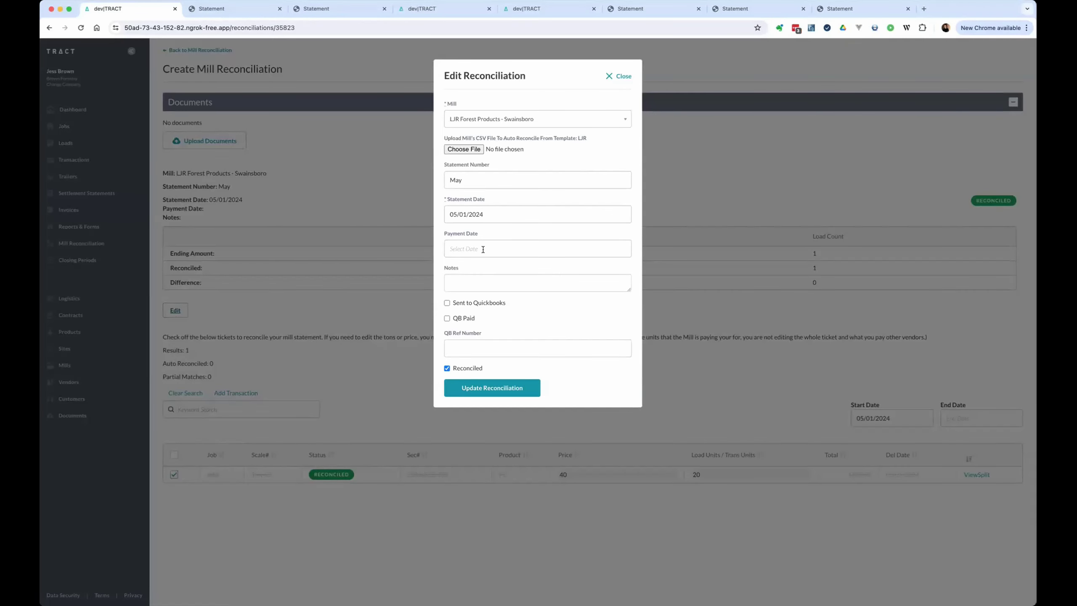
{"action": "left_click", "coordinate": [483, 249]}
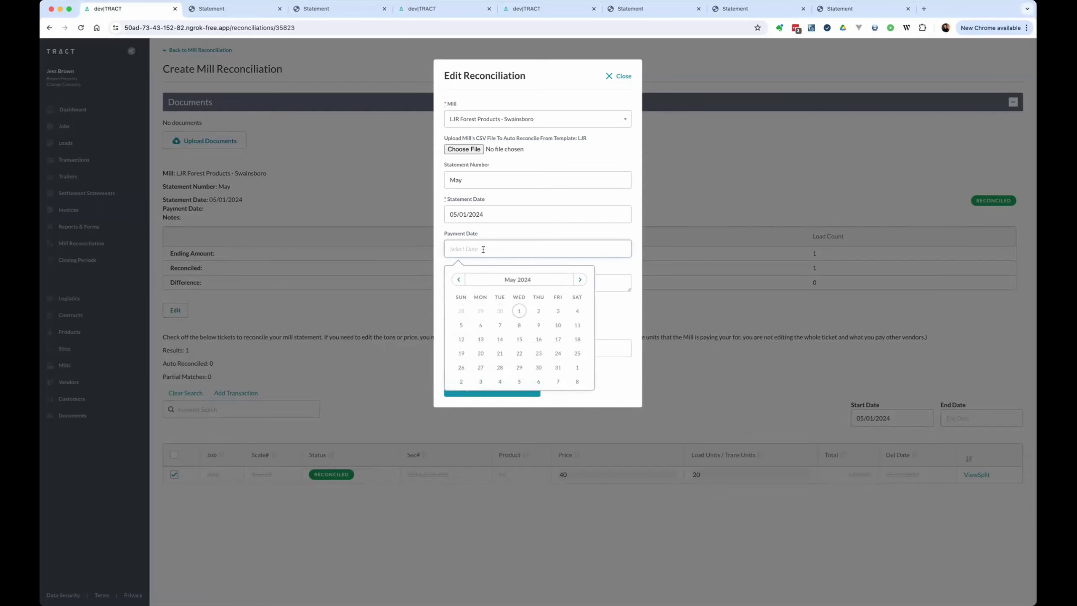
{"action": "left_click", "coordinate": [519, 311]}
{"action": "left_click", "coordinate": [507, 389]}
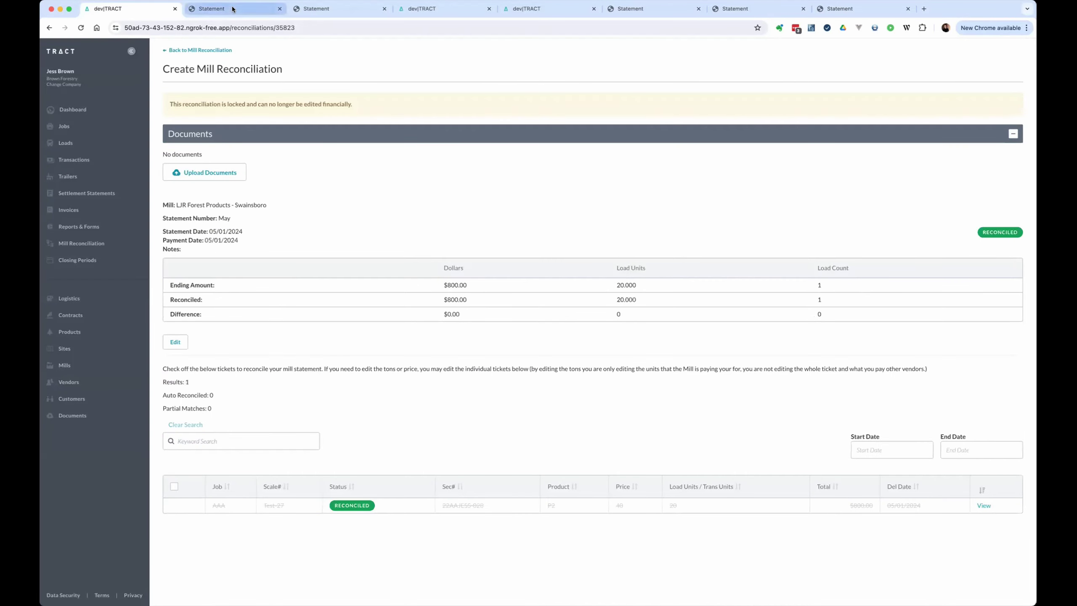
{"action": "left_click", "coordinate": [233, 9]}
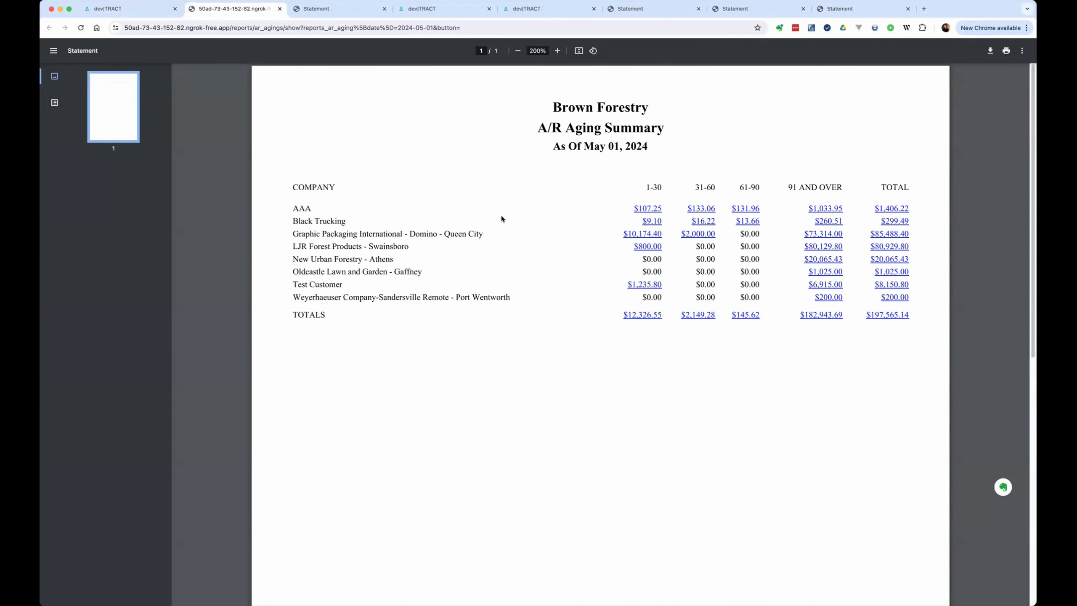
{"action": "key", "text": "super+equal"}
{"action": "key", "text": "super+equal"}
{"action": "key", "text": "super+equal"}
{"action": "key", "text": "super+equal"}
{"action": "key", "text": "super+equal"}
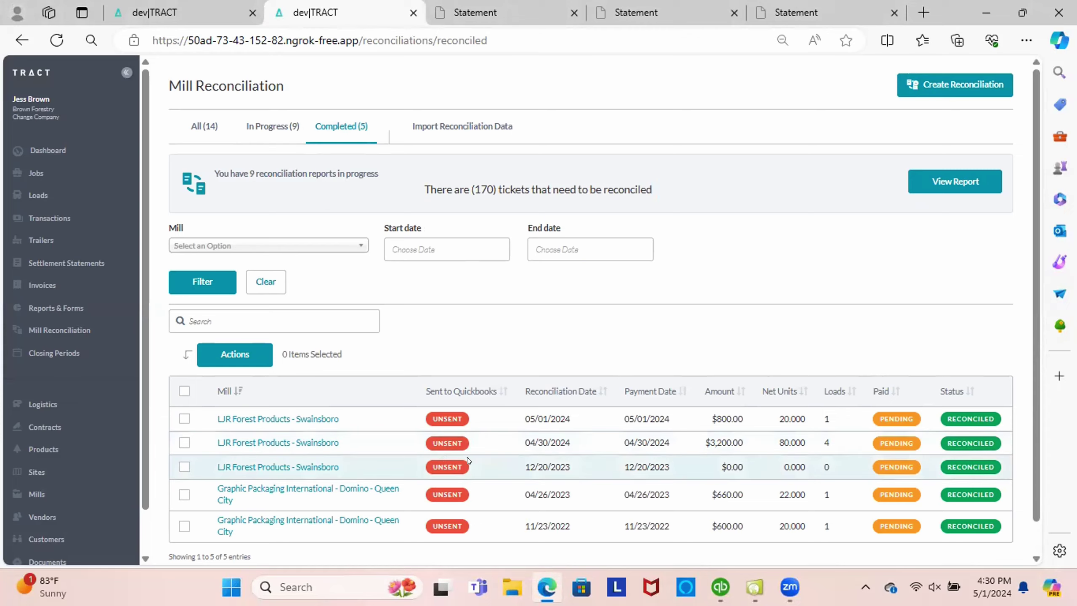
Select the $3,200 and $800 LJR reconciliations and choose Send to Quickbooks.
{"action": "scroll", "coordinate": [499, 386], "scroll_direction": "down", "scroll_amount": 1}
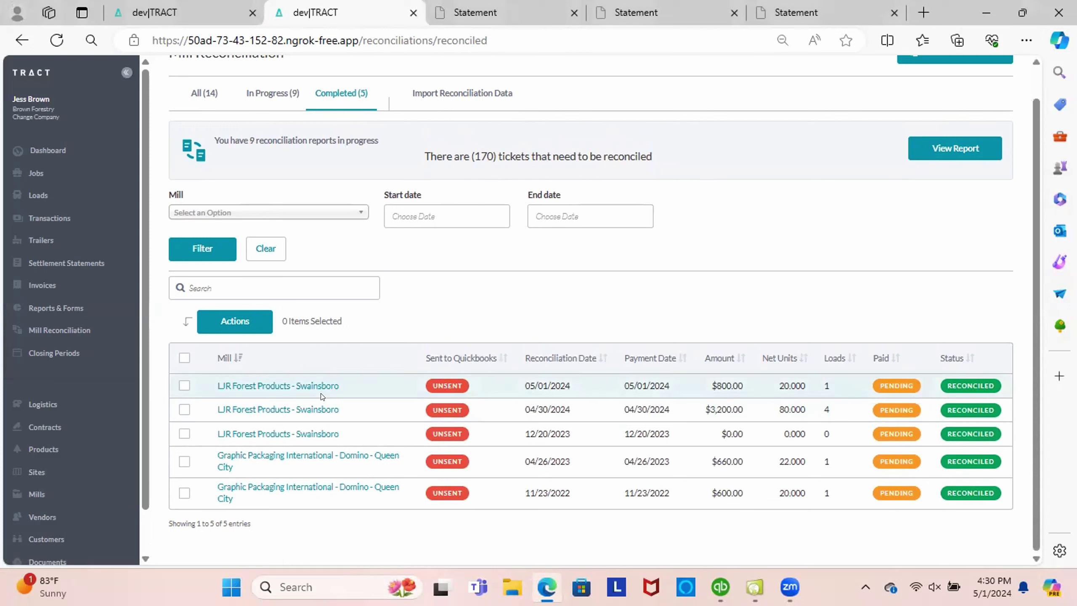
{"action": "left_click", "coordinate": [184, 410]}
{"action": "left_click", "coordinate": [184, 385]}
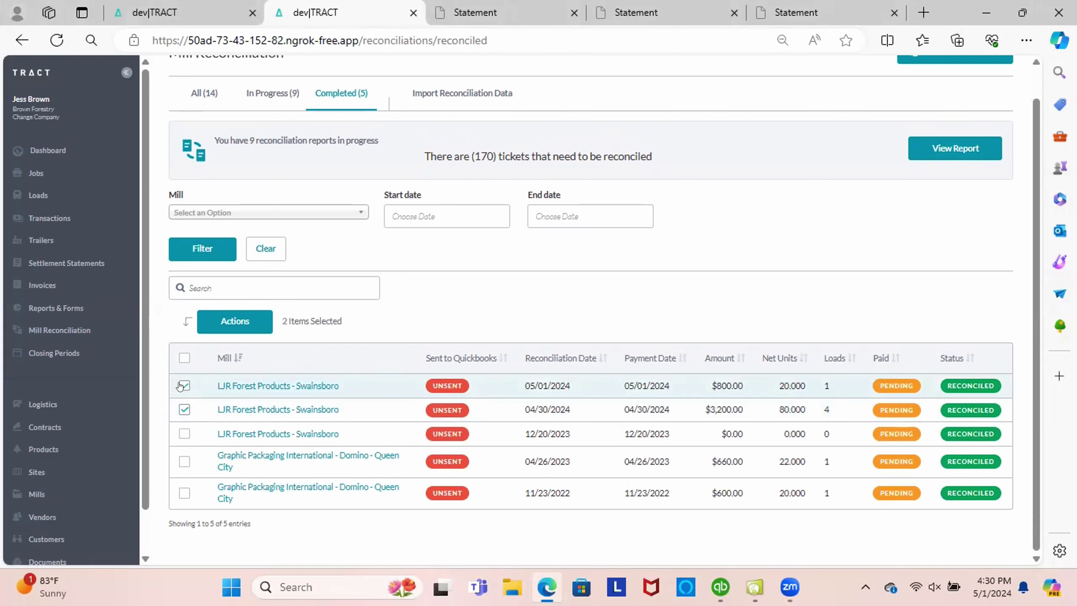
{"action": "left_click", "coordinate": [234, 321]}
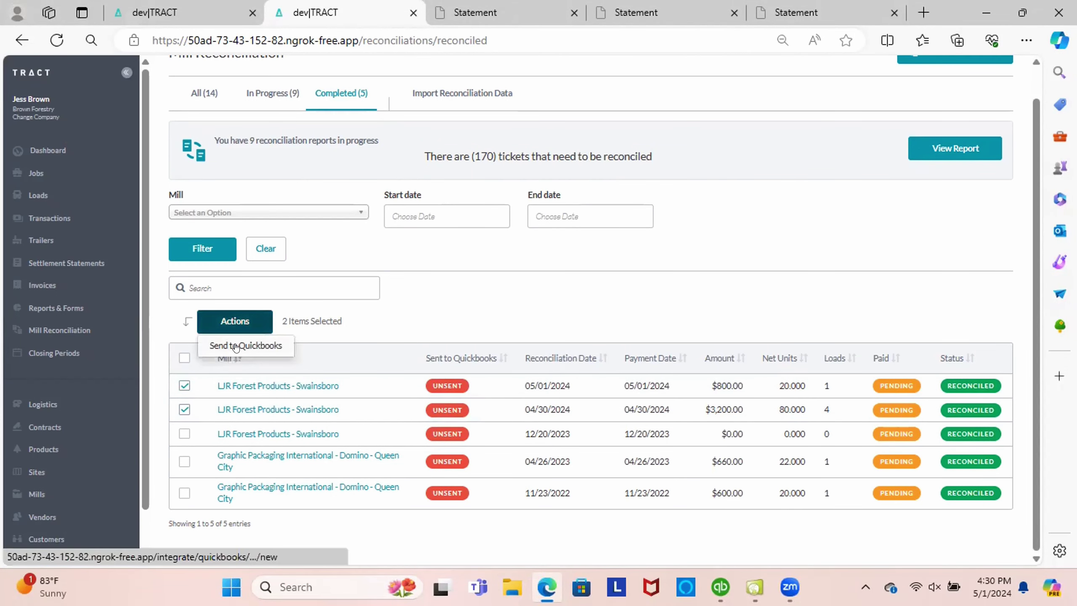
{"action": "left_click", "coordinate": [236, 347]}
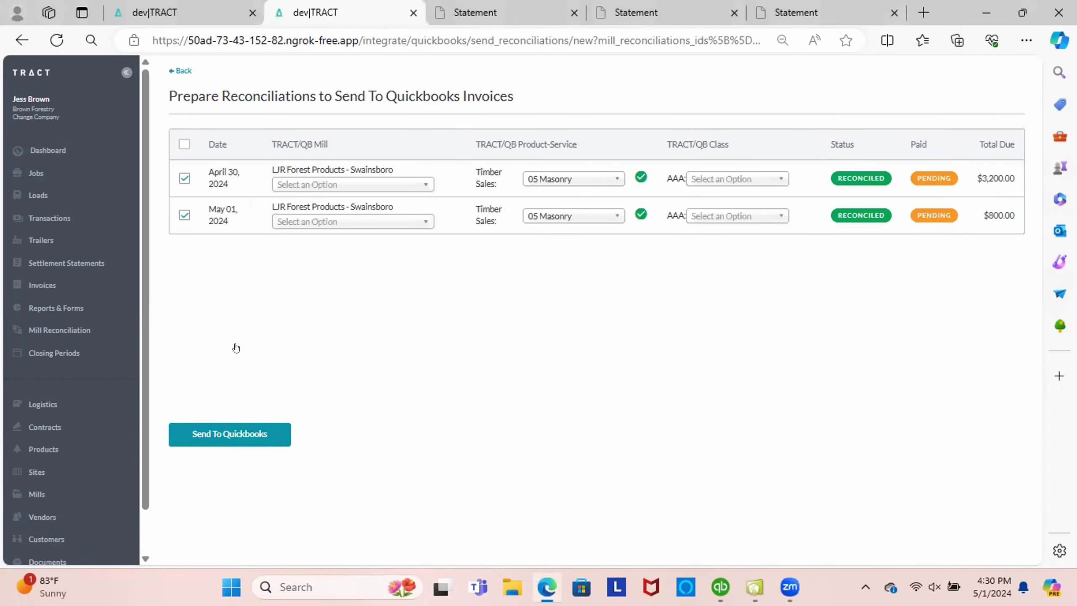
Set both reconciliations' QB mill to Create Customer and send them to QuickBooks.
{"action": "left_click", "coordinate": [362, 183]}
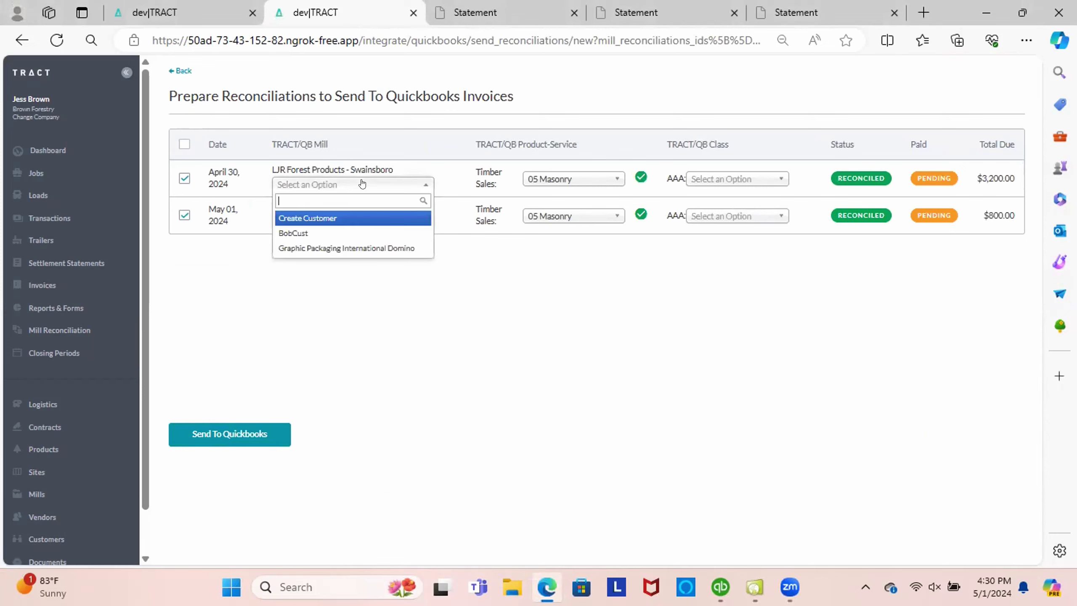
{"action": "left_click", "coordinate": [336, 218]}
{"action": "left_click", "coordinate": [337, 221]}
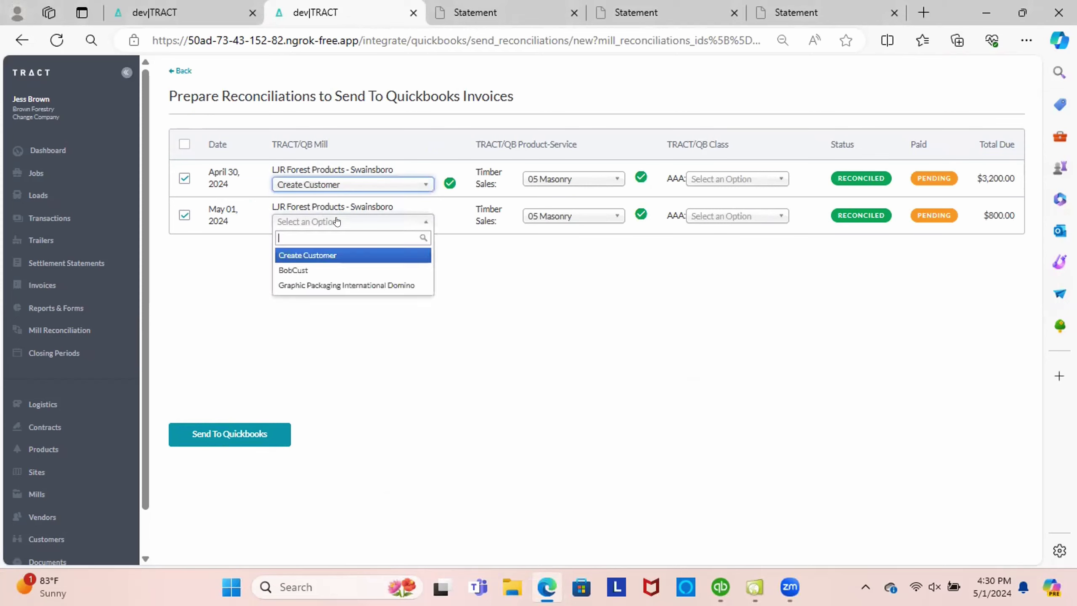
{"action": "left_click", "coordinate": [321, 255]}
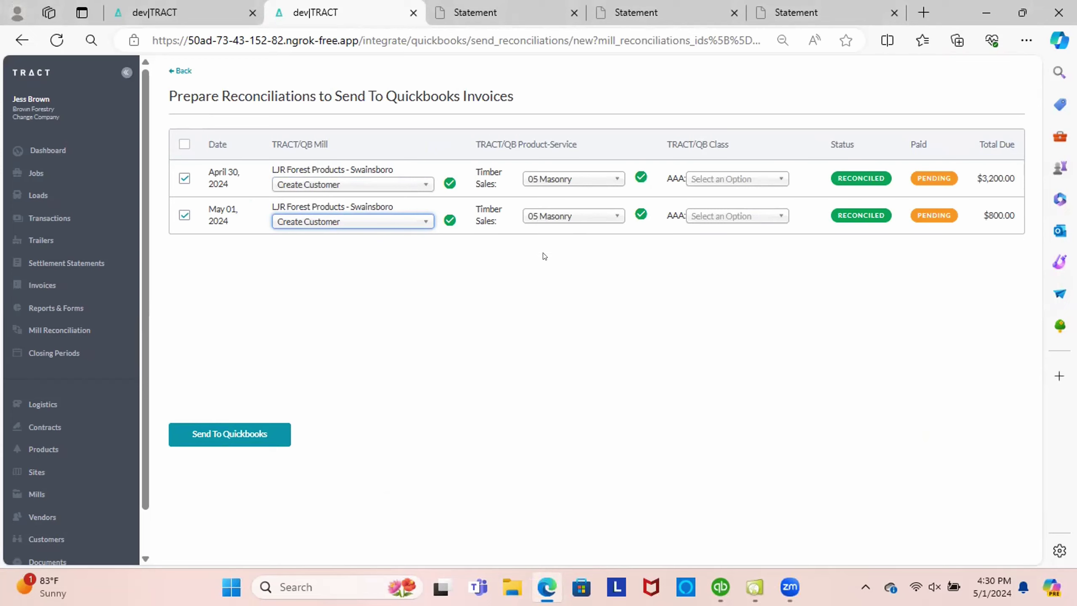
{"action": "left_click", "coordinate": [205, 434]}
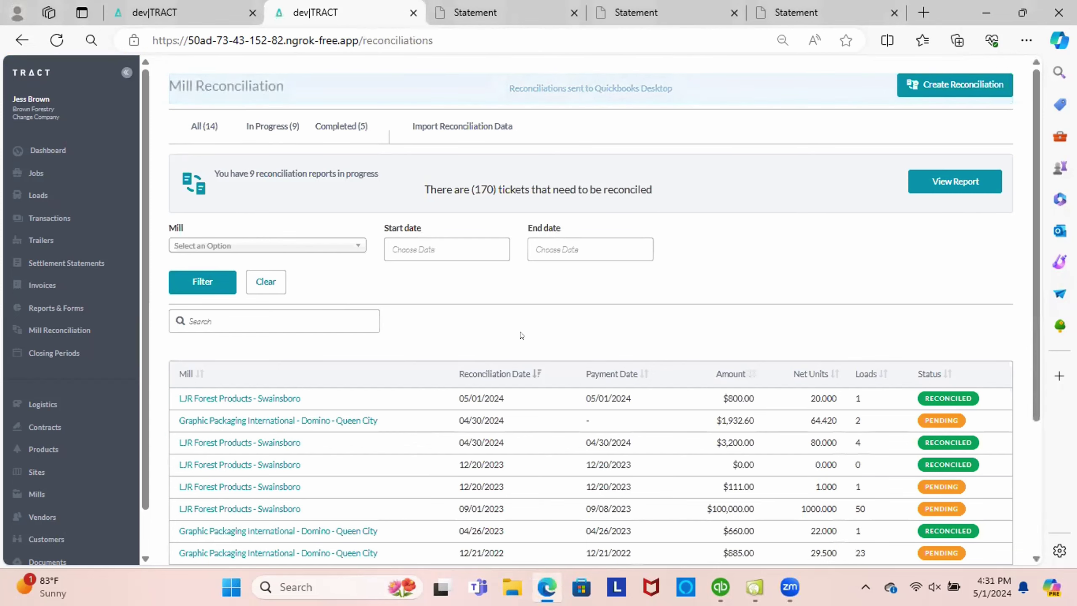
Sync TimberApp development in Web Connector until it reads OK, then bring QuickBooks Enterprise forward.
{"action": "mouse_move", "coordinate": [721, 589]}
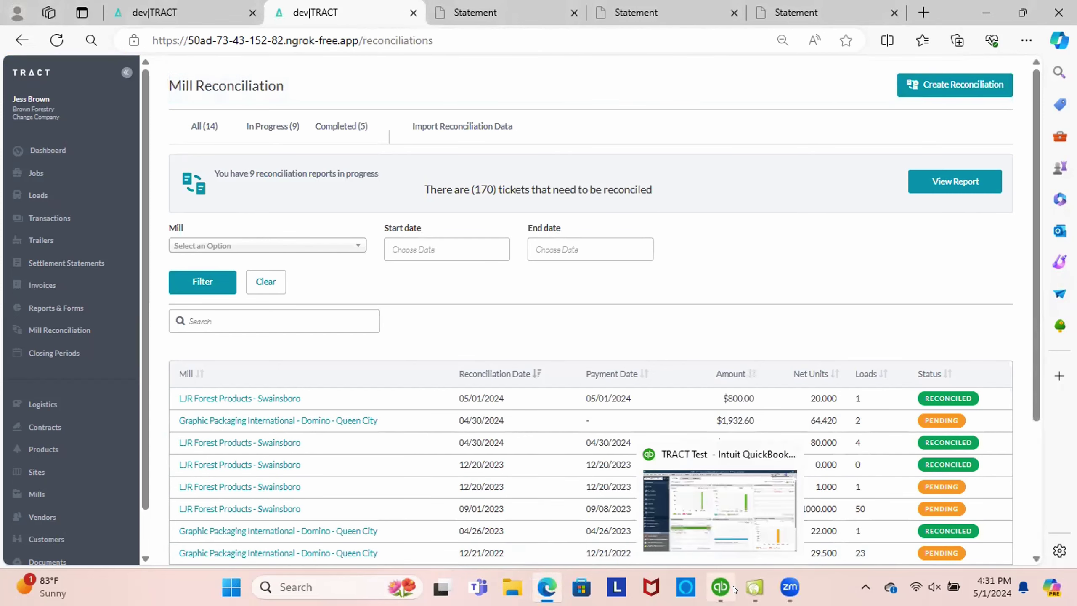
{"action": "left_click", "coordinate": [754, 587]}
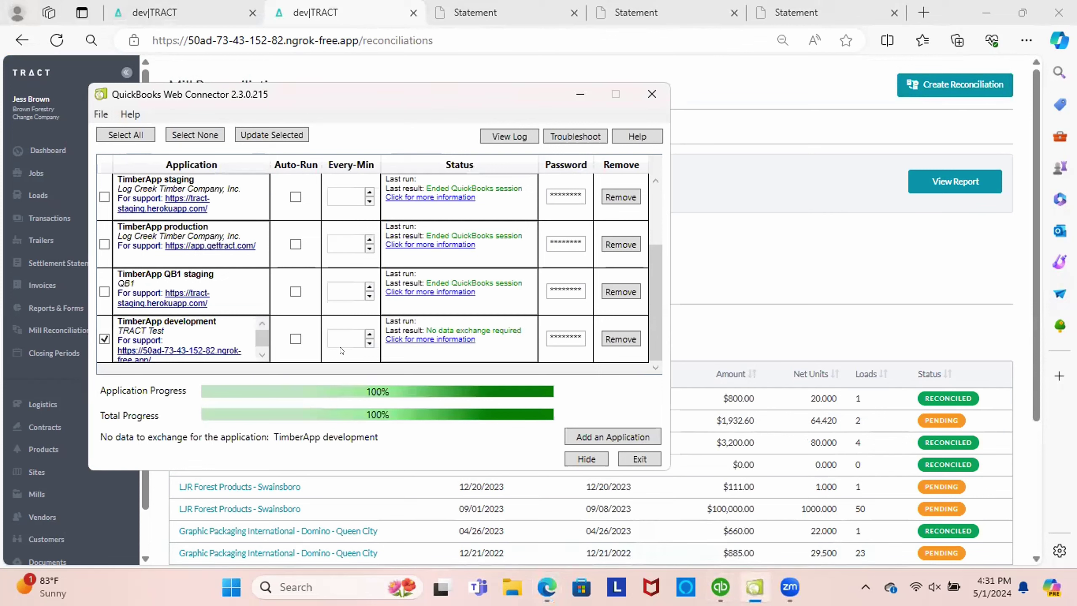
{"action": "scroll", "coordinate": [297, 254], "scroll_direction": "up", "scroll_amount": 2}
{"action": "scroll", "coordinate": [276, 212], "scroll_direction": "down", "scroll_amount": 2}
{"action": "left_click", "coordinate": [266, 134]}
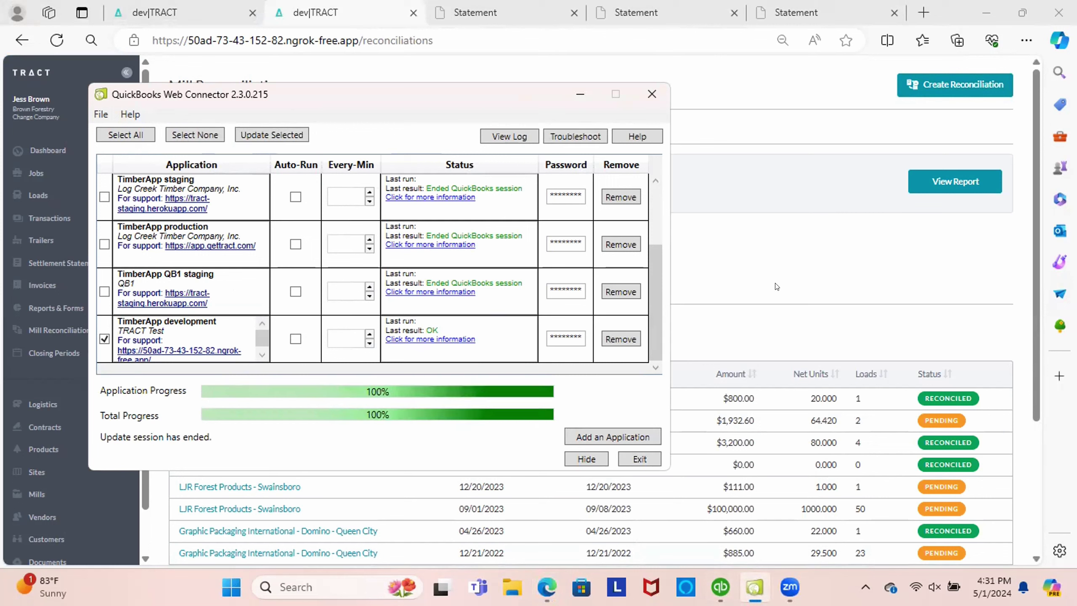
{"action": "left_click", "coordinate": [708, 587]}
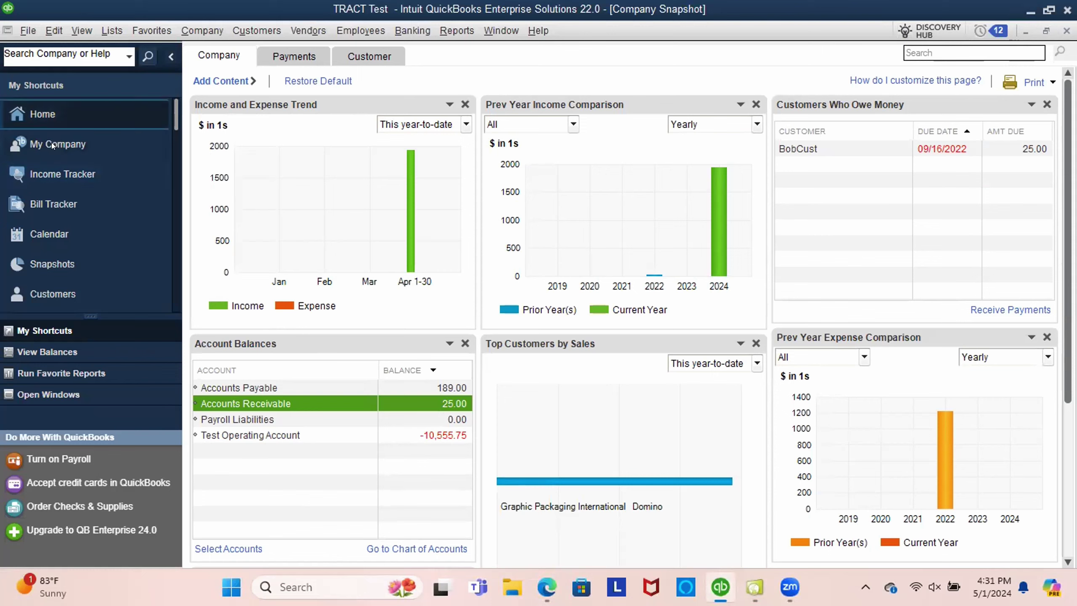
Open LJR Forest Products in the Customer Center and review invoices 3 ($3,200) and 4 ($800).
{"action": "left_click", "coordinate": [245, 31]}
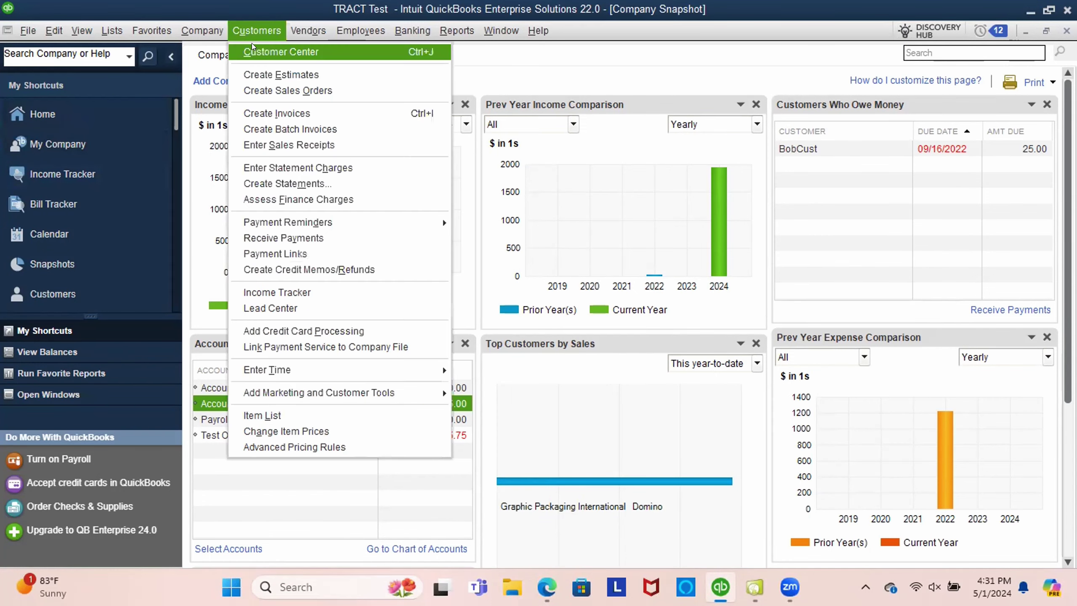
{"action": "left_click", "coordinate": [253, 45]}
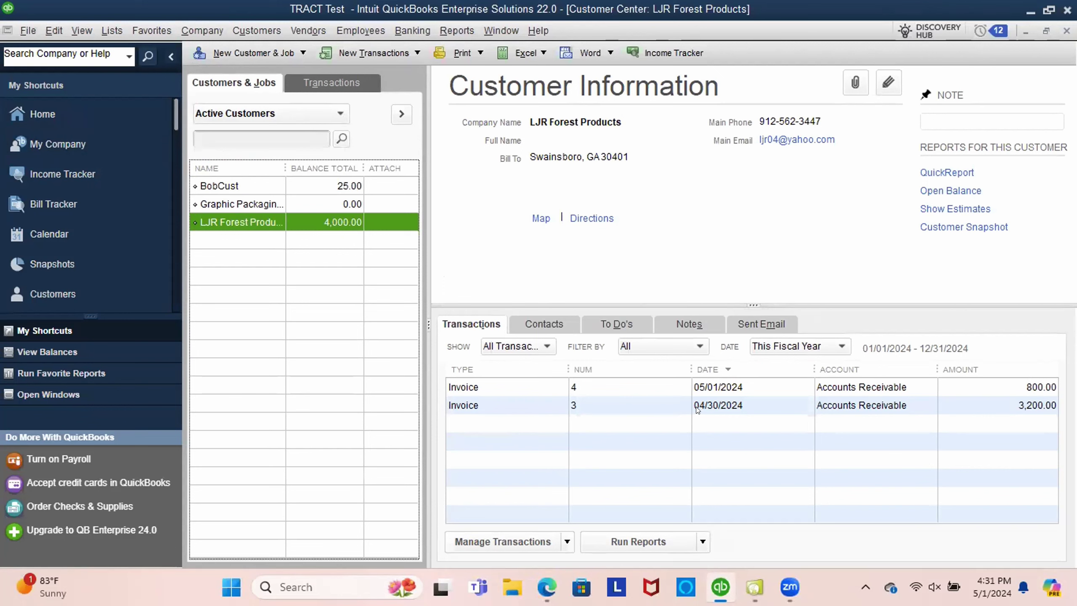
{"action": "left_click", "coordinate": [632, 407]}
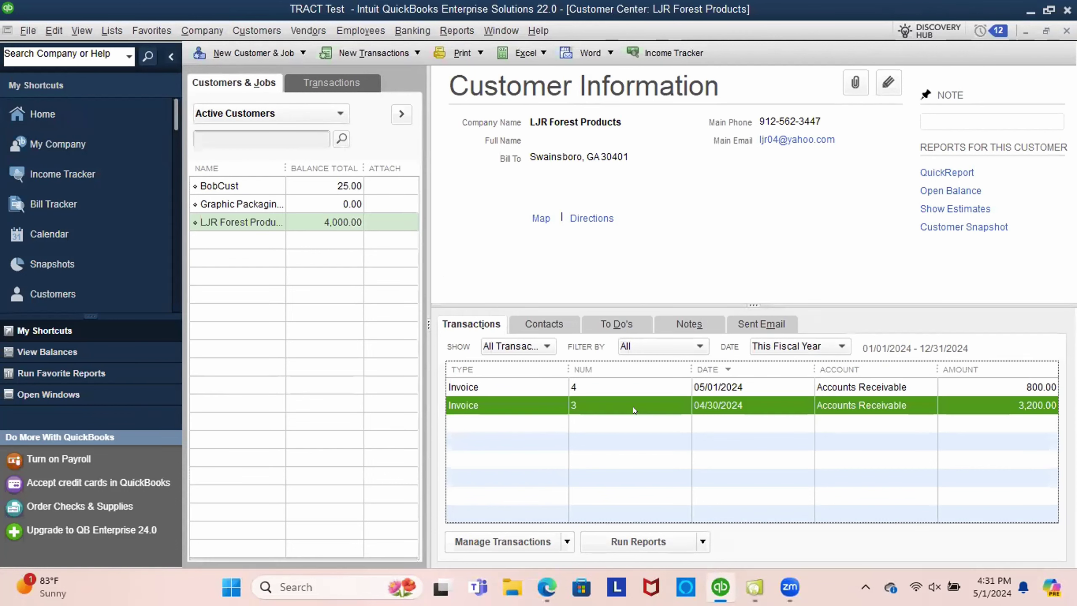
{"action": "left_click", "coordinate": [632, 385]}
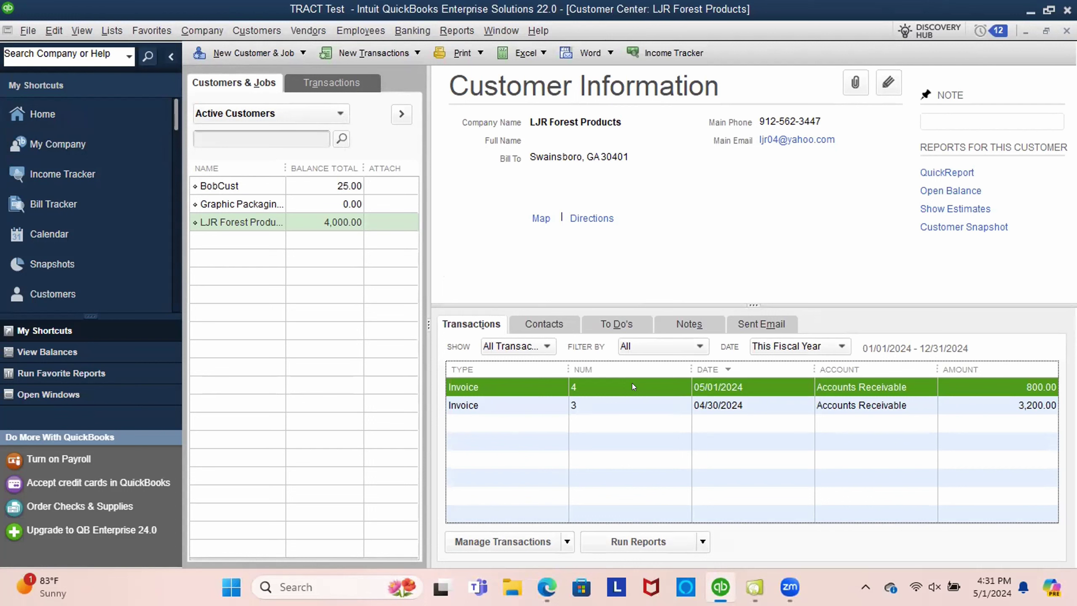
{"action": "left_click", "coordinate": [710, 407]}
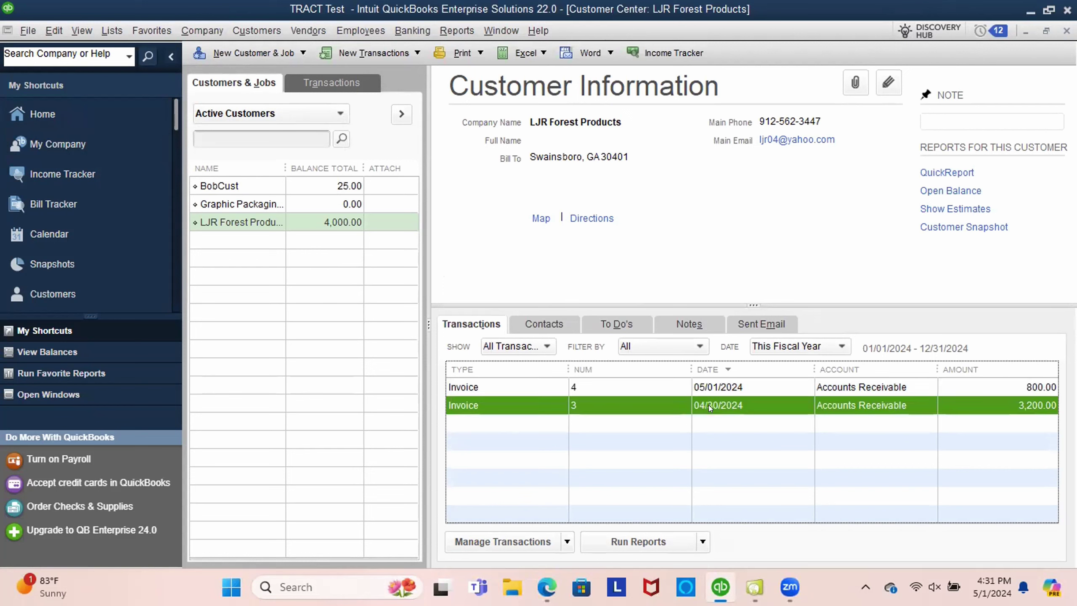
{"action": "left_click", "coordinate": [707, 385]}
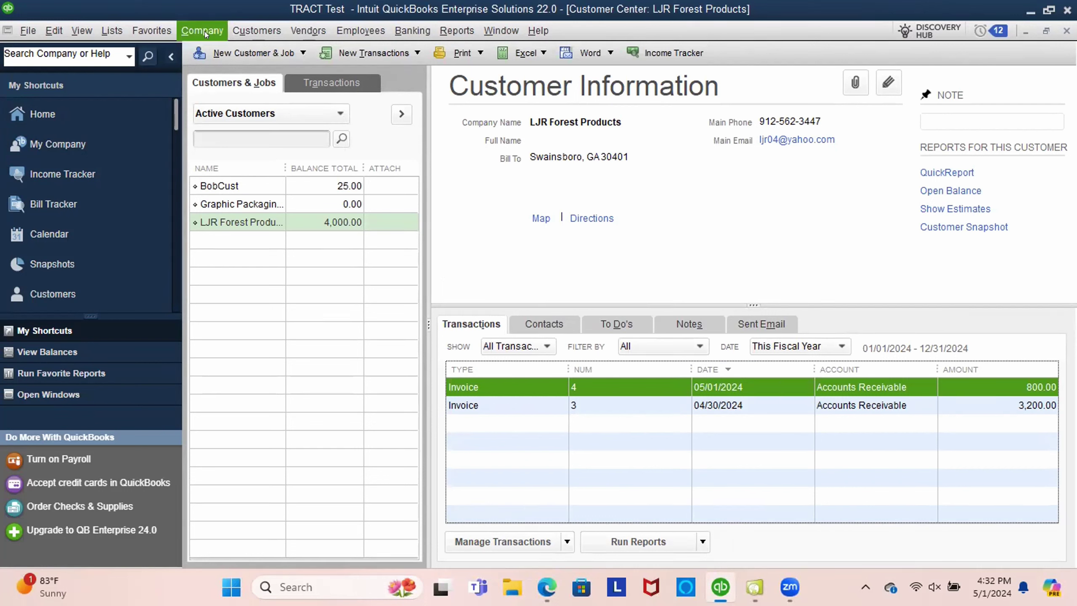
Run the Profit & Loss Standard report from Company & Financial reports.
{"action": "left_click", "coordinate": [45, 146]}
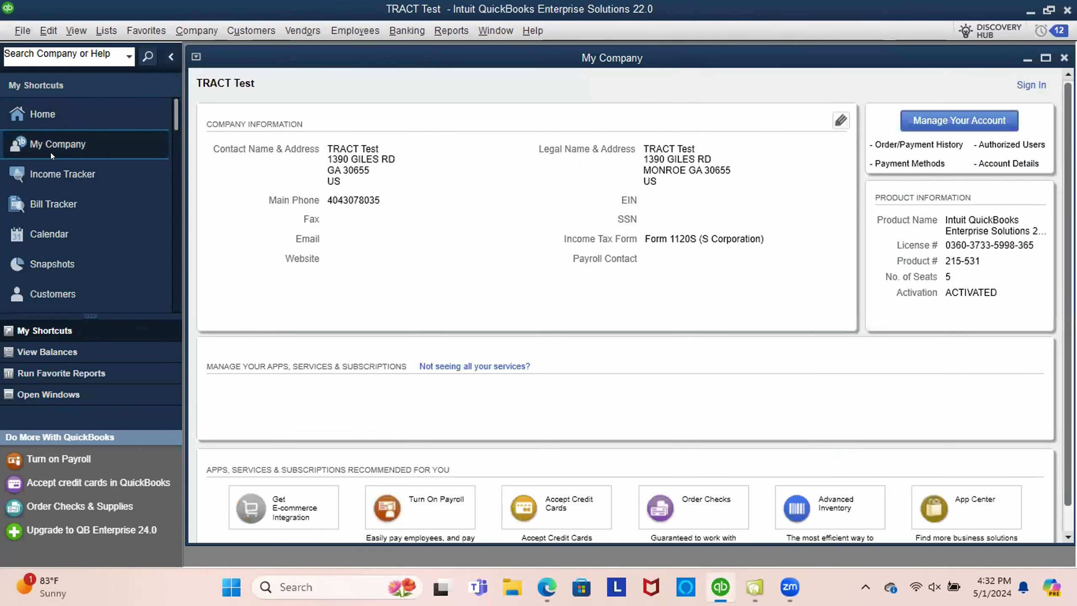
{"action": "left_click", "coordinate": [455, 18]}
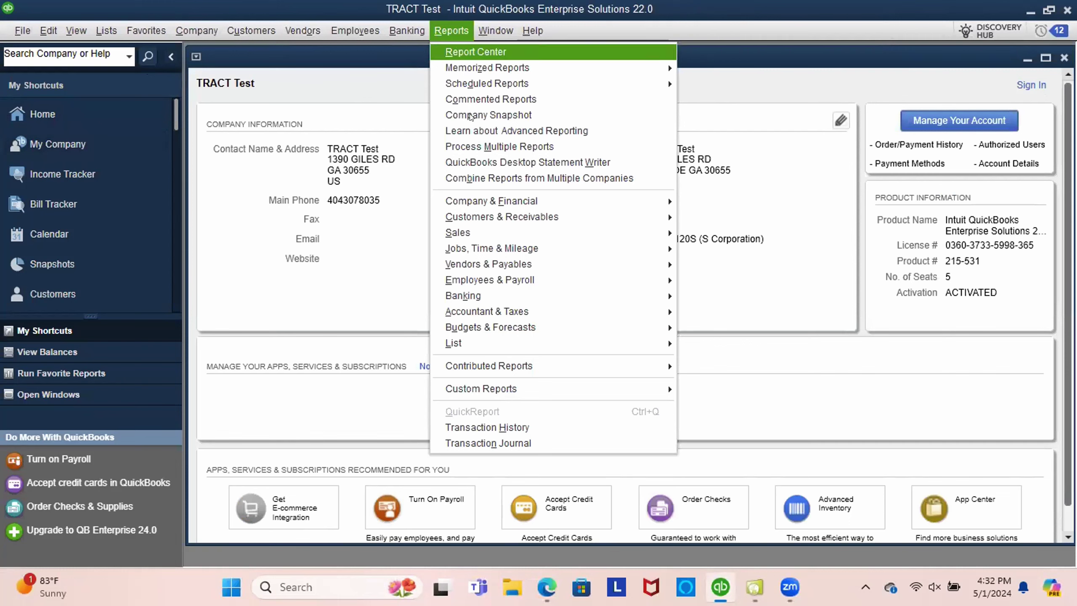
{"action": "mouse_move", "coordinate": [472, 200]}
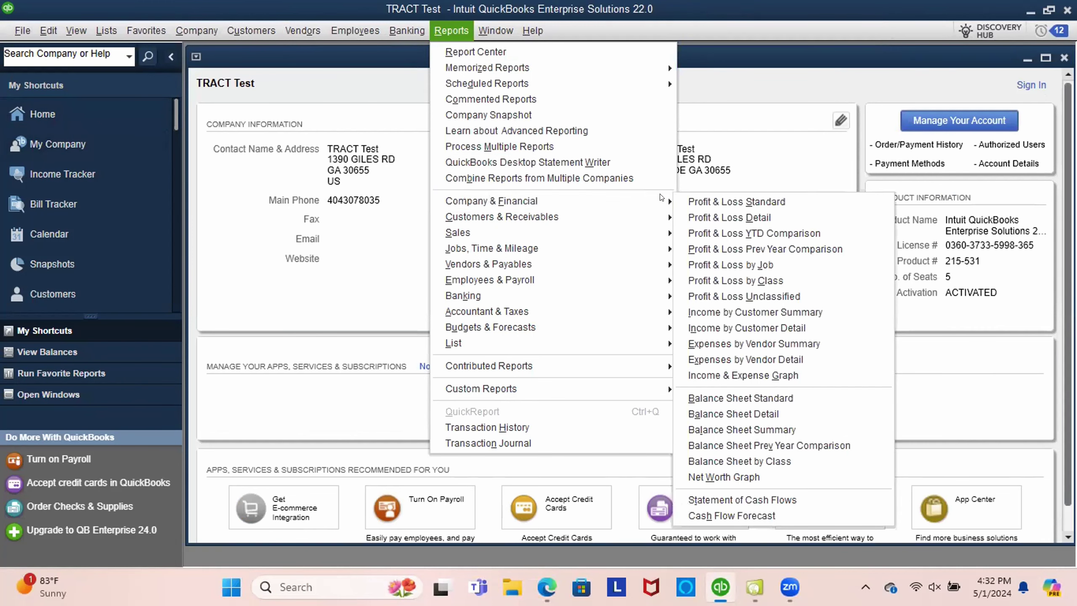
{"action": "left_click", "coordinate": [699, 202]}
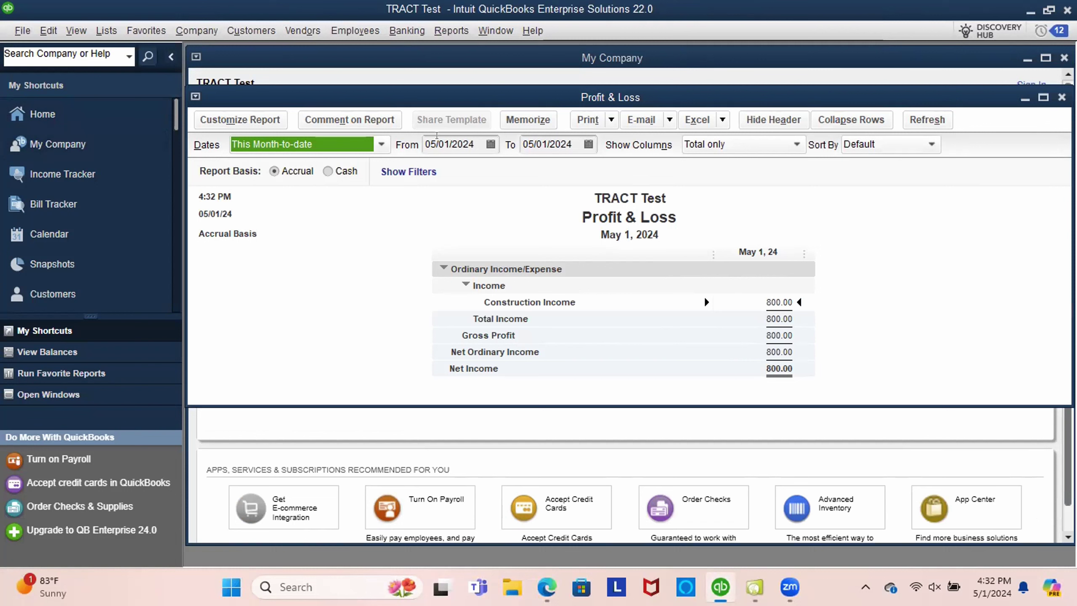
Set the report's From date to 04/30/2024, showing 5,932.60 Construction Income.
{"action": "left_click", "coordinate": [444, 137]}
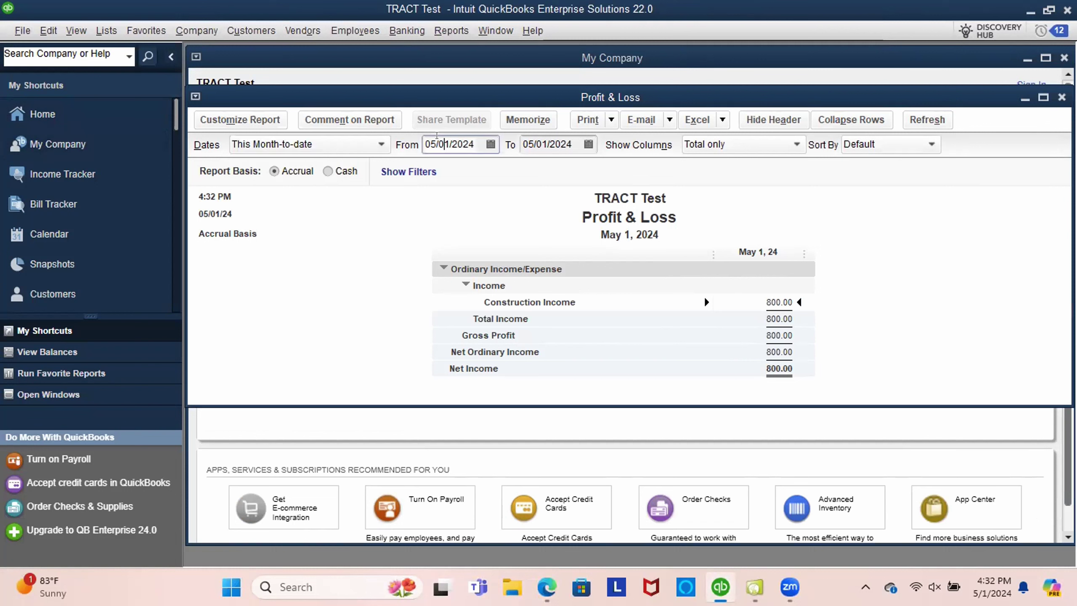
{"action": "left_click", "coordinate": [490, 144]}
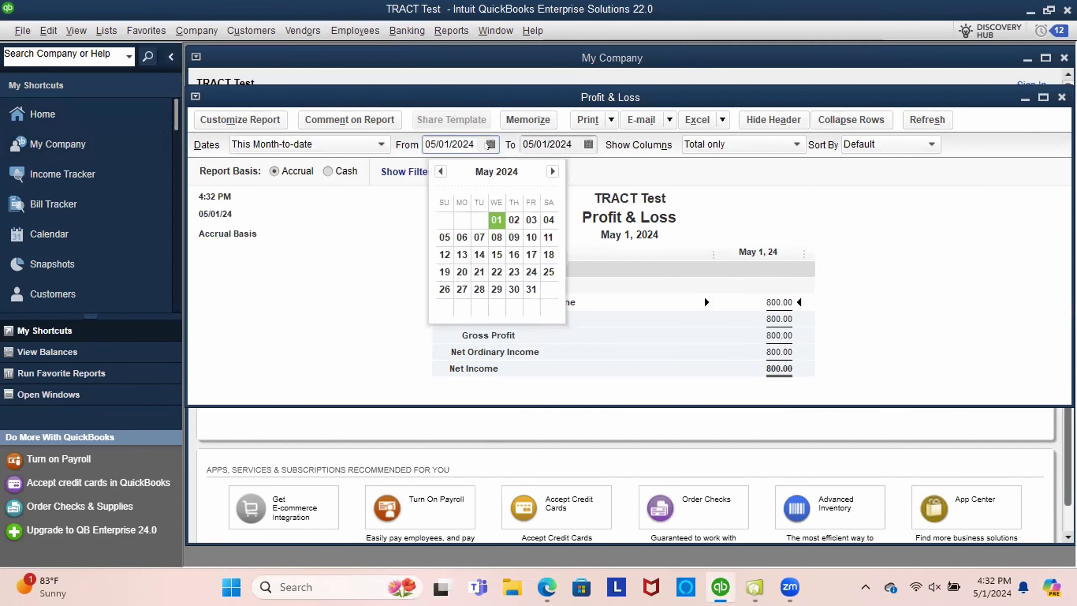
{"action": "left_click", "coordinate": [440, 171]}
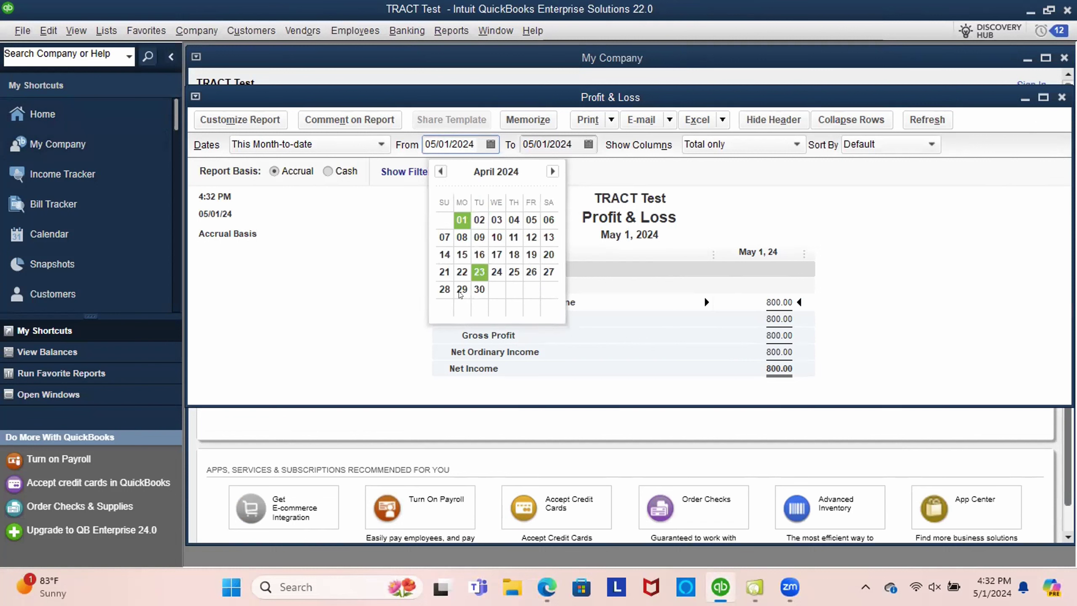
{"action": "left_click", "coordinate": [443, 290]}
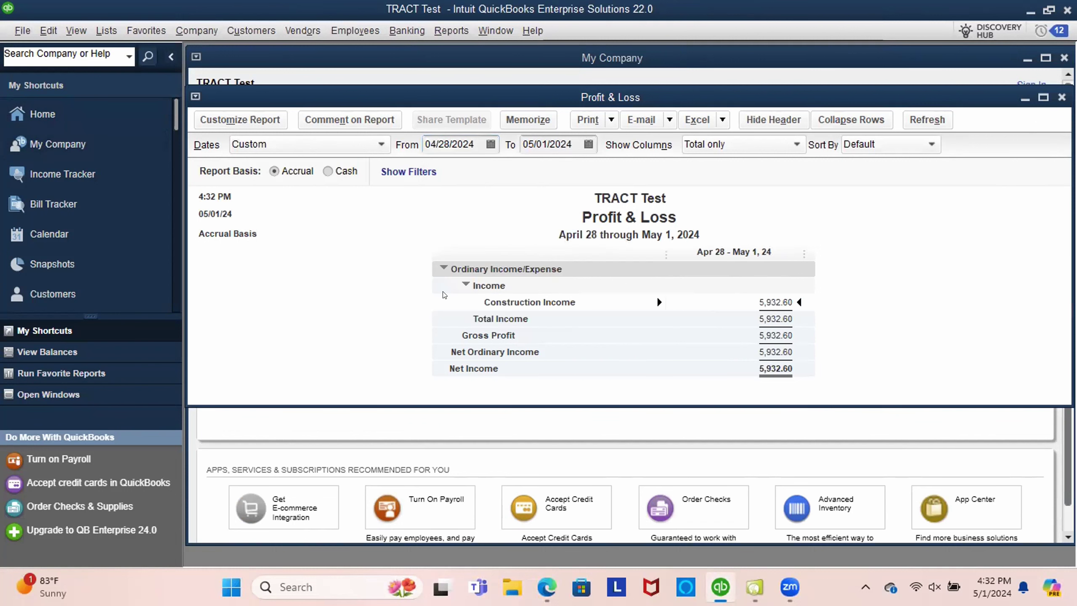
{"action": "left_click", "coordinate": [488, 144]}
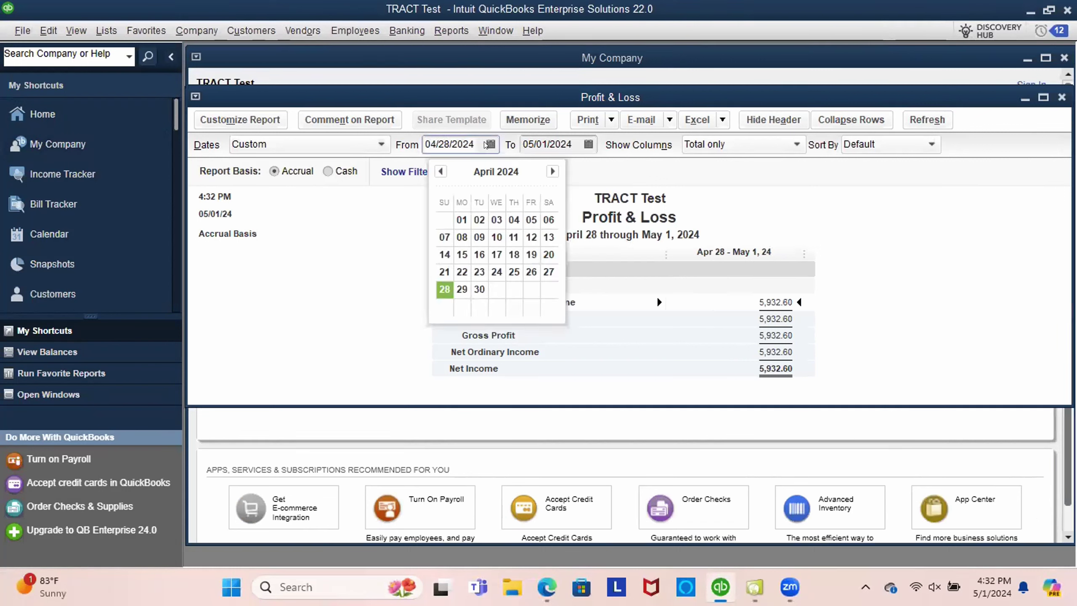
{"action": "left_click", "coordinate": [480, 286]}
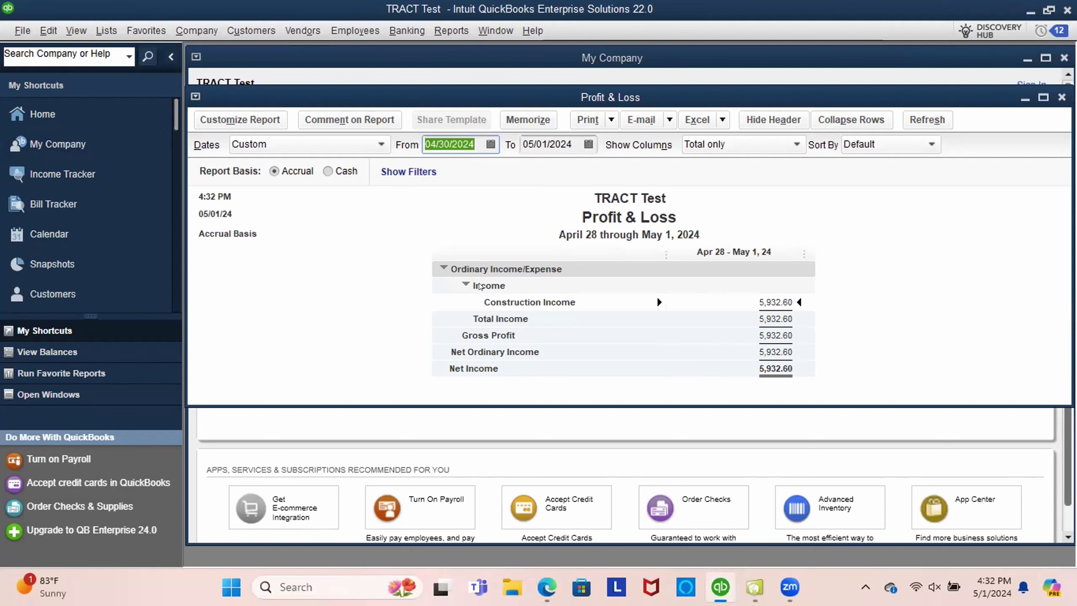
{"action": "key", "text": "Tab"}
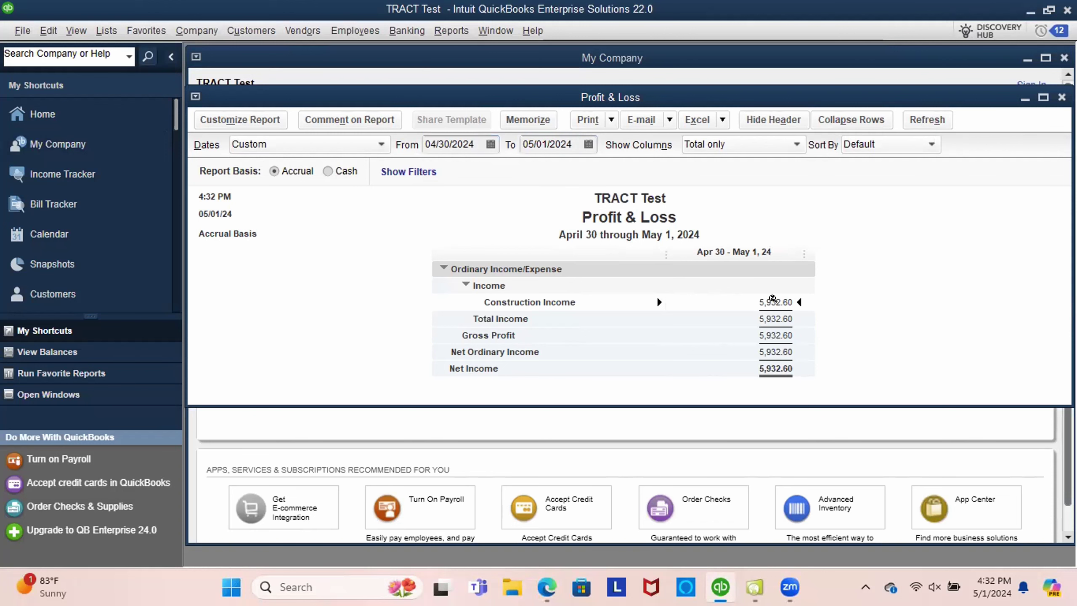
Drill into Construction Income, end its detail report on 04/30/2024, then close it.
{"action": "double_click", "coordinate": [772, 300]}
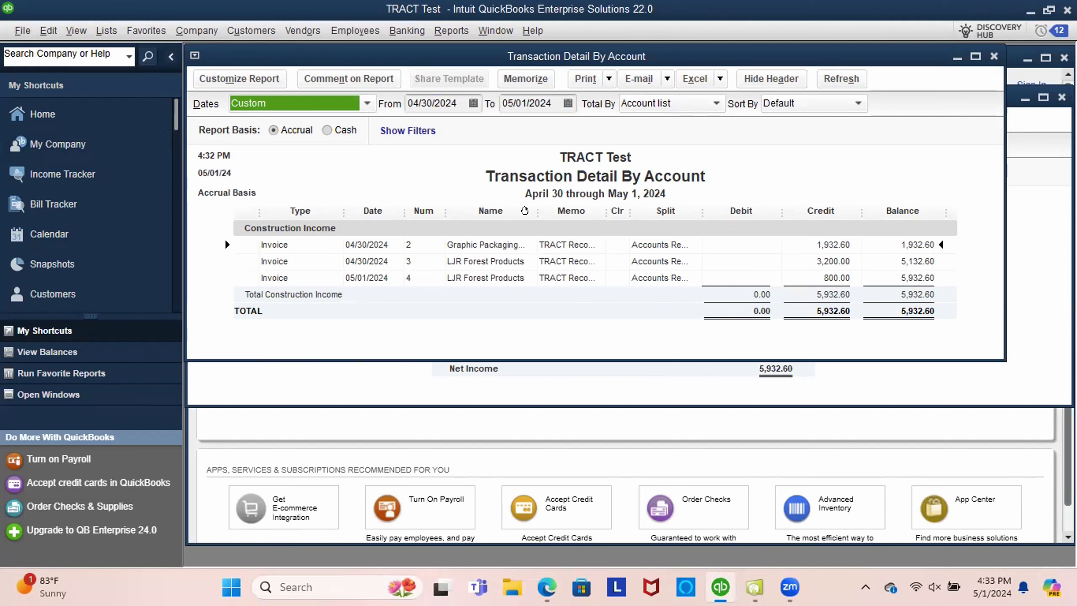
{"action": "left_click", "coordinate": [569, 103]}
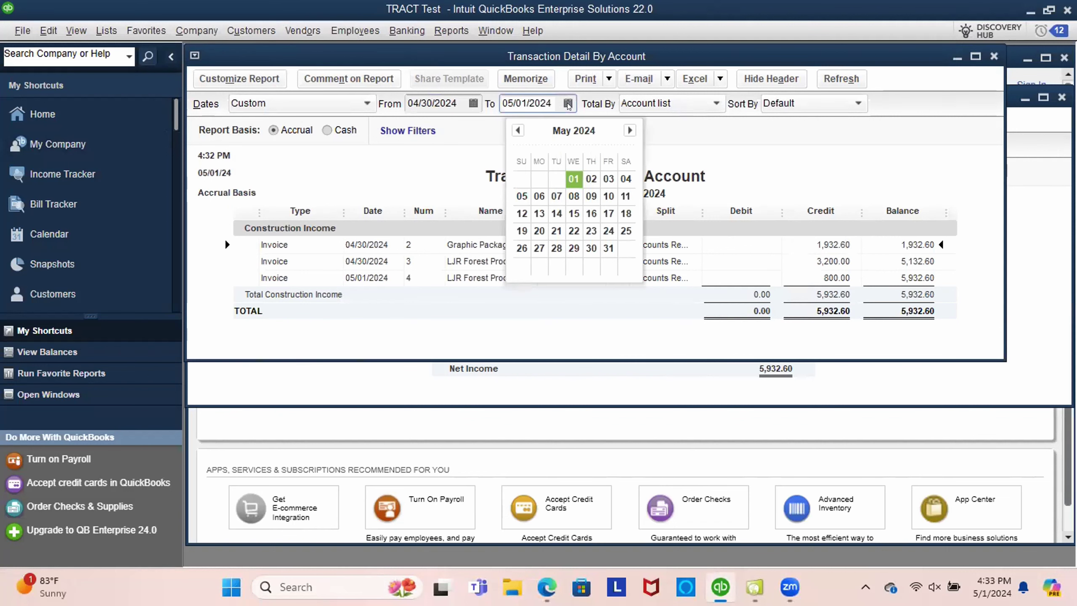
{"action": "left_click", "coordinate": [517, 130]}
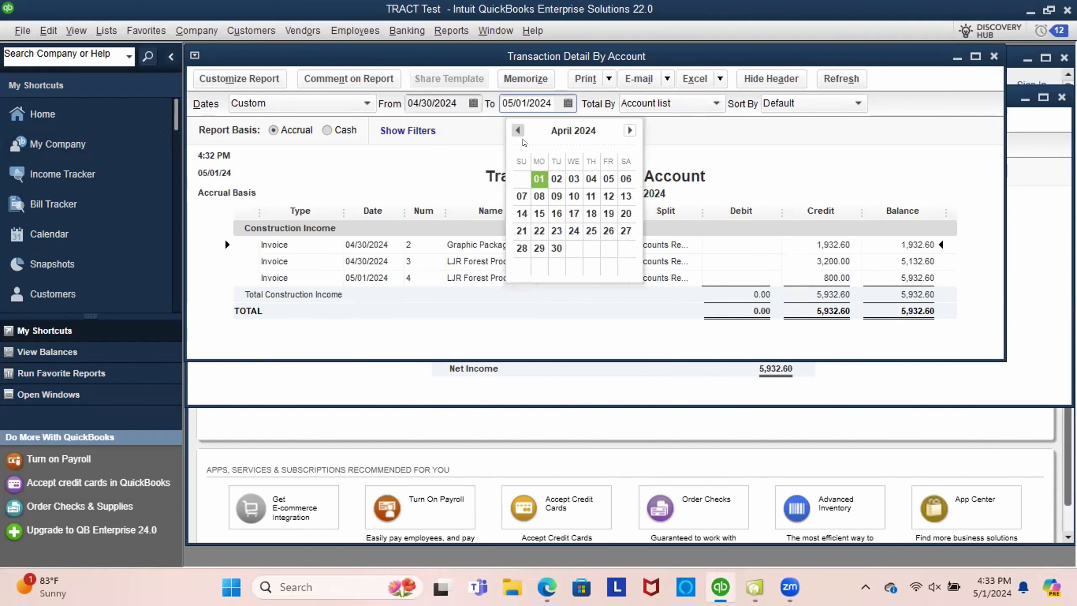
{"action": "left_click", "coordinate": [553, 246]}
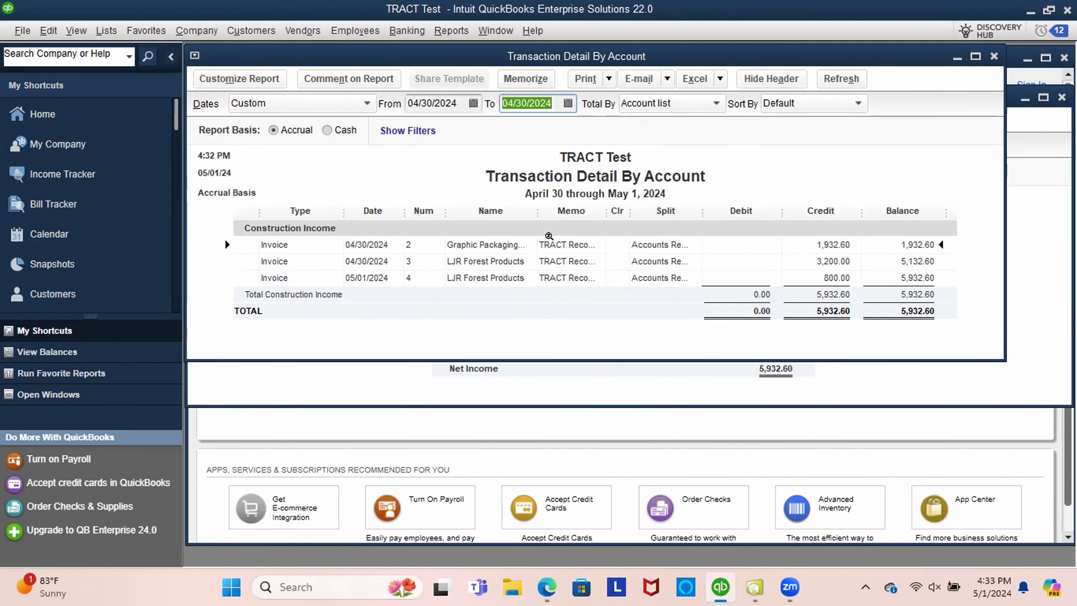
{"action": "key", "text": "Tab"}
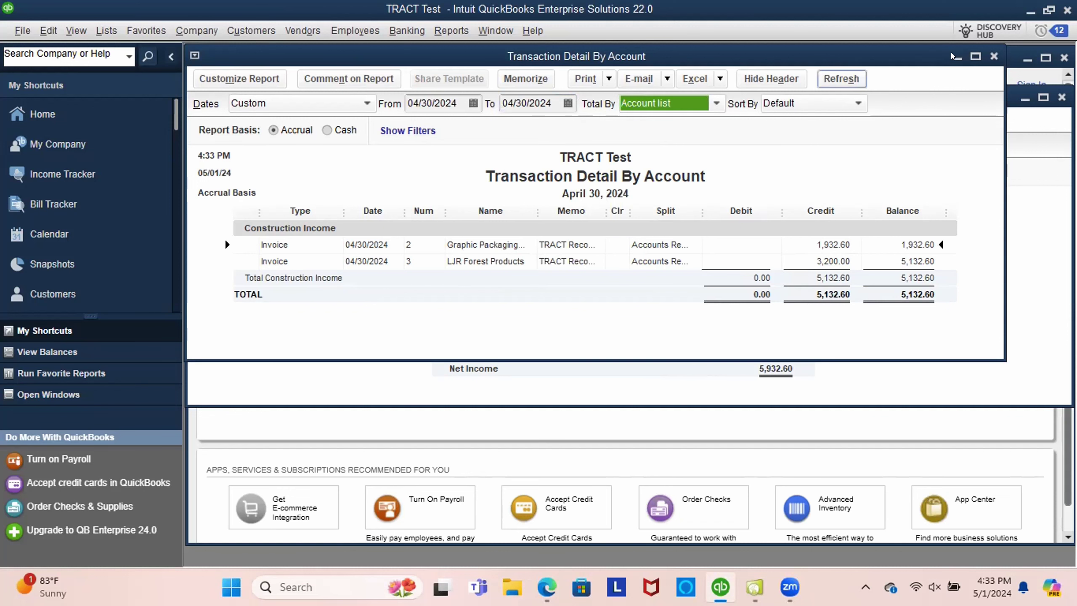
{"action": "left_click", "coordinate": [992, 56]}
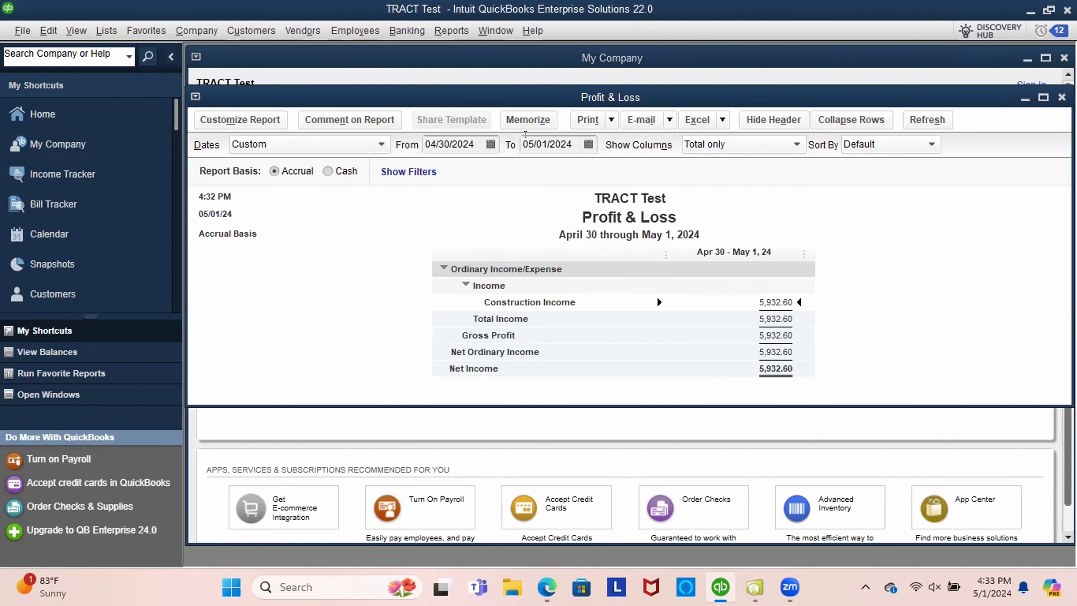
Set the Profit & Loss To date to 04/30/2024, leaving 5,132.60 Construction Income.
{"action": "left_click", "coordinate": [534, 144]}
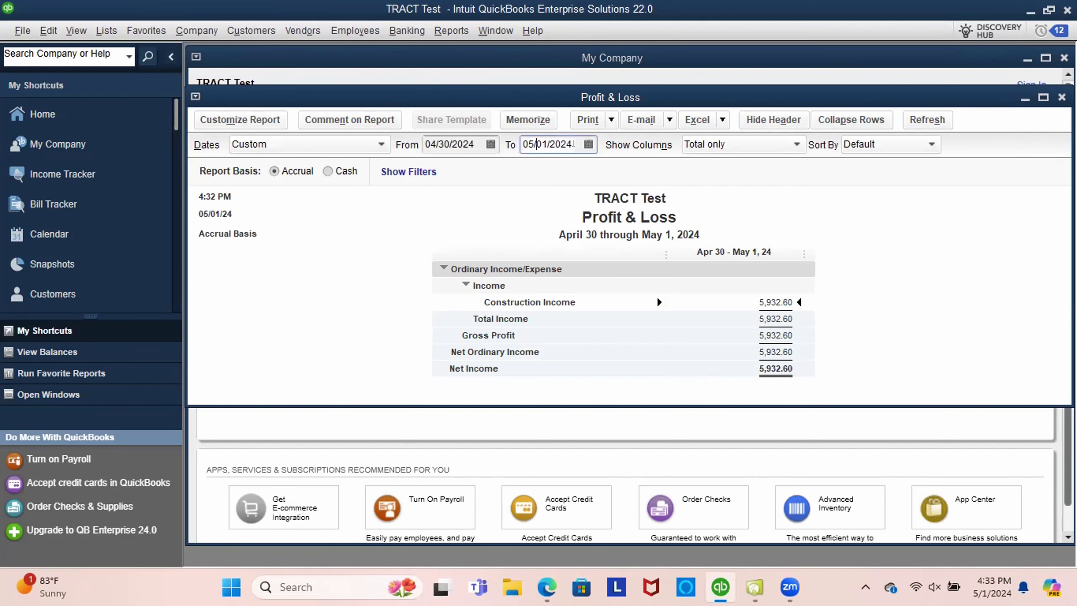
{"action": "left_click", "coordinate": [585, 145]}
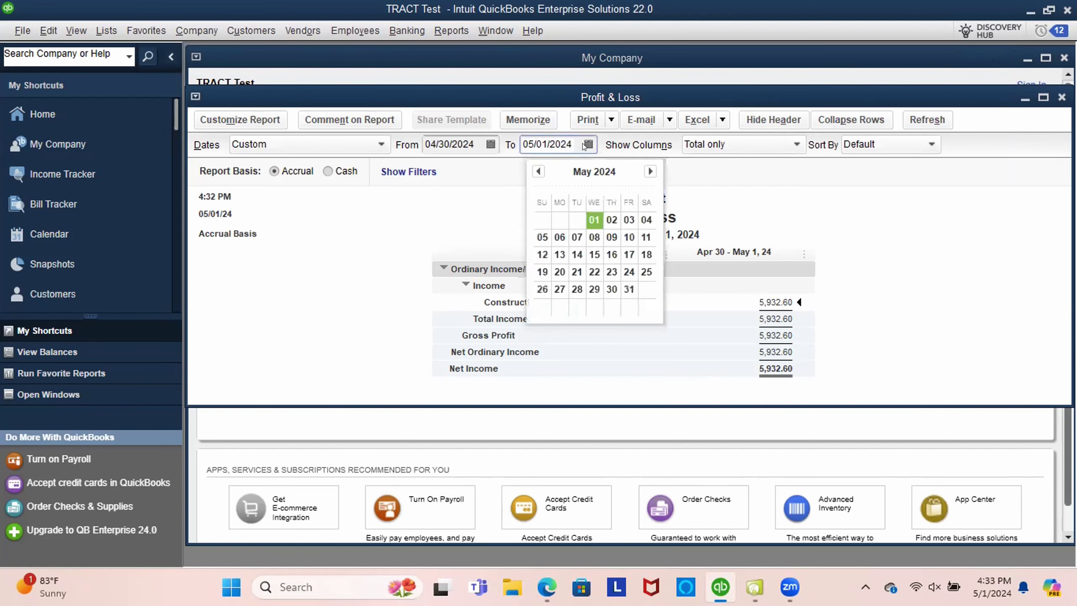
{"action": "left_click", "coordinate": [536, 171]}
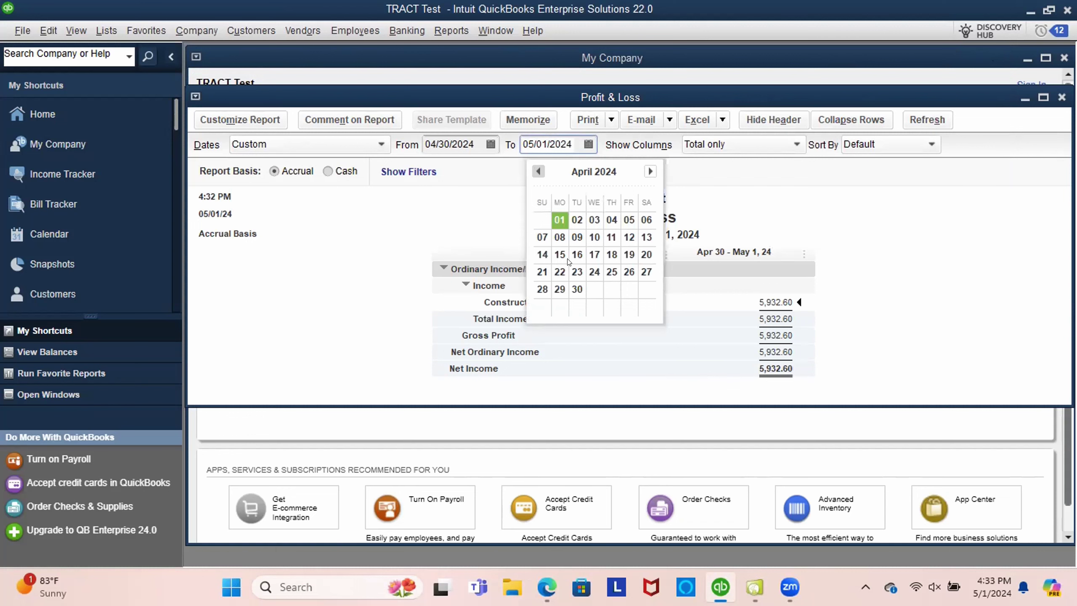
{"action": "left_click", "coordinate": [570, 292]}
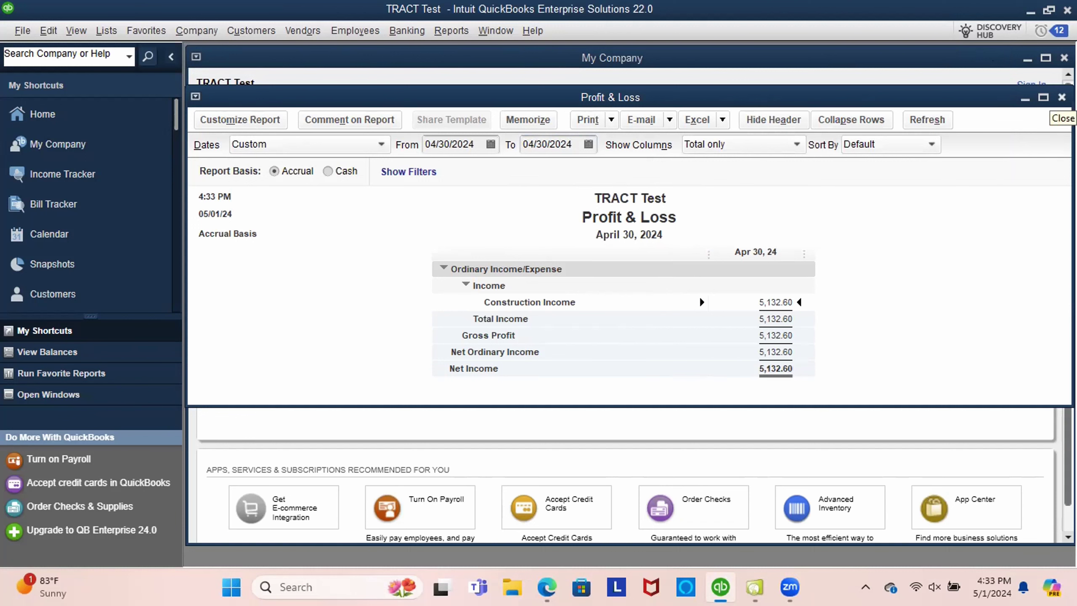
Close the Profit & Loss and run the A/R Aging Summary, showing LJR owing 4,000.00.
{"action": "left_click", "coordinate": [1061, 97]}
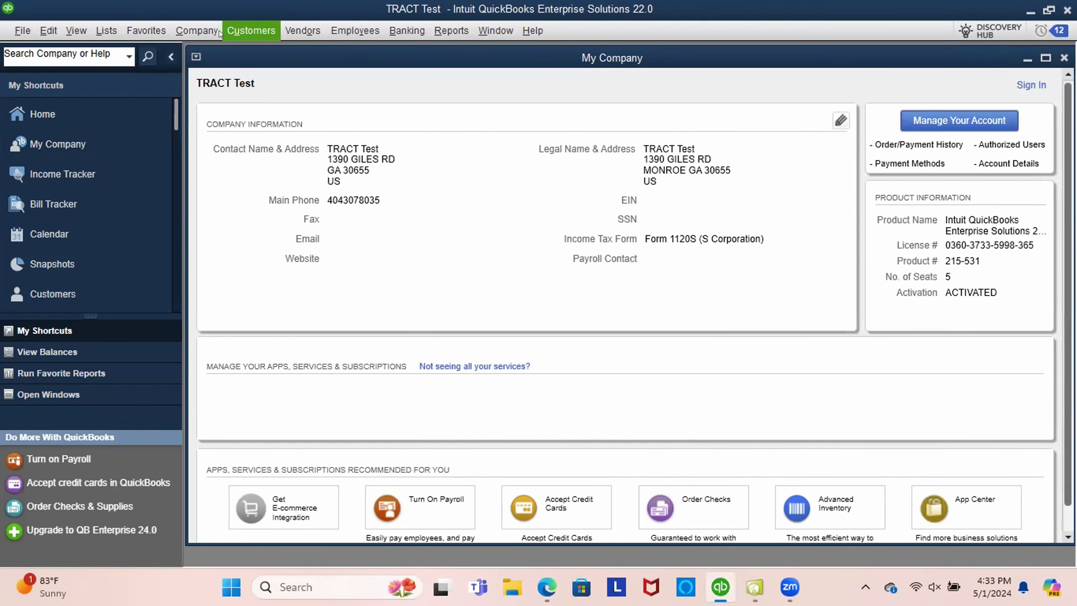
{"action": "left_click", "coordinate": [443, 33]}
{"action": "mouse_move", "coordinate": [493, 203]}
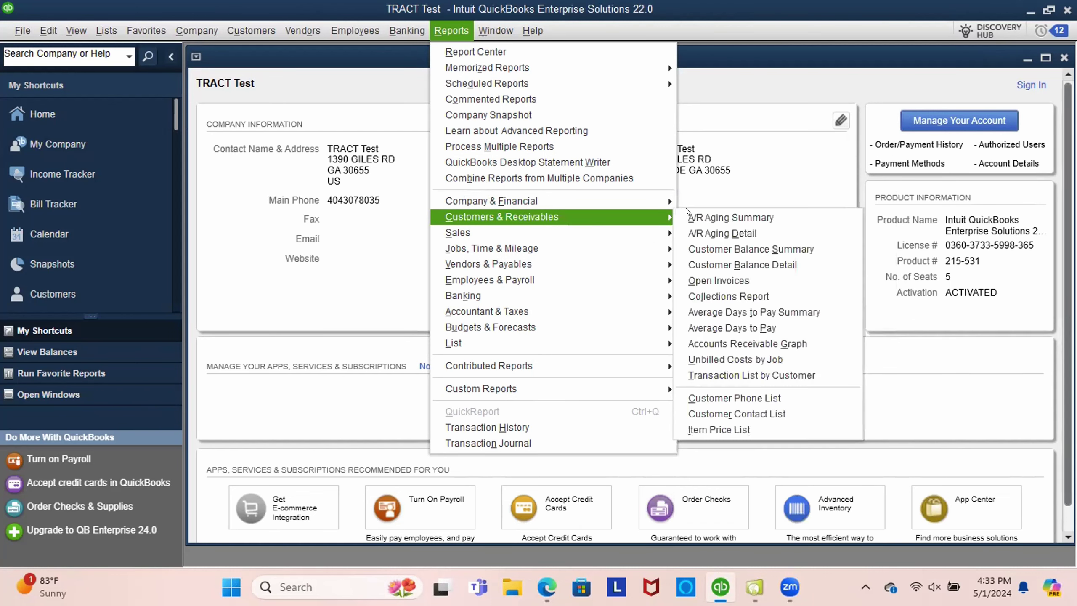
{"action": "left_click", "coordinate": [688, 212]}
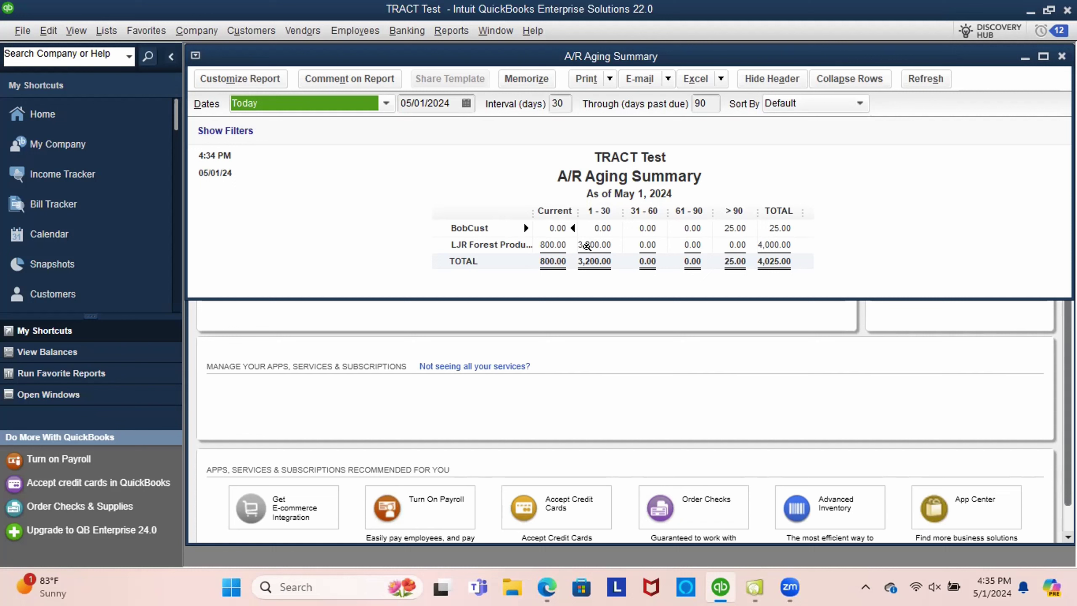
Drill from LJR Forest Products' 3,200.00 aging balance into invoice 3, dated 04/30/2024.
{"action": "double_click", "coordinate": [587, 246]}
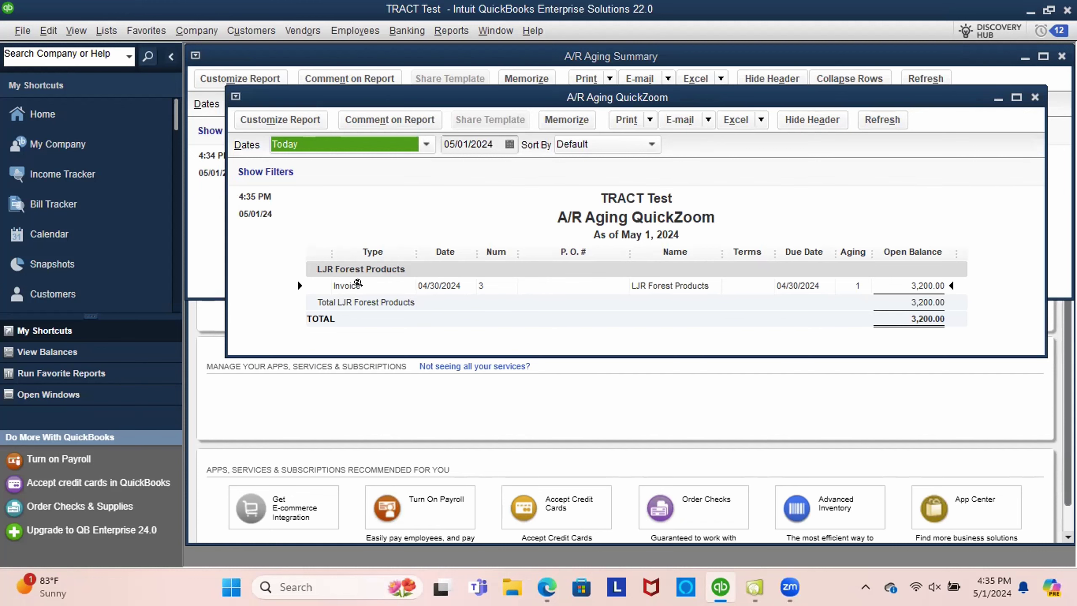
{"action": "double_click", "coordinate": [357, 285]}
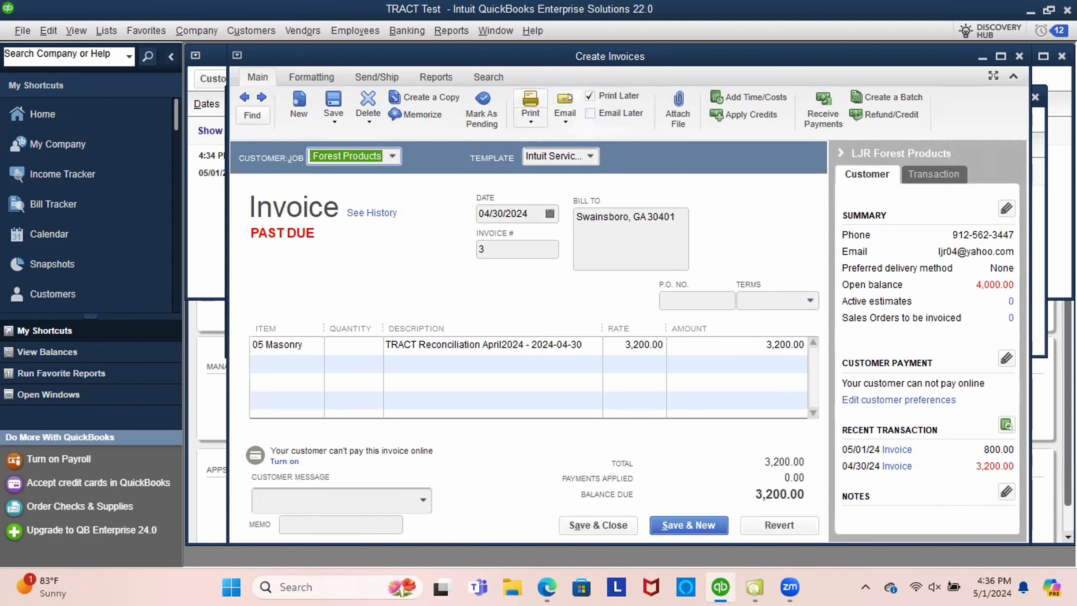
{"action": "key", "text": "Home"}
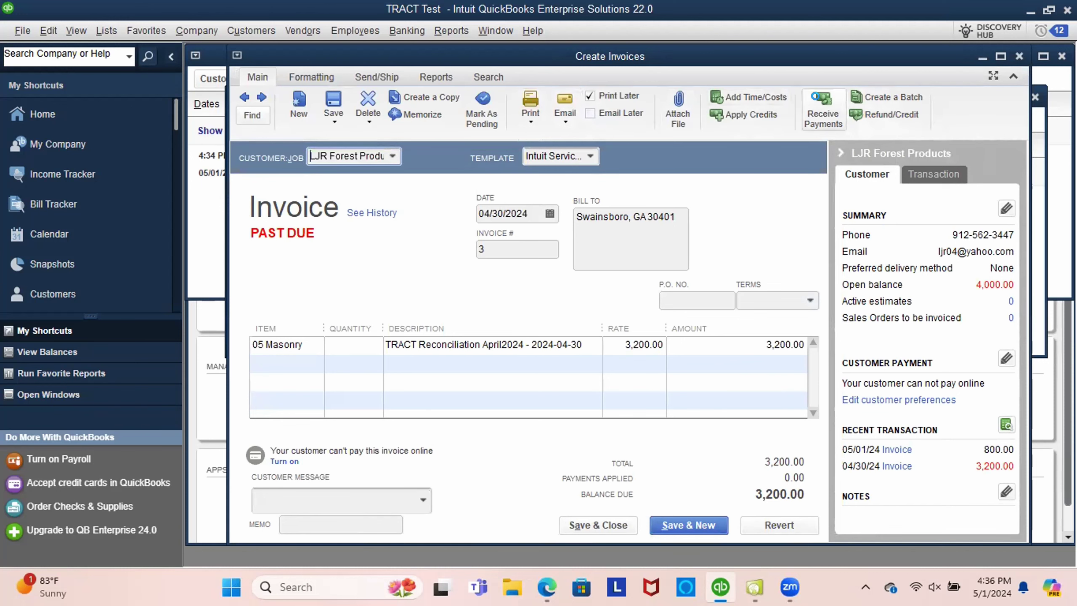
Record a 4,000.00 LJR Forest Products payment dated 05/20/2024 that pays invoices 3 and 4, then close invoice 3.
{"action": "left_click", "coordinate": [816, 96]}
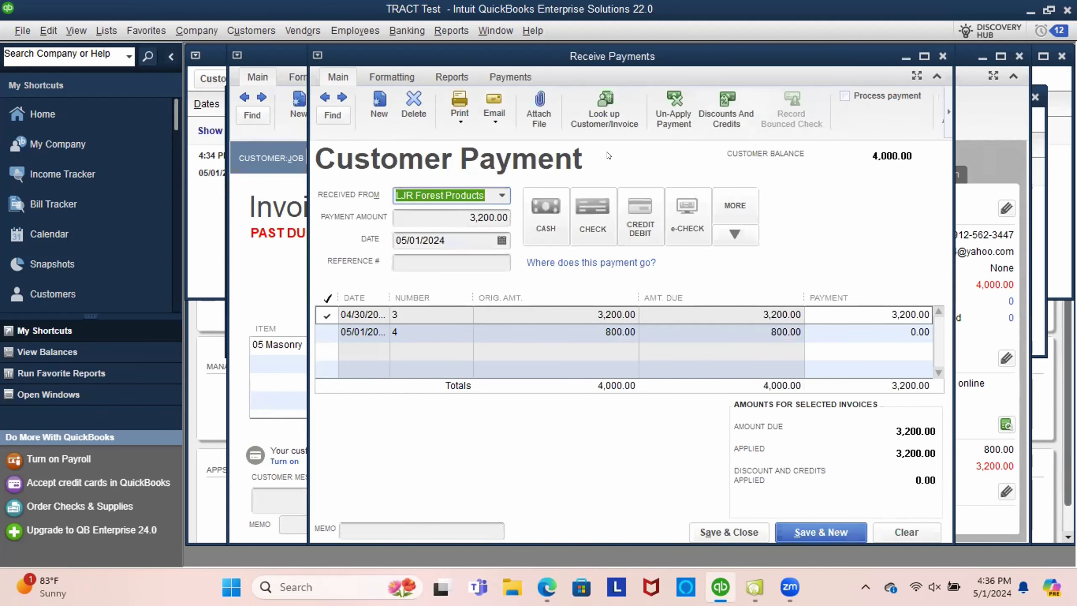
{"action": "key", "text": "Tab"}
{"action": "key", "text": "Tab"}
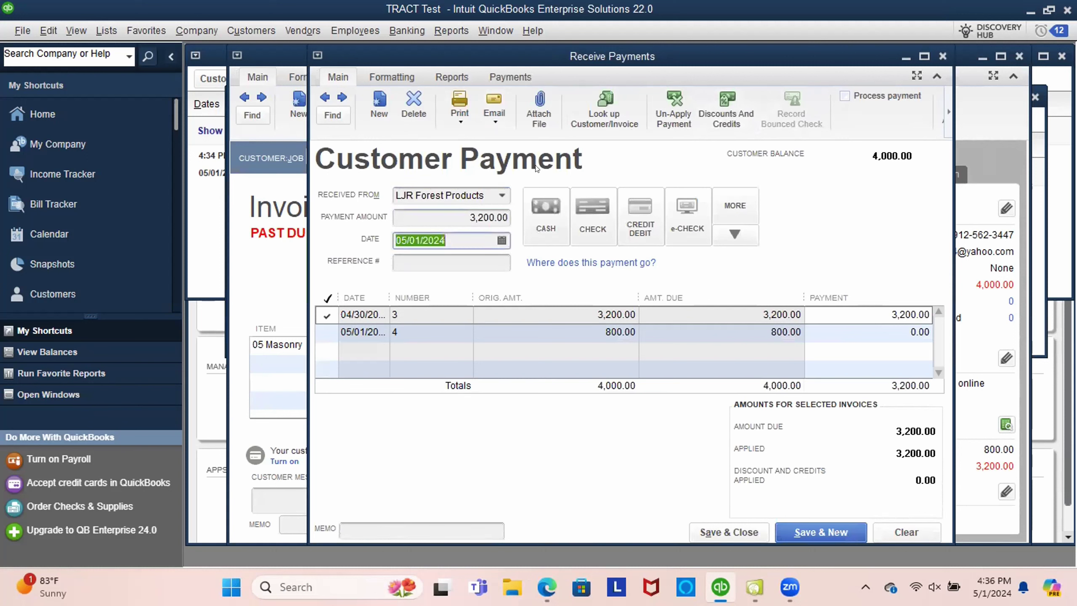
{"action": "type", "text": "5/20/2024"}
{"action": "key", "text": "Tab"}
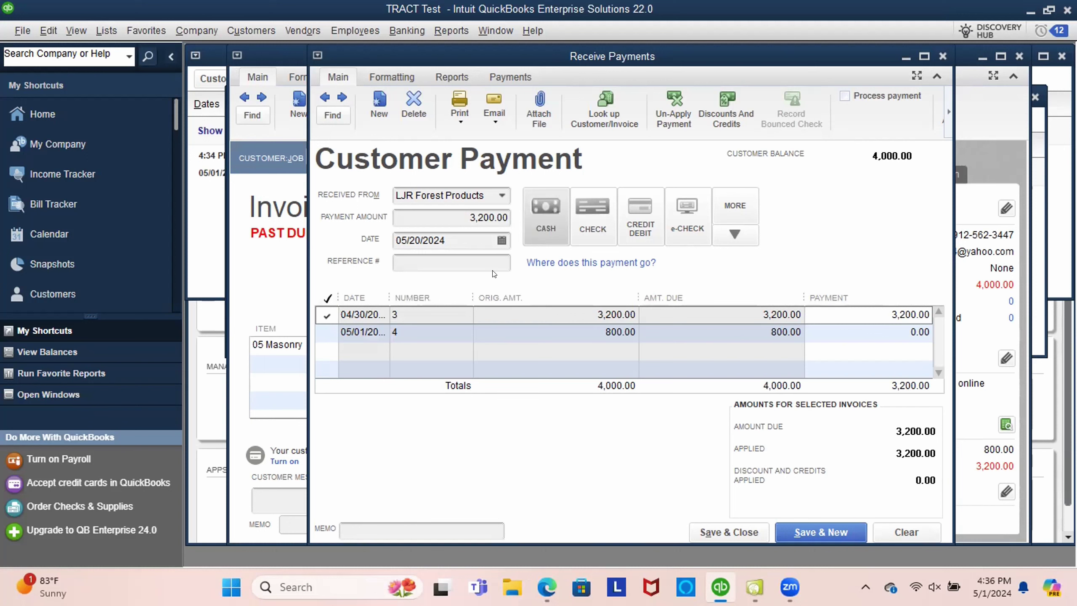
{"action": "left_click_drag", "start_coordinate": [459, 212], "coordinate": [511, 219]}
{"action": "type", "text": "4000"}
{"action": "key", "text": "Tab"}
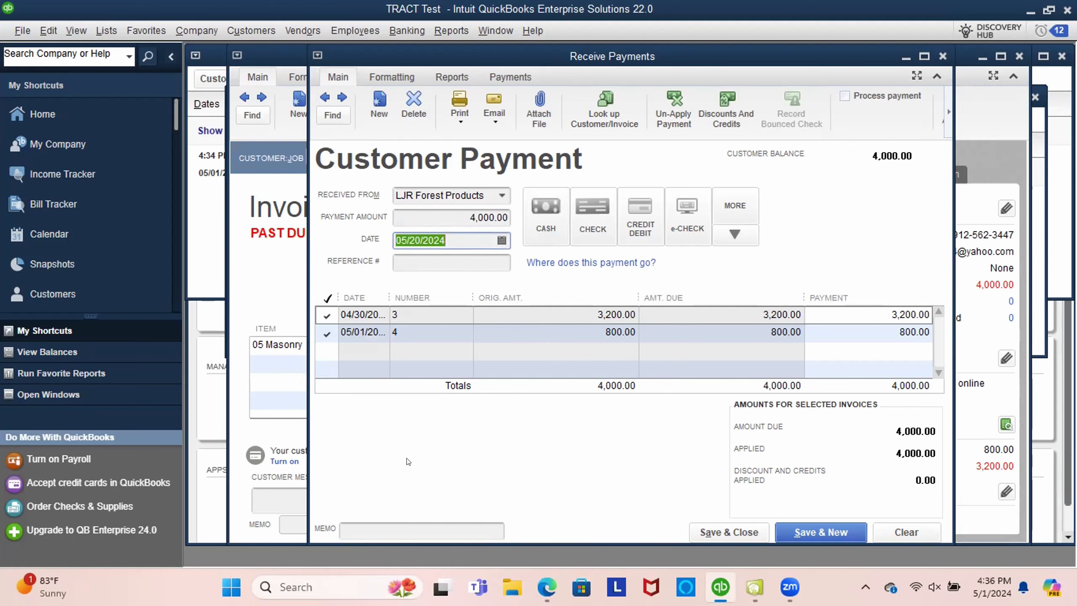
{"action": "left_click", "coordinate": [744, 531]}
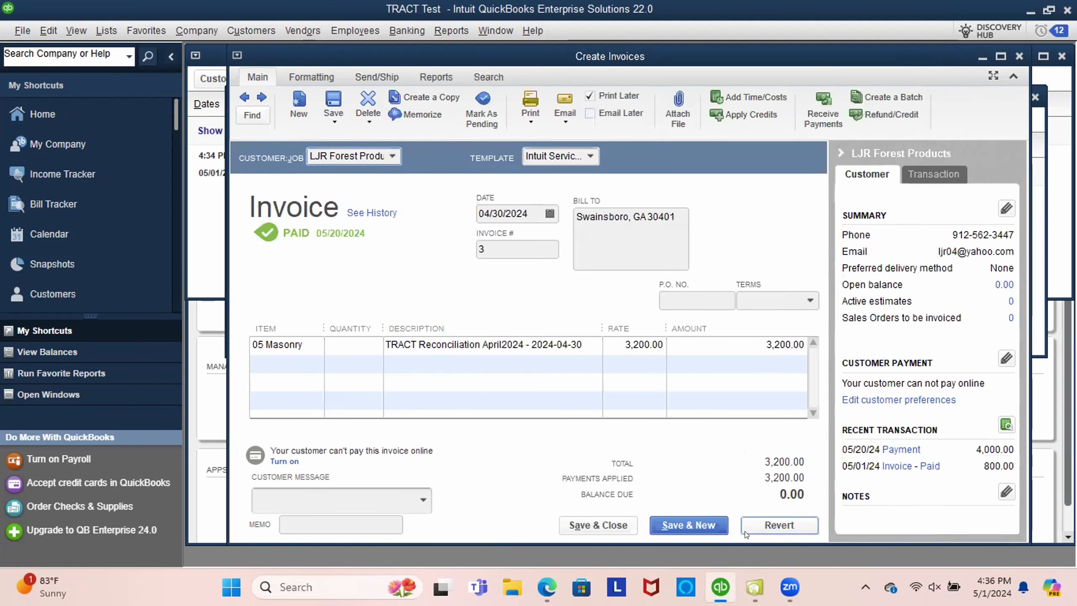
{"action": "left_click", "coordinate": [1018, 56]}
Close the drill-down and refresh the A/R Aging Summary as of 05/21/2024, leaving only 25.00 outstanding.
{"action": "key", "text": "Escape"}
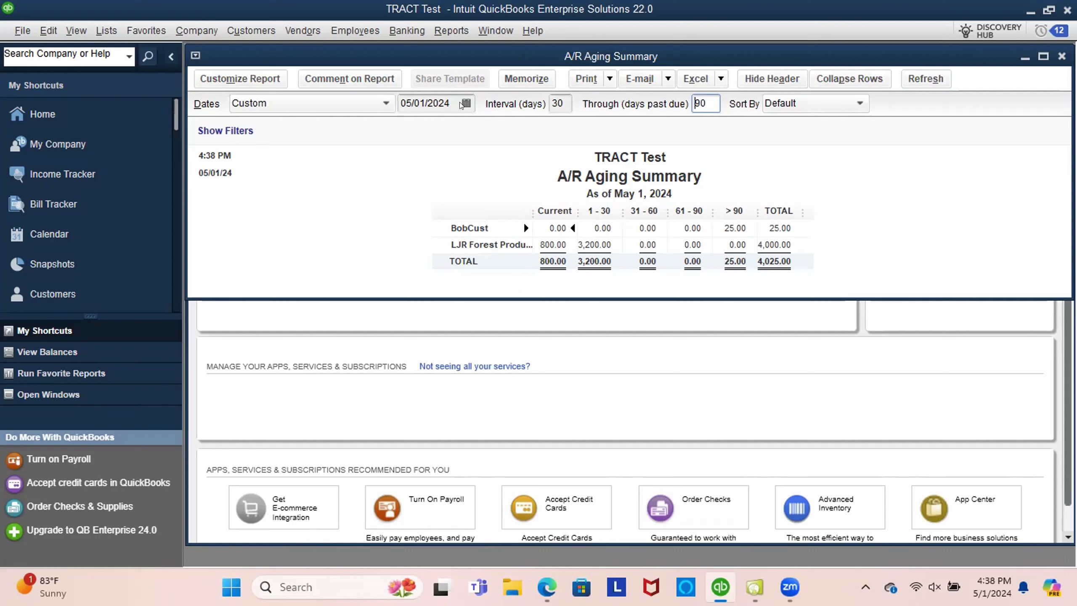
{"action": "left_click", "coordinate": [461, 105]}
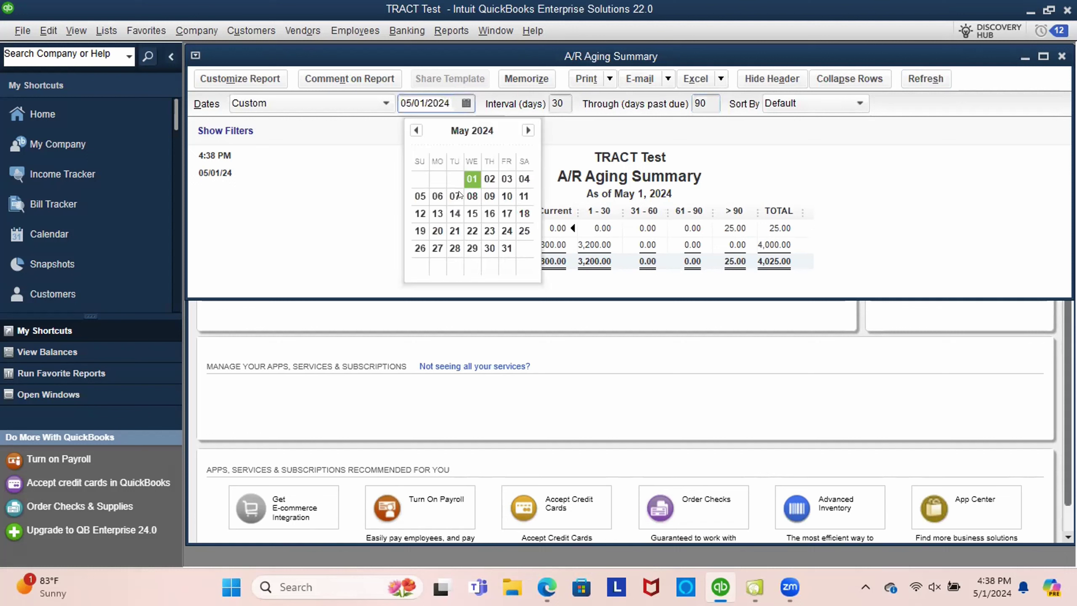
{"action": "left_click", "coordinate": [449, 224]}
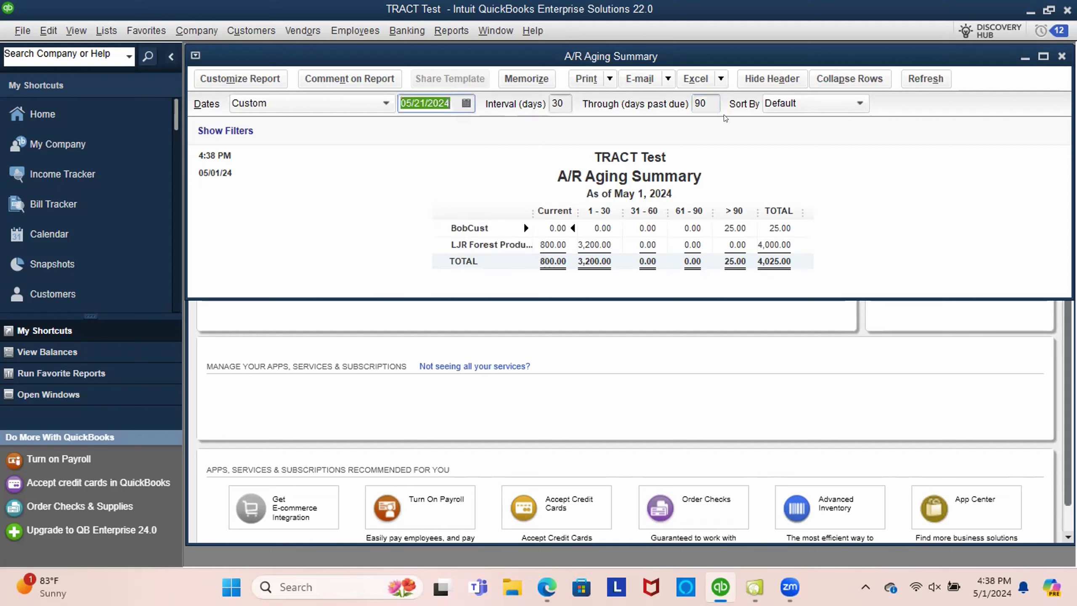
{"action": "left_click", "coordinate": [923, 79]}
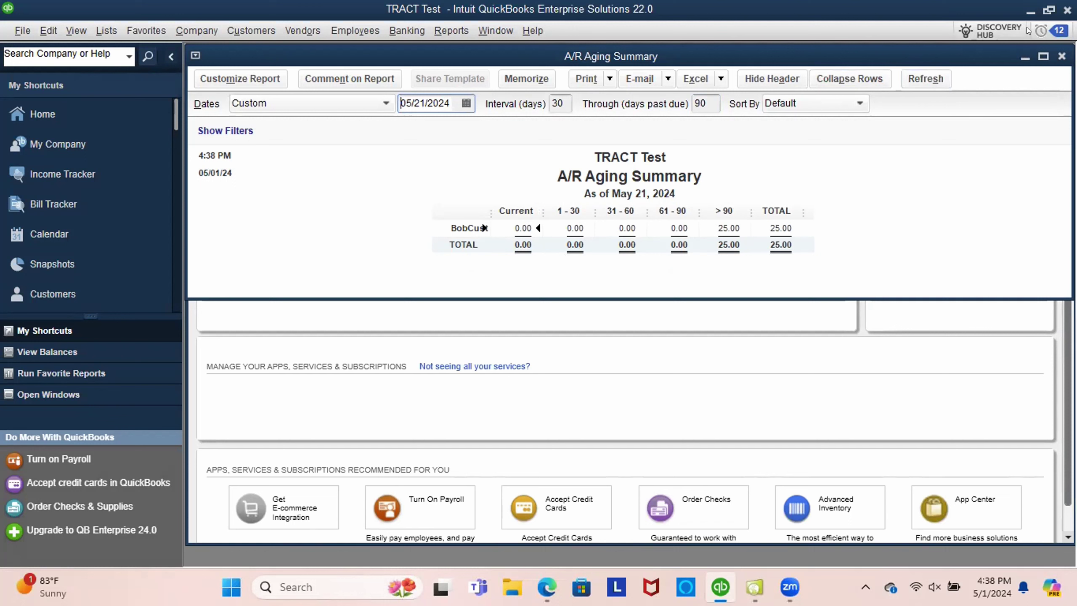
Run the Profit & Loss Standard report and trace its 800.00 Construction Income to LJR's invoice 4.
{"action": "left_click", "coordinate": [1060, 56]}
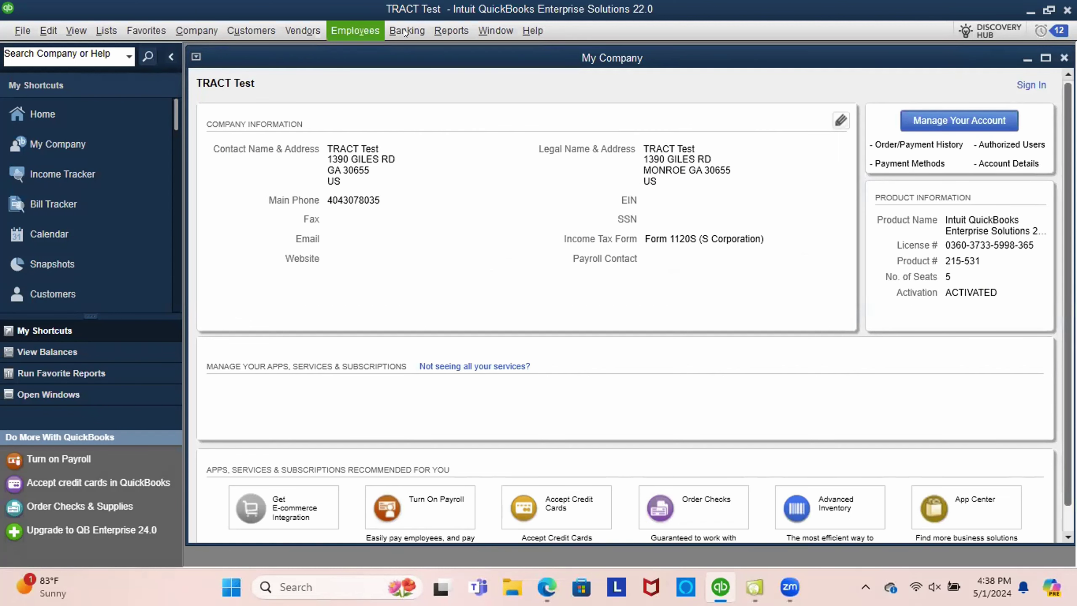
{"action": "left_click", "coordinate": [451, 30]}
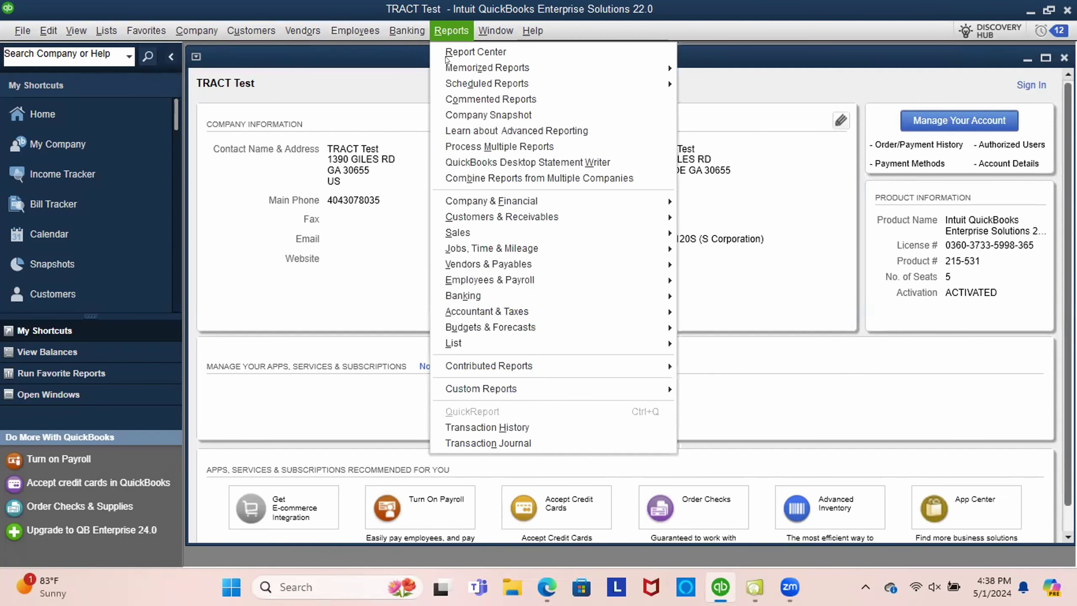
{"action": "mouse_move", "coordinate": [610, 204]}
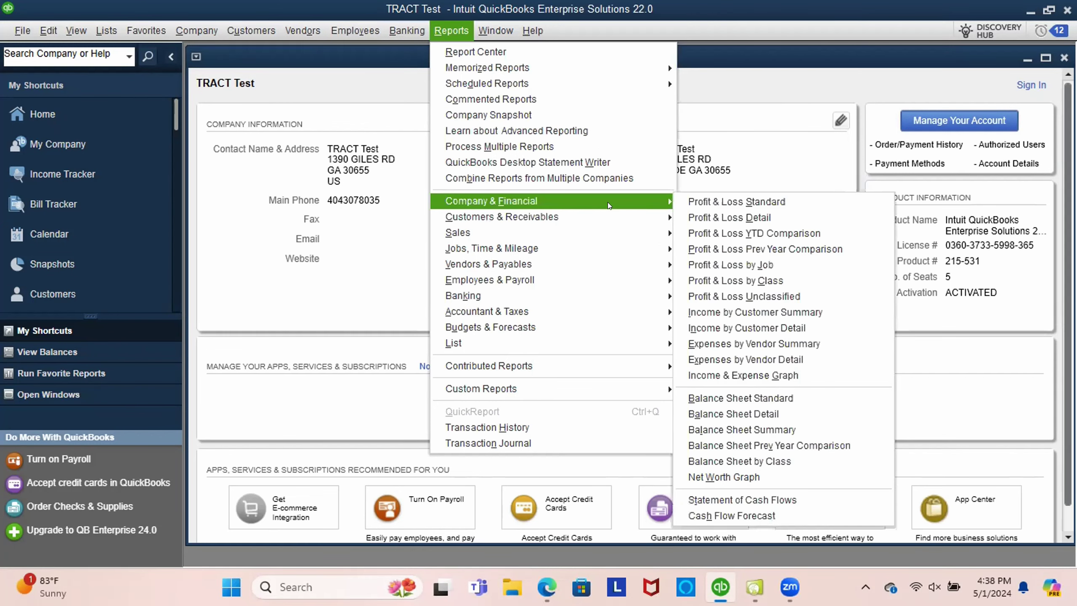
{"action": "left_click", "coordinate": [720, 201]}
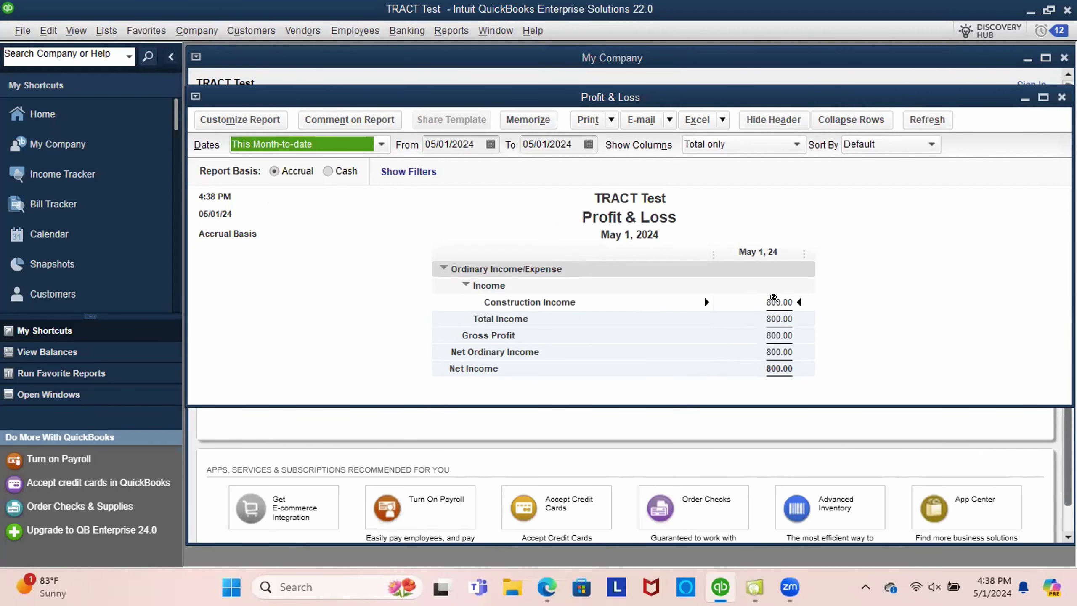
{"action": "double_click", "coordinate": [772, 297]}
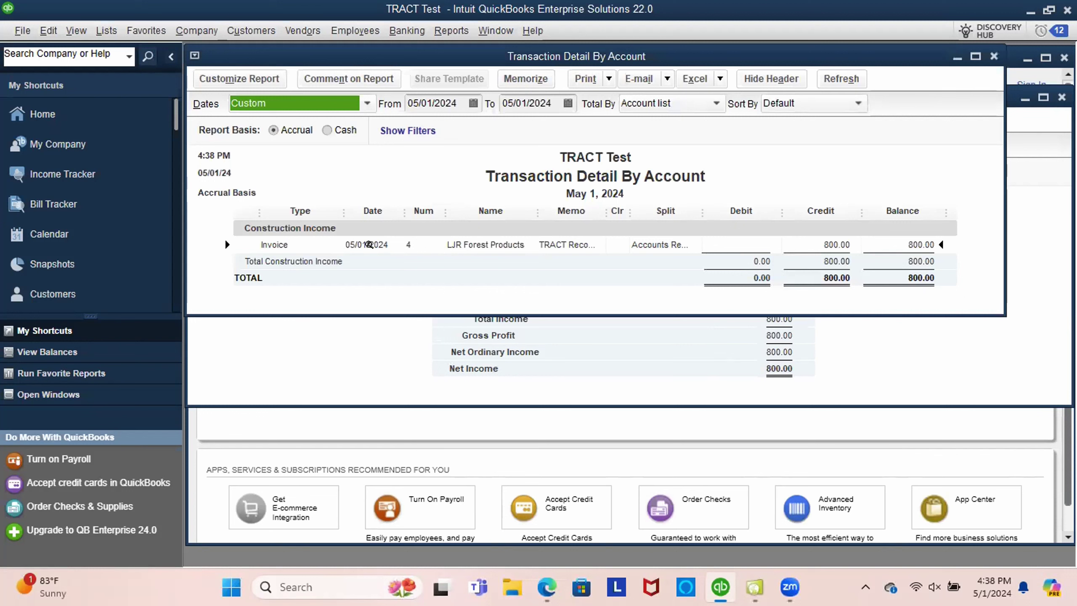